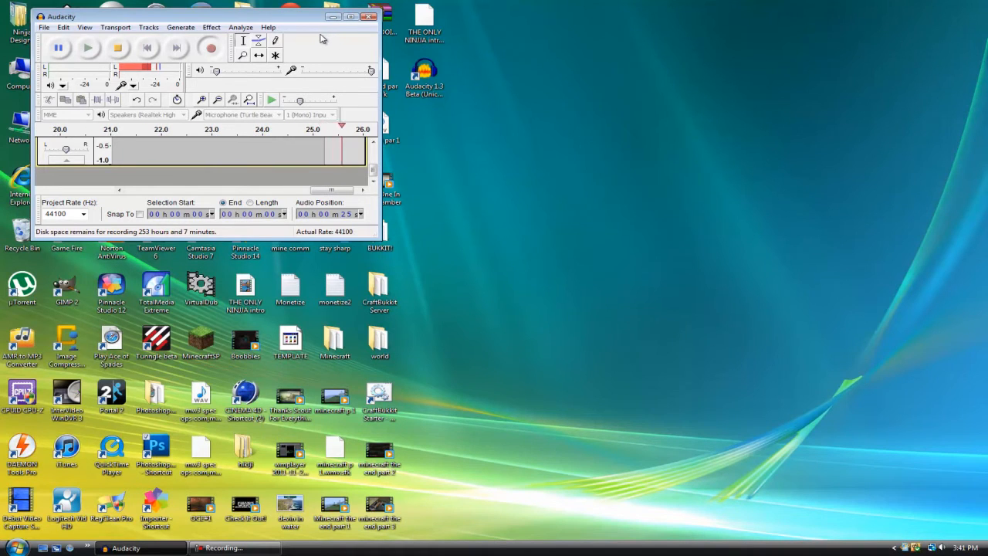
- Minimize Audacity and launch CINEMA 4D from its desktop shortcut as administrator
left_click(332, 17)
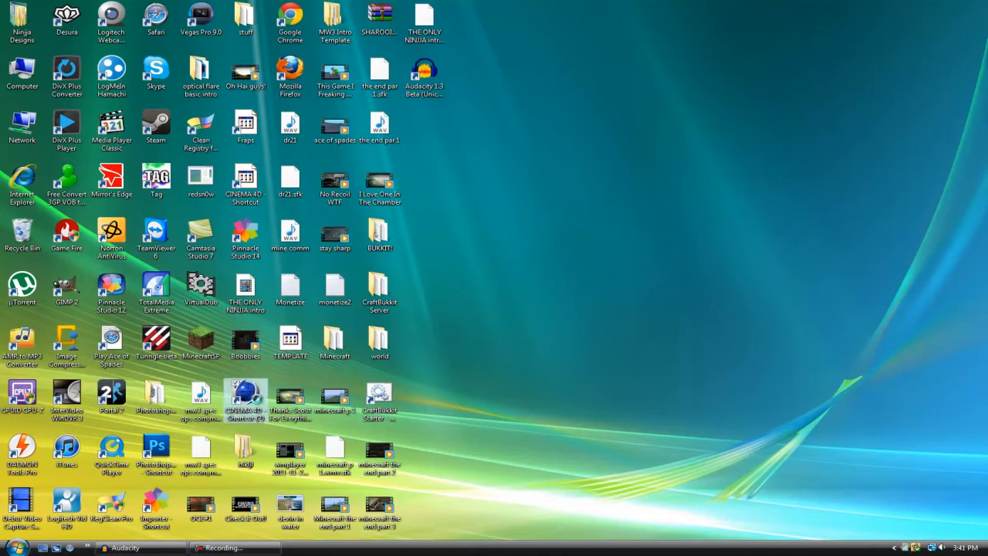
right_click(255, 397)
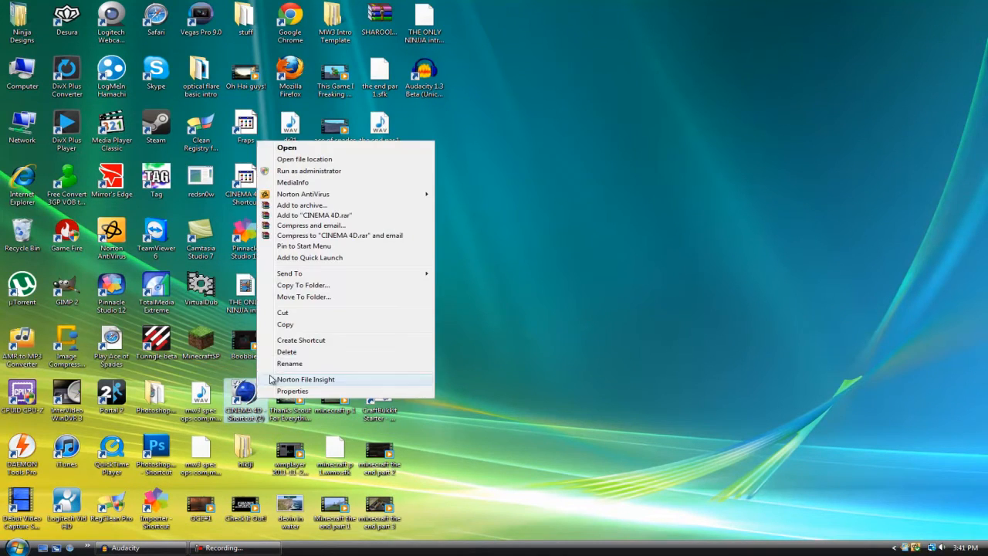
left_click(309, 175)
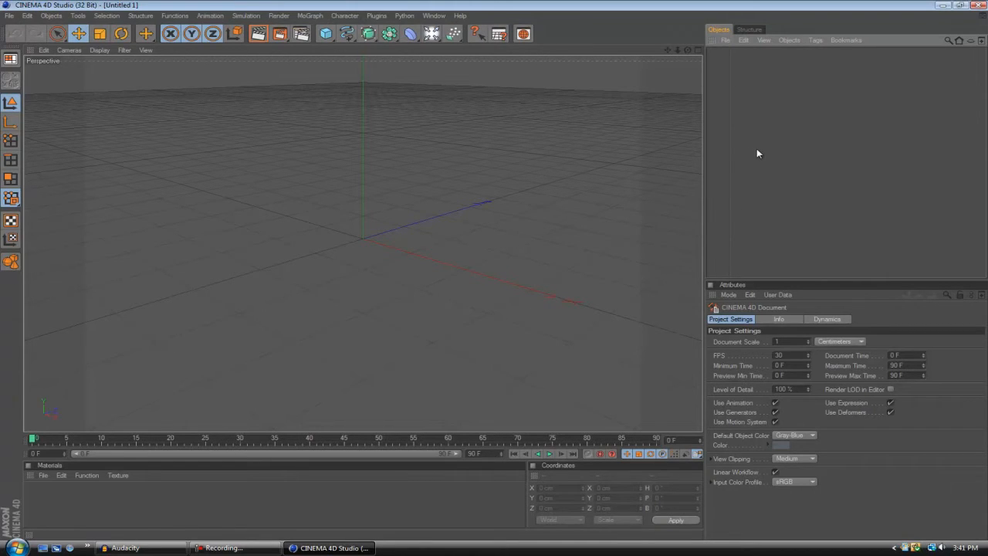
- Add a MoGraph MoText object to the empty scene and deselect it
left_click(309, 16)
left_click(332, 132)
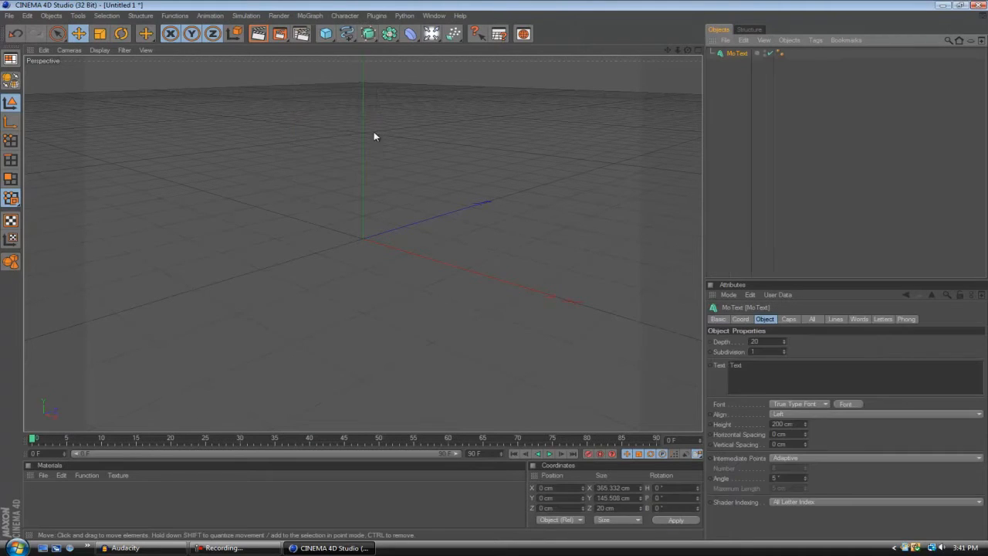
left_click(755, 297)
left_click(803, 73)
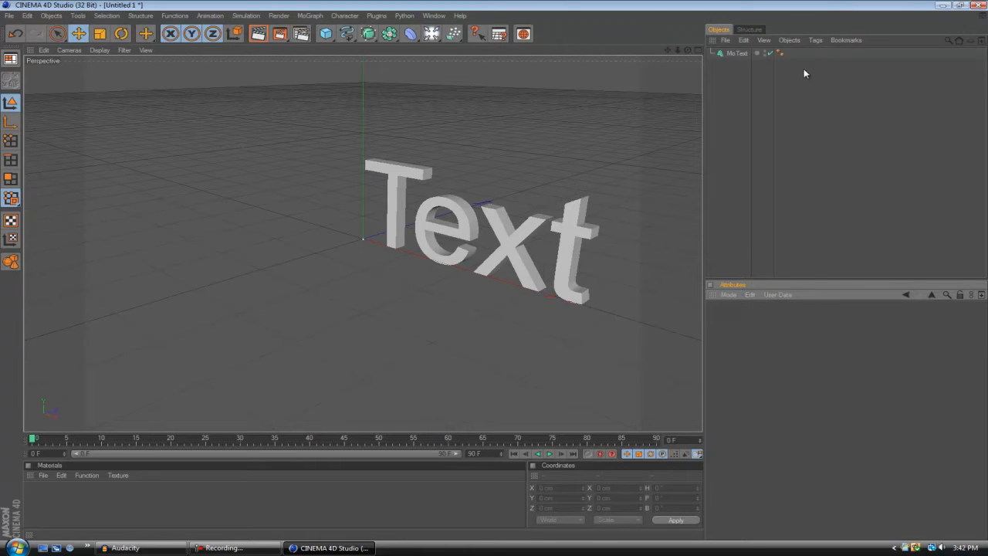
- Set the MoText object's depth to 50
left_click(740, 53)
double_click(754, 341)
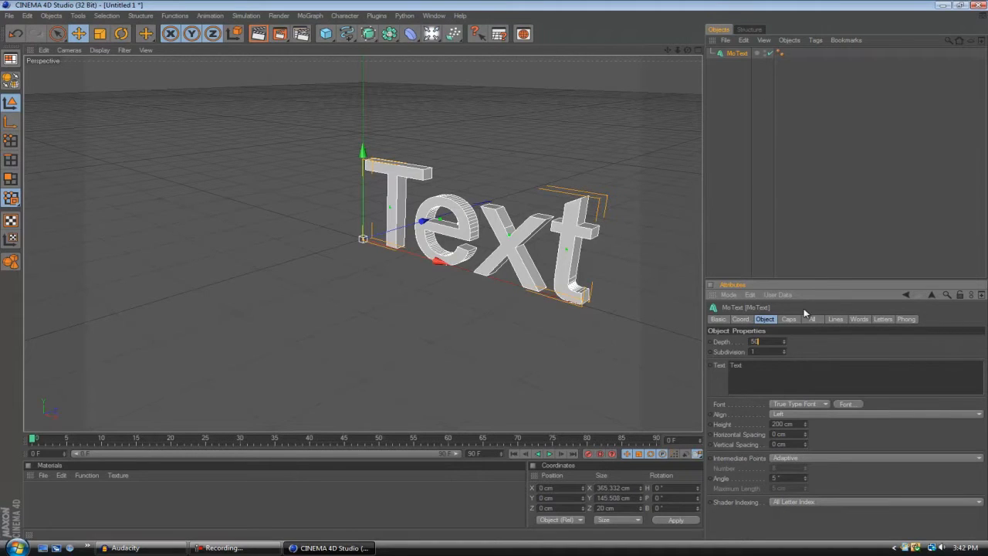
left_click(841, 253)
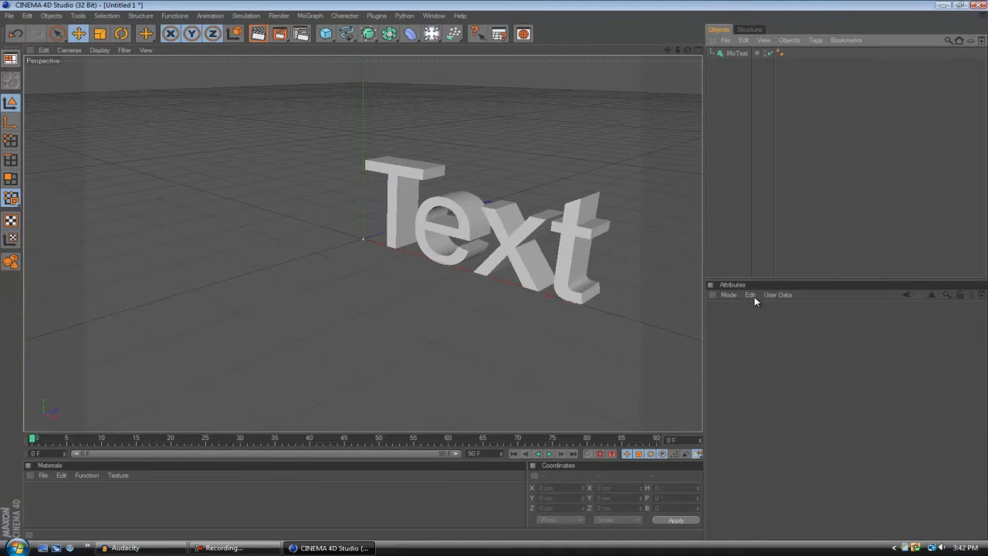
- Set the MoText object's depth to 80
left_click(738, 52)
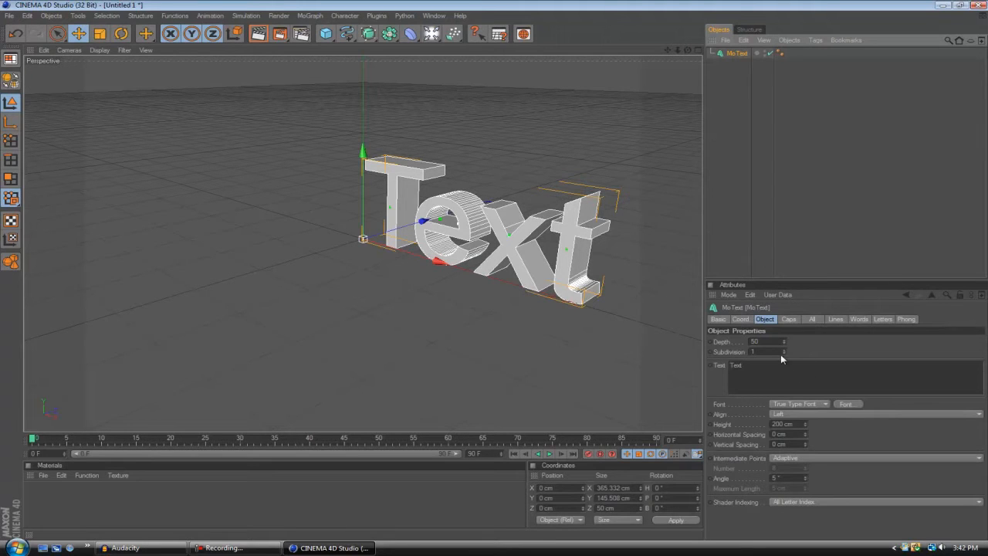
left_click(766, 342)
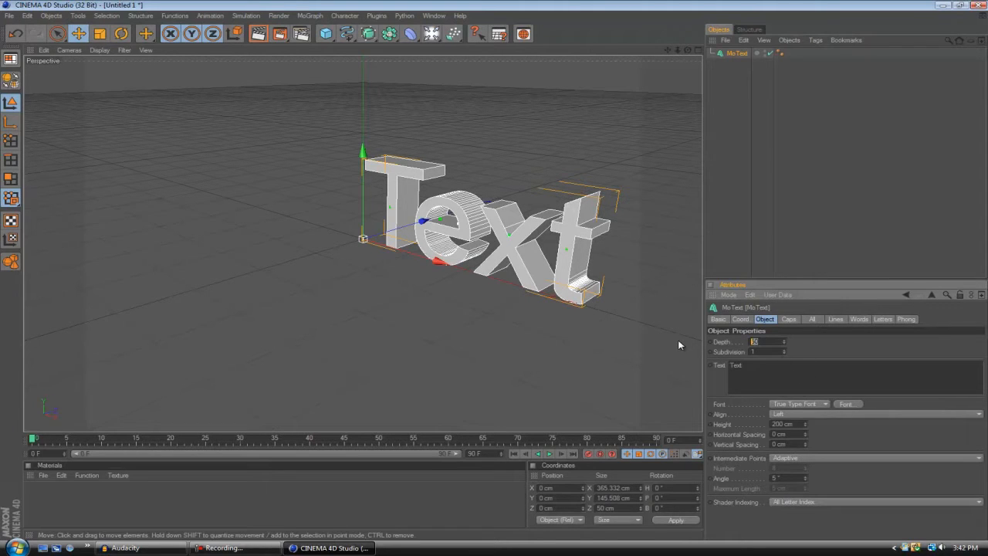
left_click(841, 164)
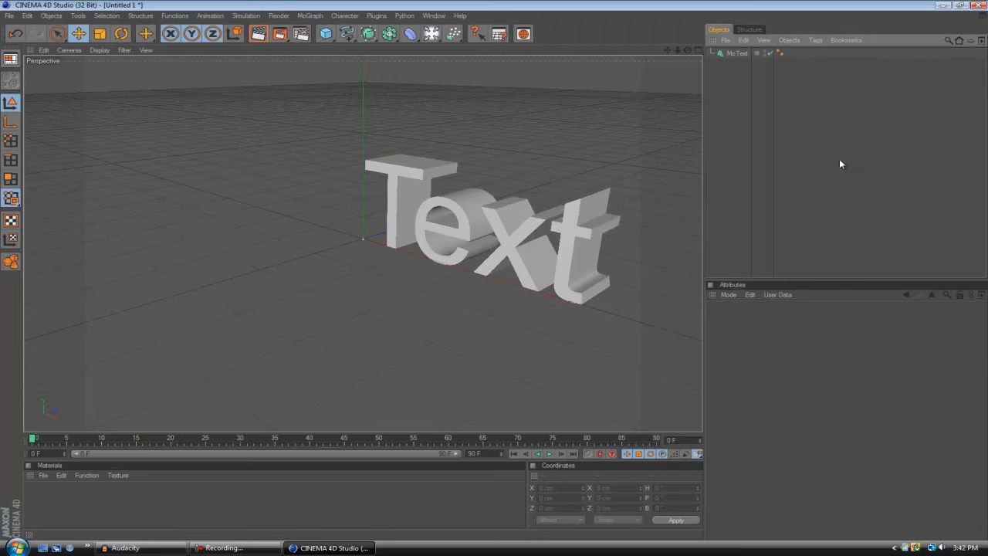
- Replace the MoText object's default text with "Ninja"
left_click(737, 52)
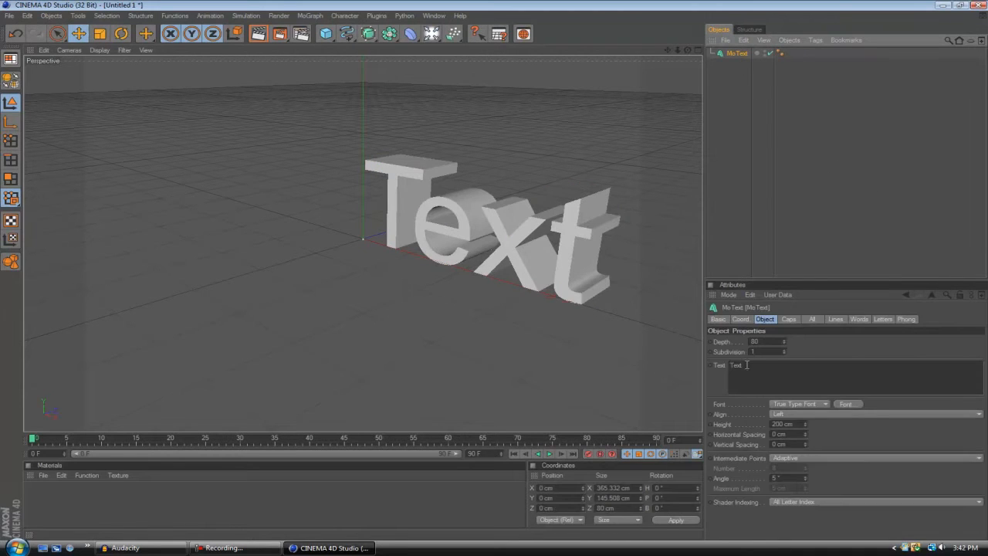
left_click(781, 365)
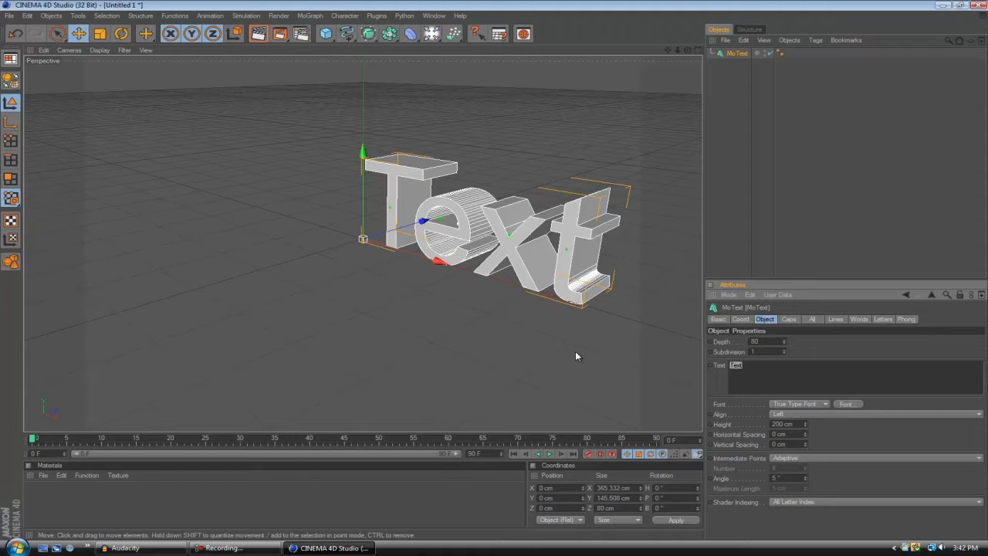
type("Ninja")
- Preview fonts for the "Ninja" text and apply a stylized, graffiti-like one, then deselect the text object
left_click(846, 404)
scroll(57, 114, "down", 3)
scroll(58, 114, "down", 4)
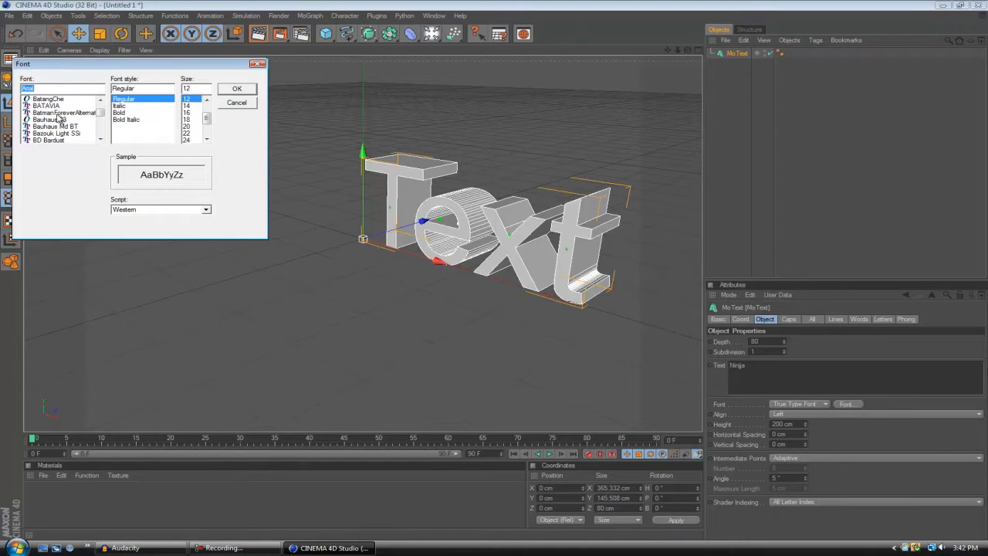
scroll(58, 115, "down", 6)
scroll(60, 114, "down", 6)
scroll(66, 110, "down", 3)
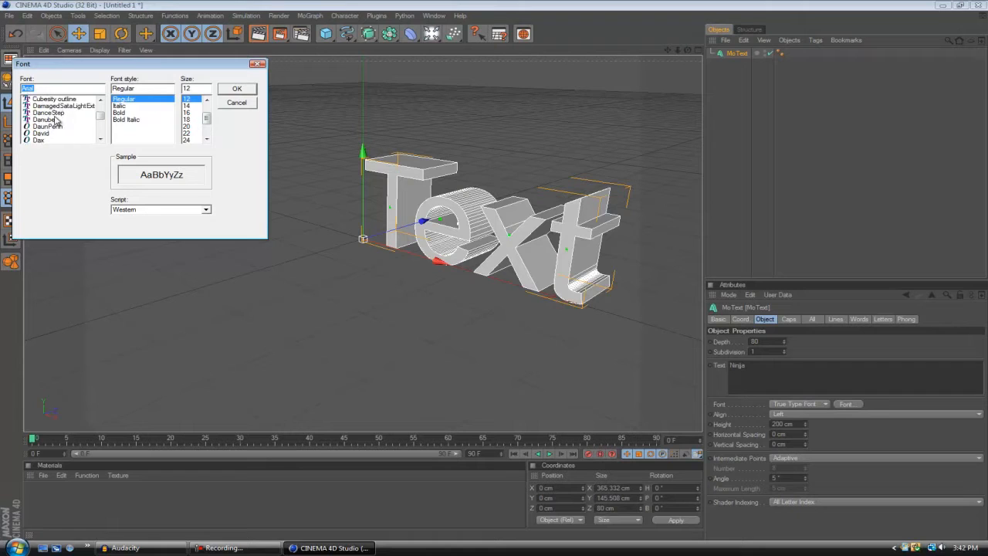
left_click(54, 112)
left_click(51, 120)
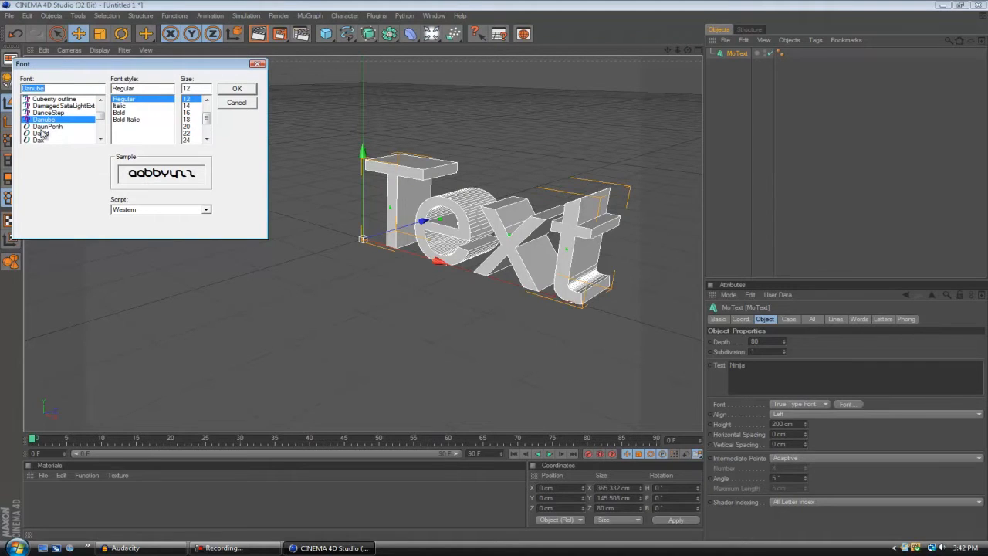
left_click(43, 134)
left_click(46, 141)
left_click(48, 128)
scroll(47, 133, "down", 4)
left_click(49, 128)
left_click(48, 134)
left_click(47, 128)
left_click(47, 134)
left_click(44, 141)
scroll(43, 142, "down", 1)
left_click(45, 134)
left_click(47, 142)
scroll(48, 144, "down", 8)
left_click(48, 121)
left_click(48, 127)
left_click(47, 134)
scroll(47, 135, "down", 1)
left_click(47, 126)
left_click(46, 134)
scroll(46, 135, "down", 1)
left_click(45, 135)
scroll(44, 136, "down", 2)
left_click(45, 135)
scroll(45, 135, "down", 2)
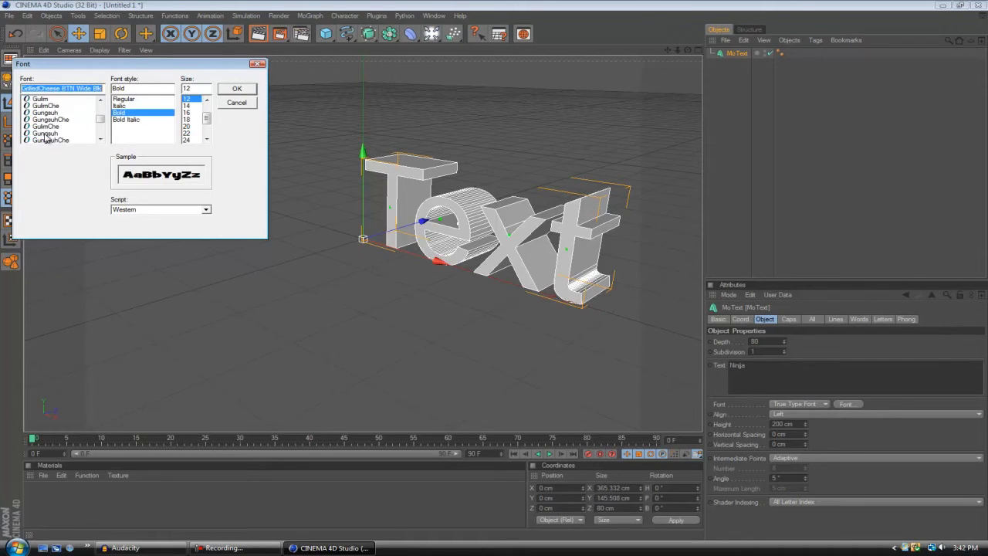
left_click(45, 135)
scroll(45, 135, "down", 2)
scroll(46, 137, "down", 4)
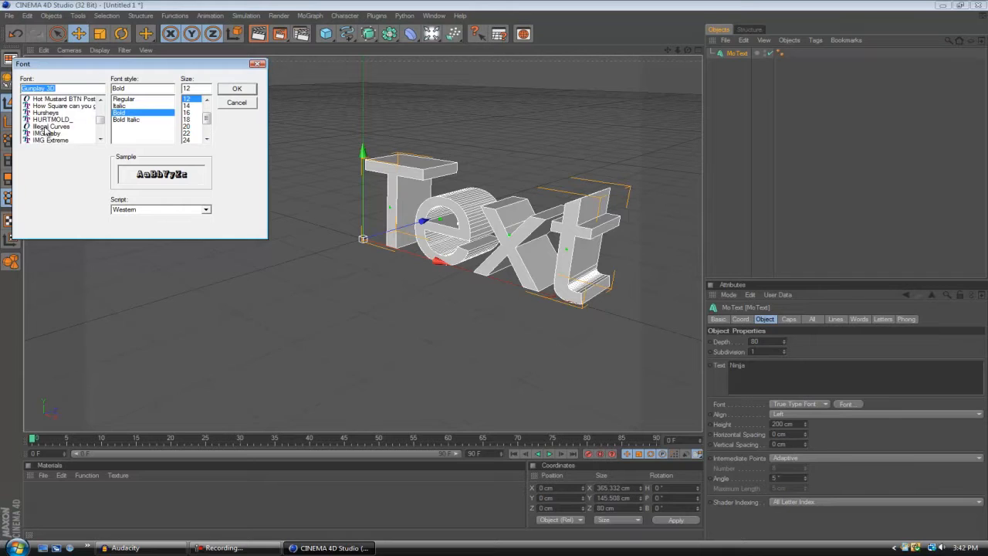
left_click(48, 127)
left_click(48, 120)
left_click(47, 113)
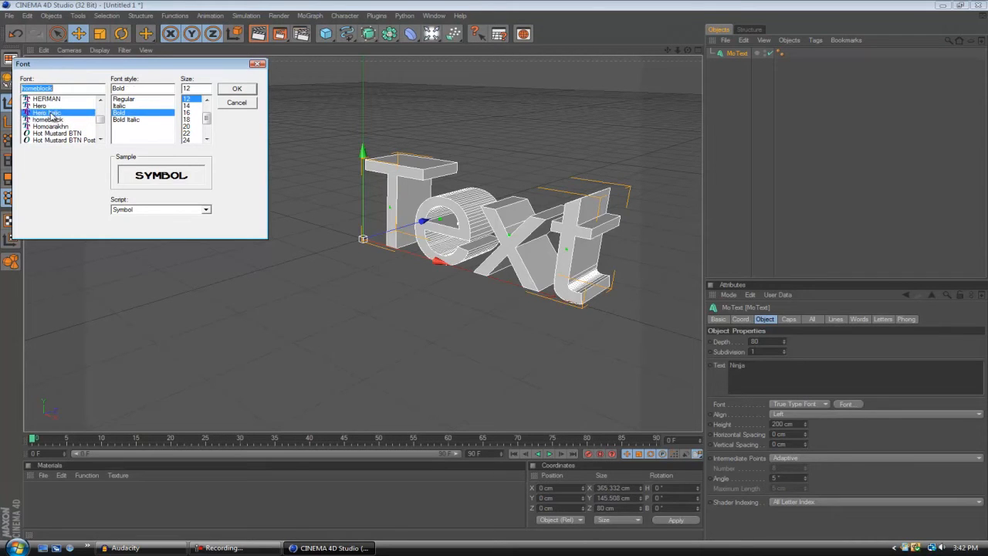
left_click(48, 127)
scroll(50, 135, "down", 1)
left_click(48, 113)
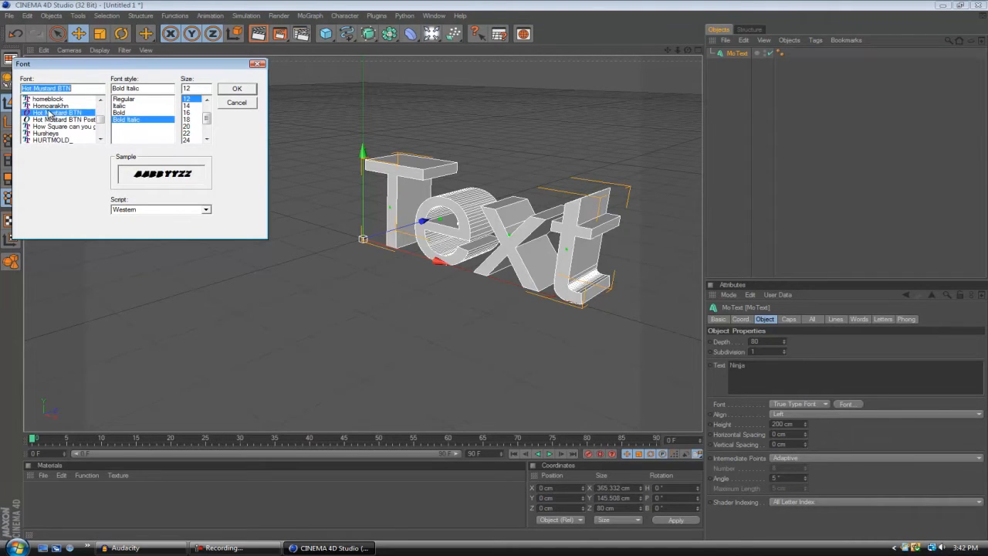
left_click(48, 120)
scroll(48, 127, "down", 2)
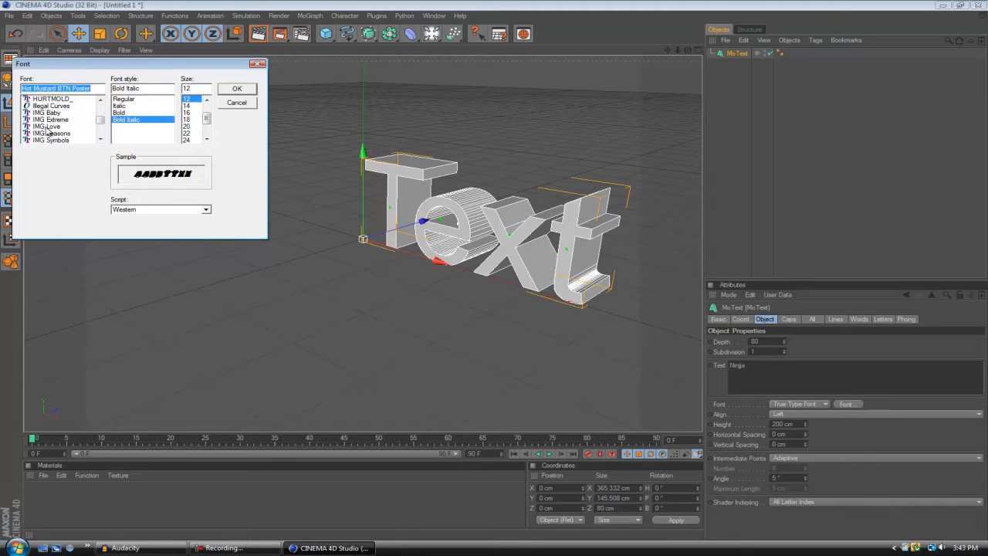
left_click(49, 106)
left_click(50, 120)
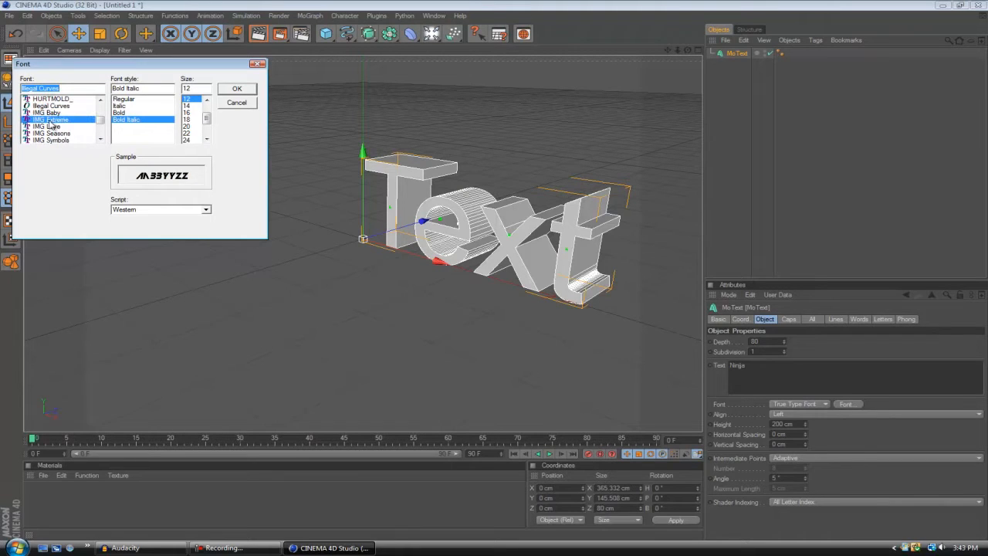
scroll(60, 116, "down", 2)
left_click(59, 115)
left_click_drag(159, 66, 169, 96)
scroll(80, 156, "down", 2)
scroll(79, 152, "down", 3)
left_click(79, 155)
left_click(62, 163)
left_click(60, 171)
scroll(65, 158, "down", 3)
left_click(70, 142)
scroll(62, 157, "down", 3)
left_click(61, 158)
scroll(61, 159, "down", 4)
left_click(61, 157)
scroll(61, 156, "down", 12)
scroll(62, 155, "down", 10)
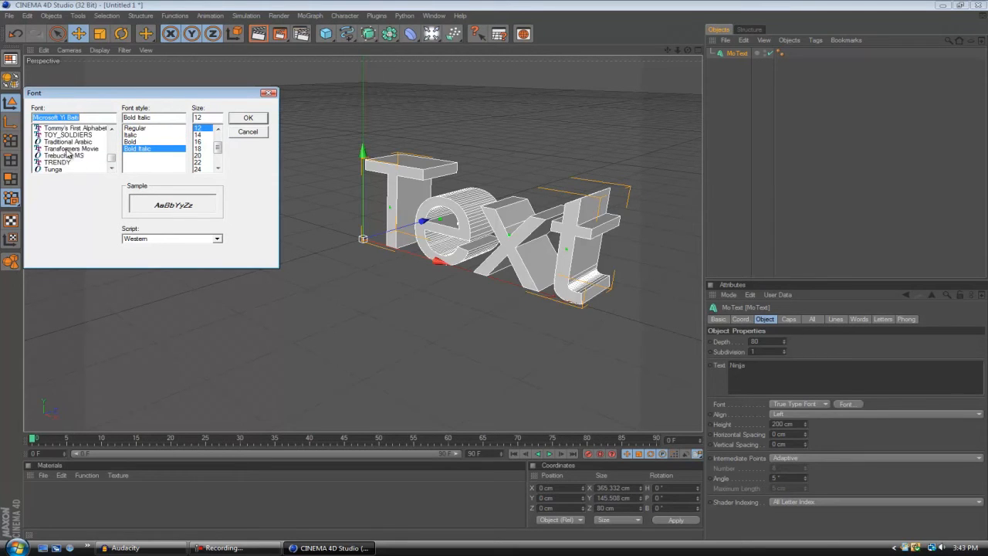
left_click(61, 143)
left_click(247, 118)
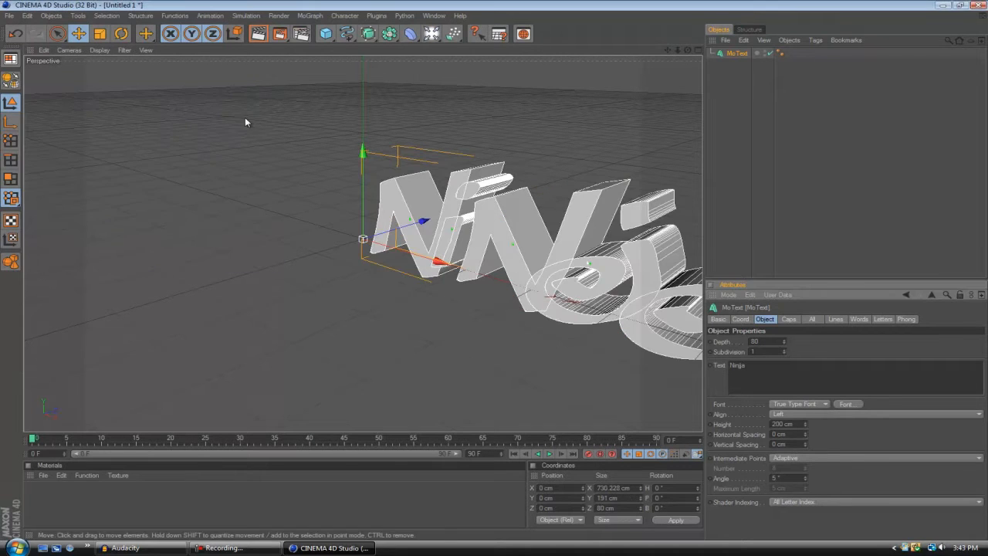
left_click_drag(846, 375, 208, 309)
left_click(815, 258)
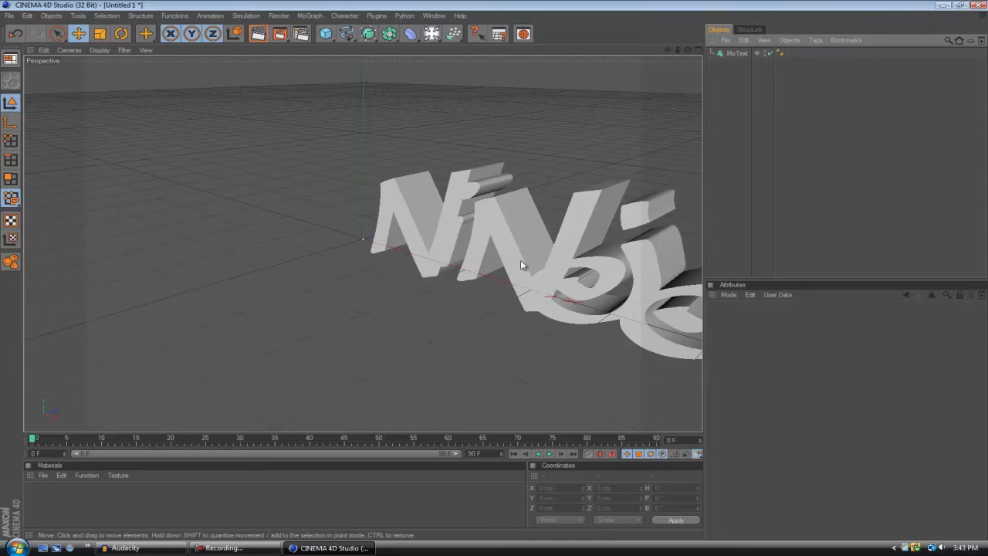
- Adjust the perspective view to frame the whole "Ninja" text nearly from the front
left_click(498, 270)
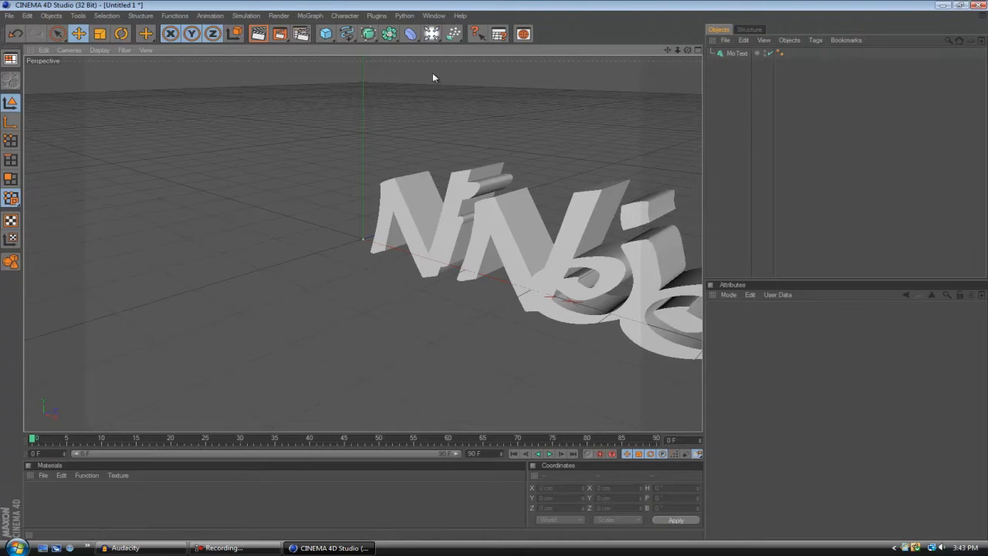
left_click(957, 467)
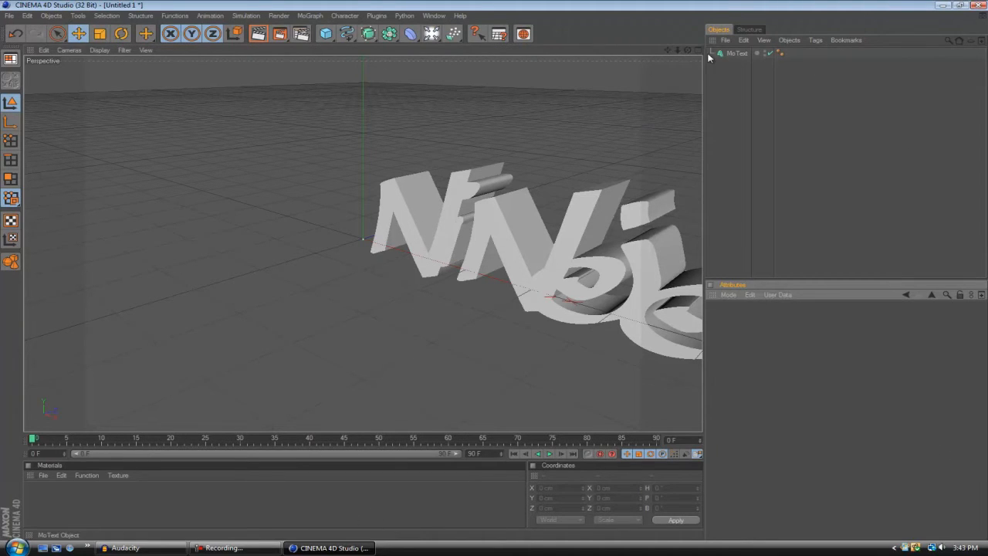
left_click_drag(687, 49, 490, 271)
left_click_drag(669, 50, 513, 277)
left_click_drag(682, 51, 493, 269)
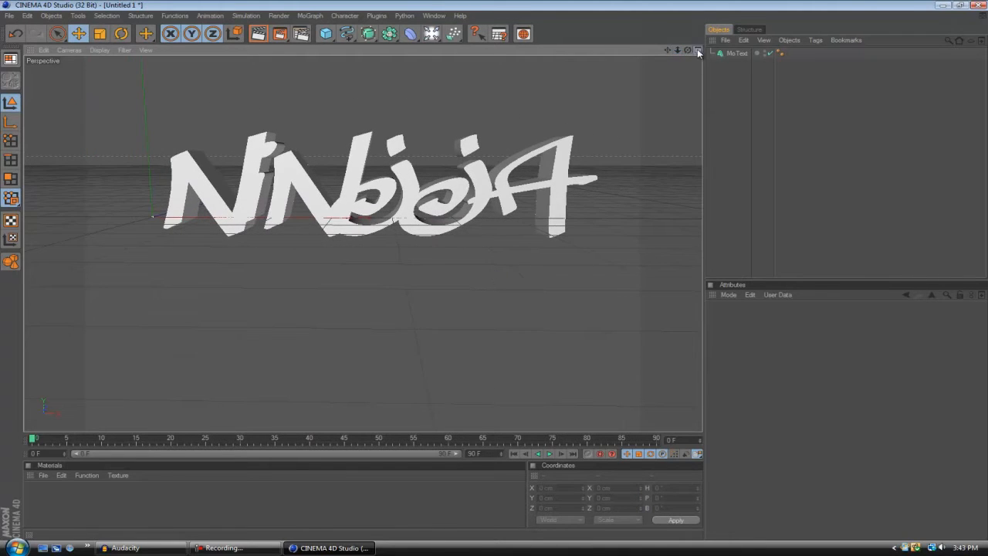
- Inspect the text in the top view and the four-view layout, and return to the maximized perspective view
left_click(698, 49)
left_click(699, 50)
left_click(699, 50)
left_click(699, 51)
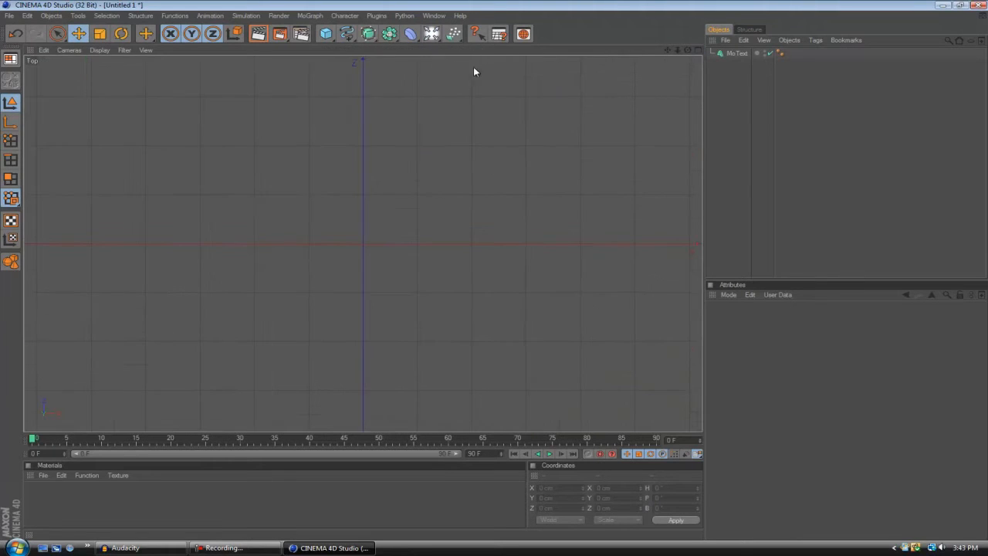
left_click(698, 49)
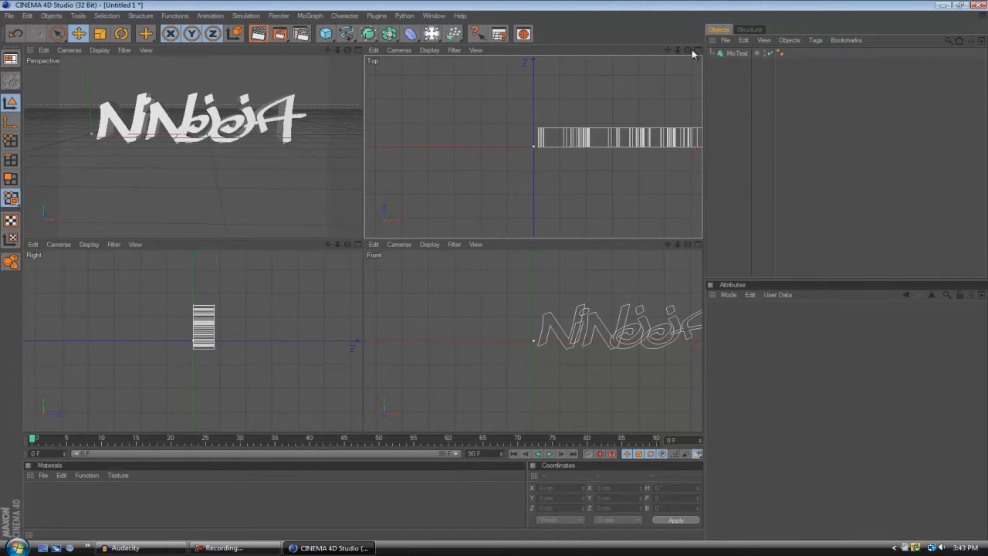
left_click(233, 116)
left_click(257, 175)
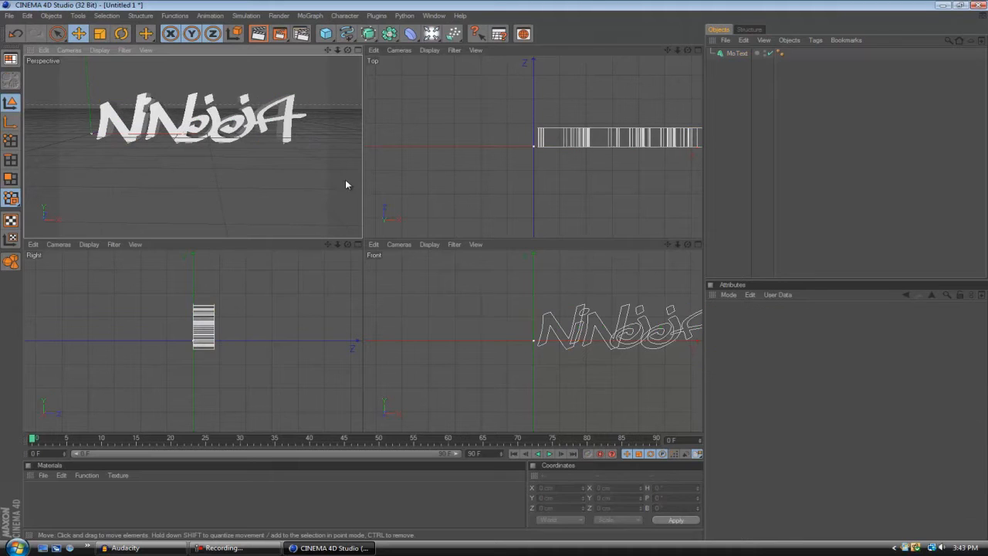
left_click(358, 50)
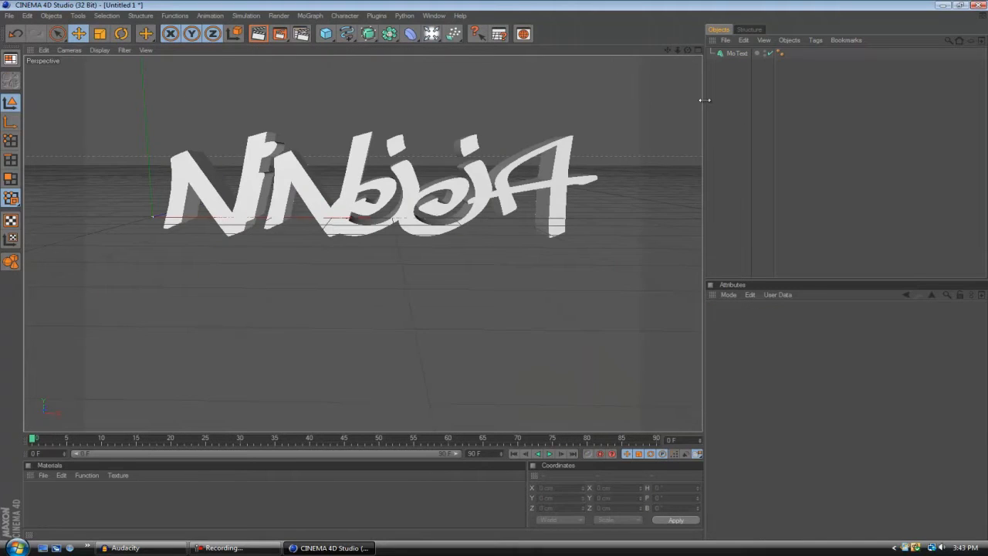
scroll(669, 129, "down", 3)
scroll(610, 179, "up", 5)
scroll(611, 179, "down", 4)
scroll(611, 181, "up", 3)
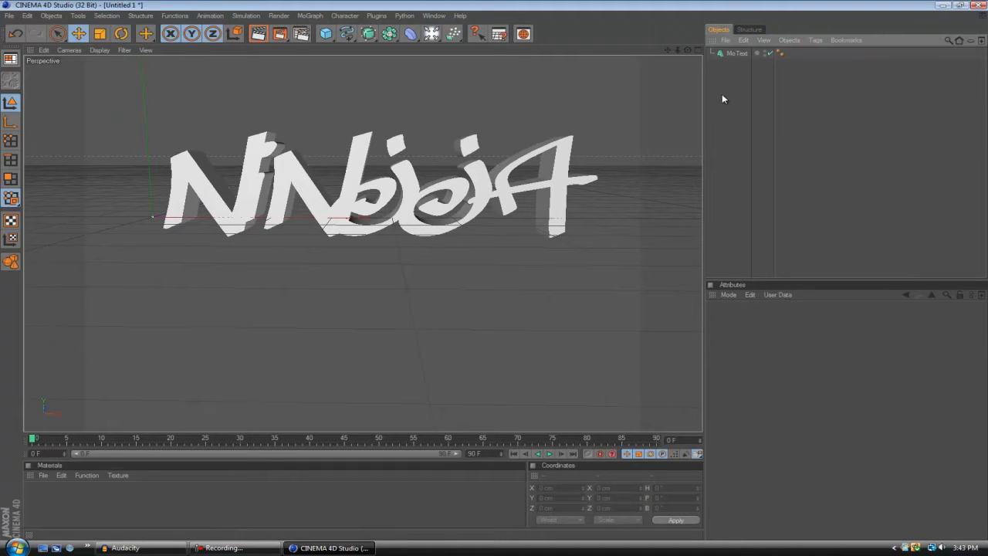
- Copy the "Ninja" MoText object and paste a duplicate of it into the scene
left_click(731, 54)
right_click(731, 54)
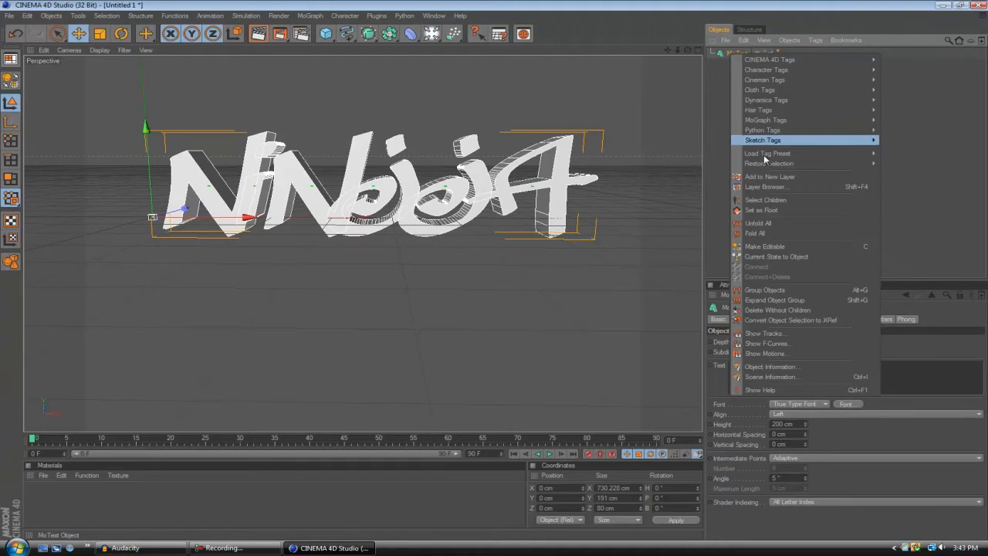
key("Escape")
left_click(741, 41)
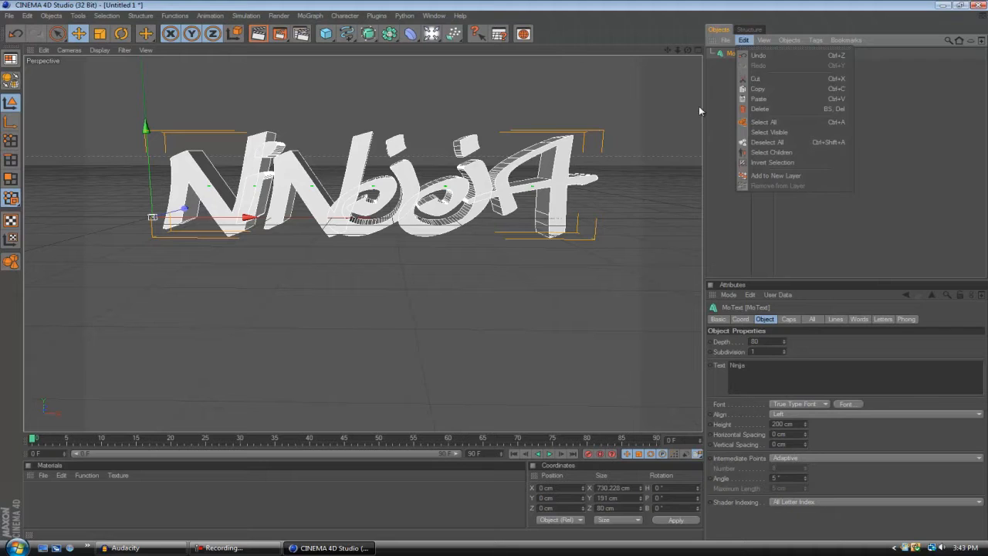
left_click(767, 90)
left_click(743, 40)
left_click(759, 99)
- Set the depth of the MoText.1 object to 40
left_click(740, 64)
left_click(740, 54)
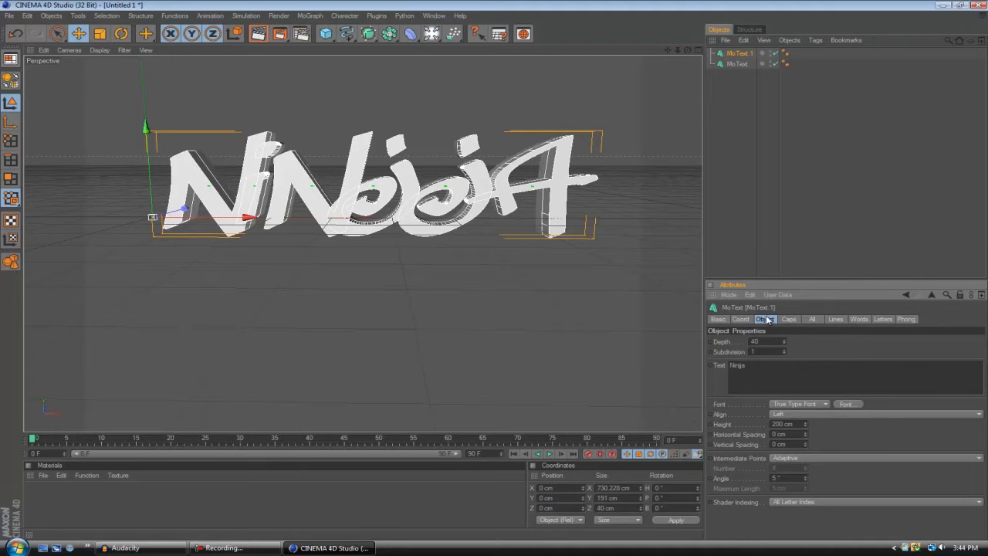
- Move the MoText.1 text along the Z axis to about 19.9 cm, centring it within the deeper text
left_click_drag(489, 270, 604, 113, "alt")
left_click_drag(244, 194, 494, 275)
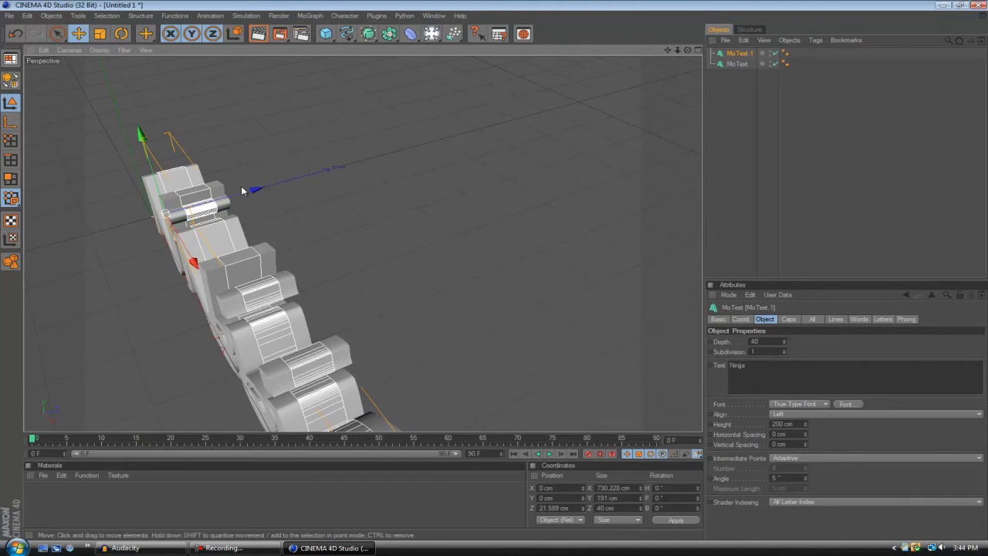
left_click_drag(495, 274, 495, 274)
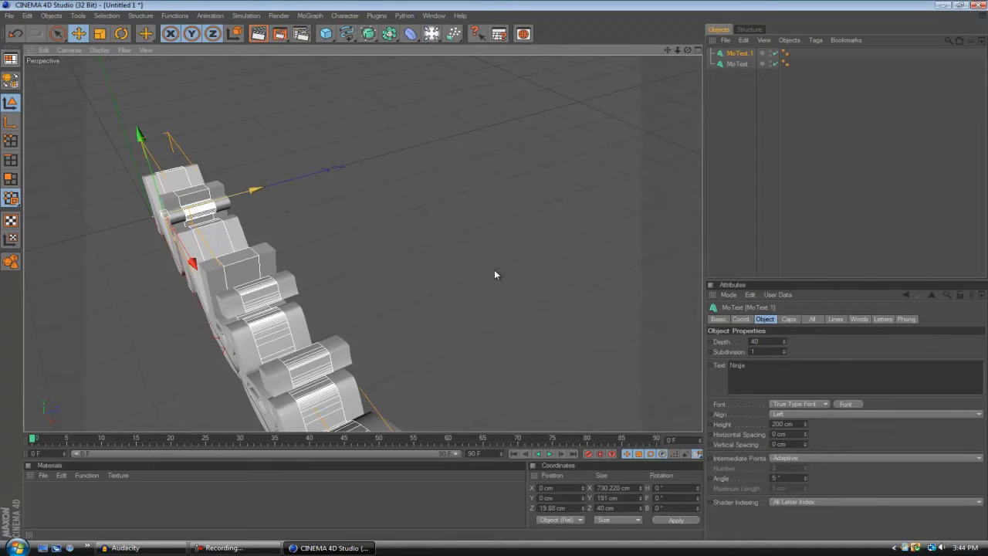
- Set both the start and end caps of MoText.1 to Fillet Cap
left_click(788, 319)
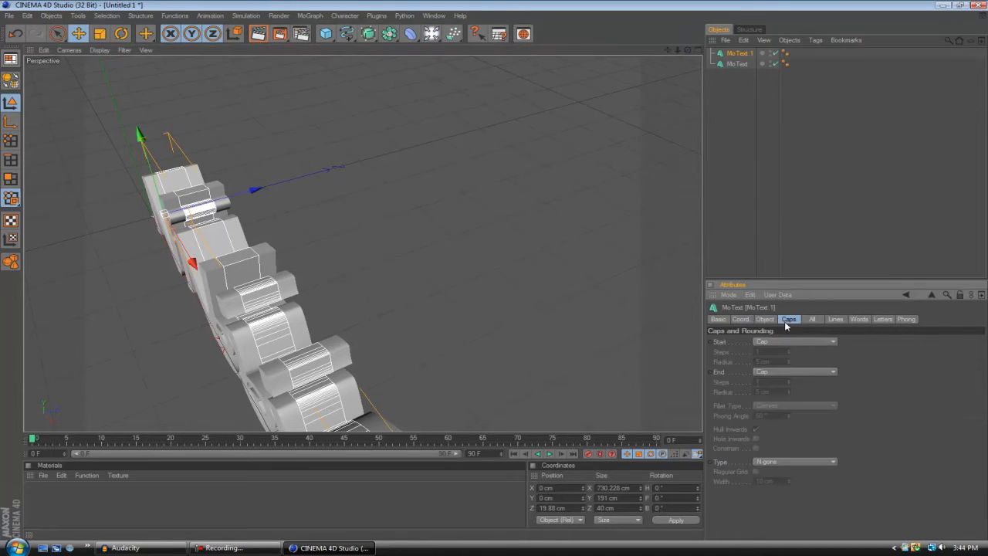
left_click(798, 341)
left_click(810, 394)
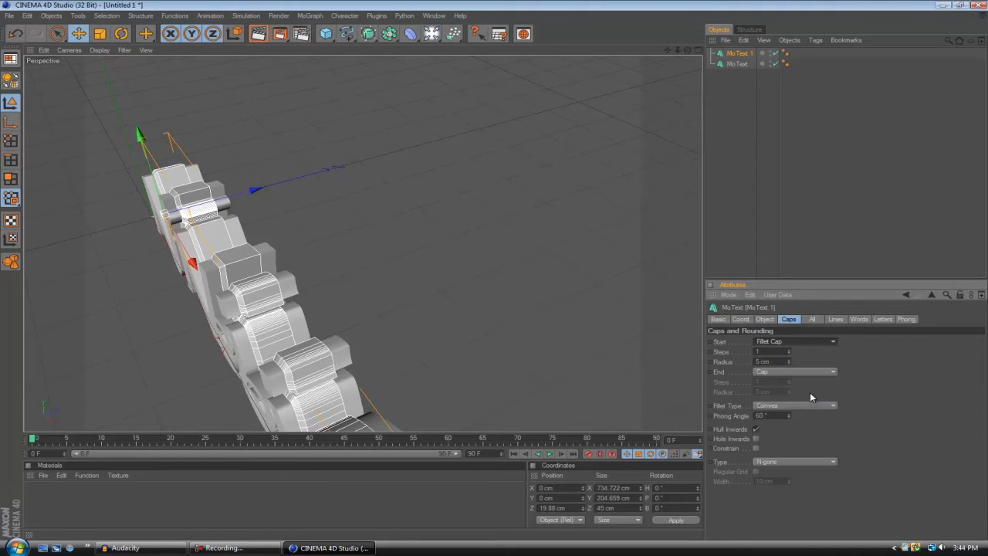
left_click(814, 373)
left_click(807, 410)
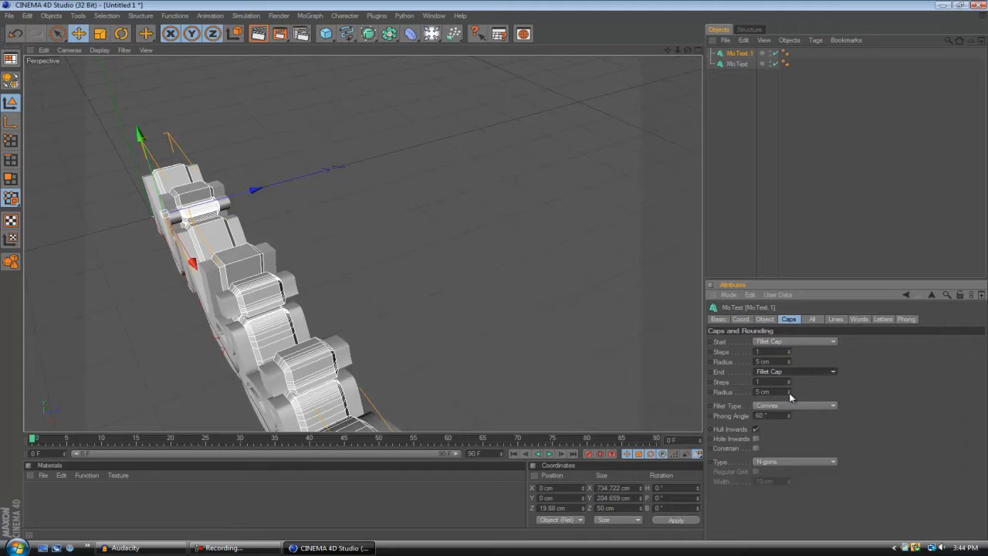
- Reduce the start and end fillet radius of MoText.1 to 3 cm each
left_click(789, 393)
left_click(789, 393)
left_click(788, 364)
left_click(789, 364)
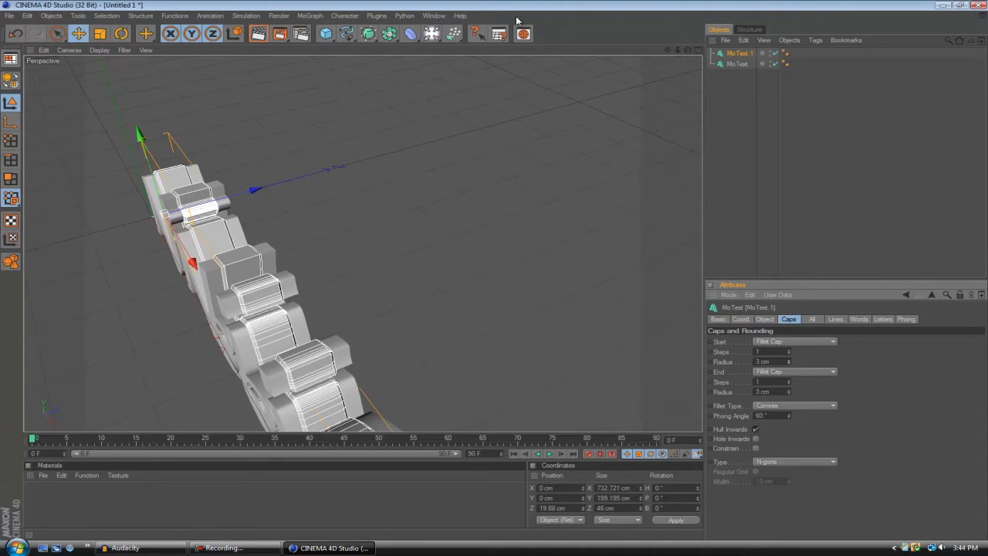
left_click_drag(688, 51, 485, 274)
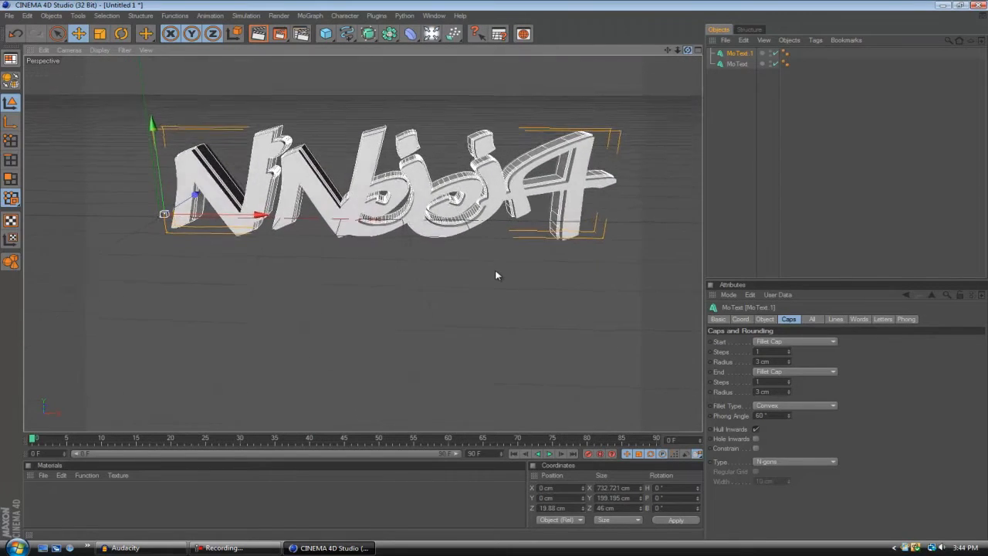
- Select both MoText.1 and MoText and make them editable
left_click(867, 105)
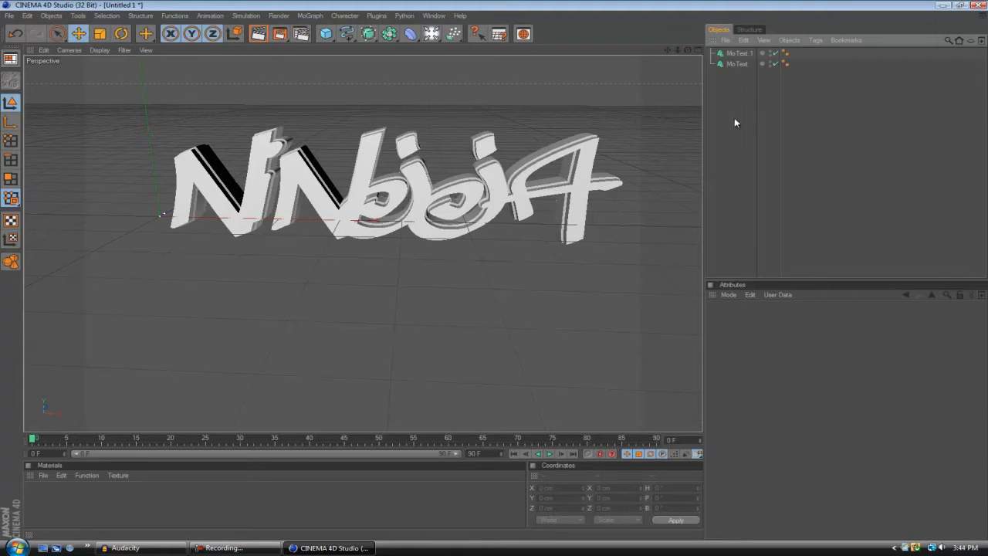
left_click(740, 54)
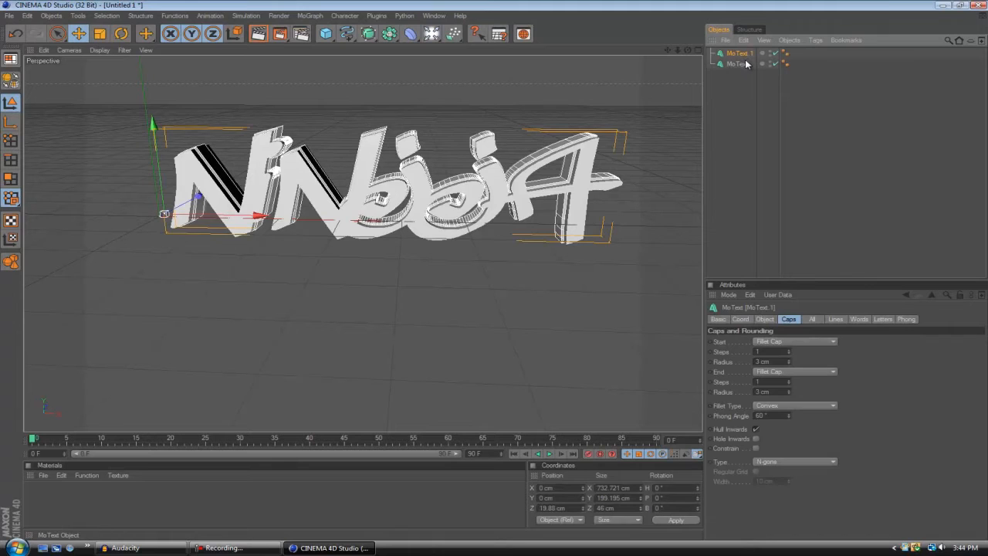
left_click(739, 64, "ctrl")
left_click(732, 102)
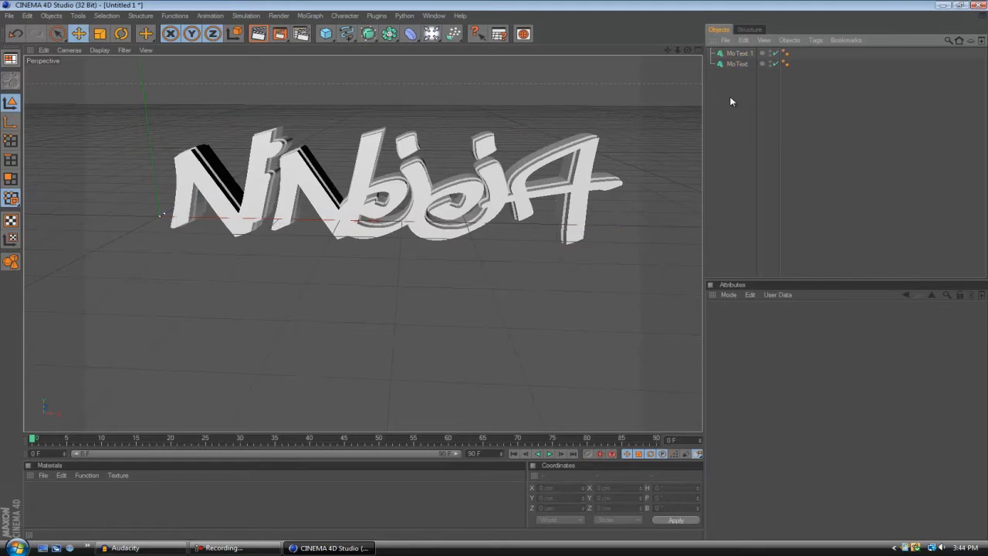
left_click(743, 54)
left_click(740, 64, "ctrl")
left_click(750, 93)
left_click_drag(747, 86, 727, 49)
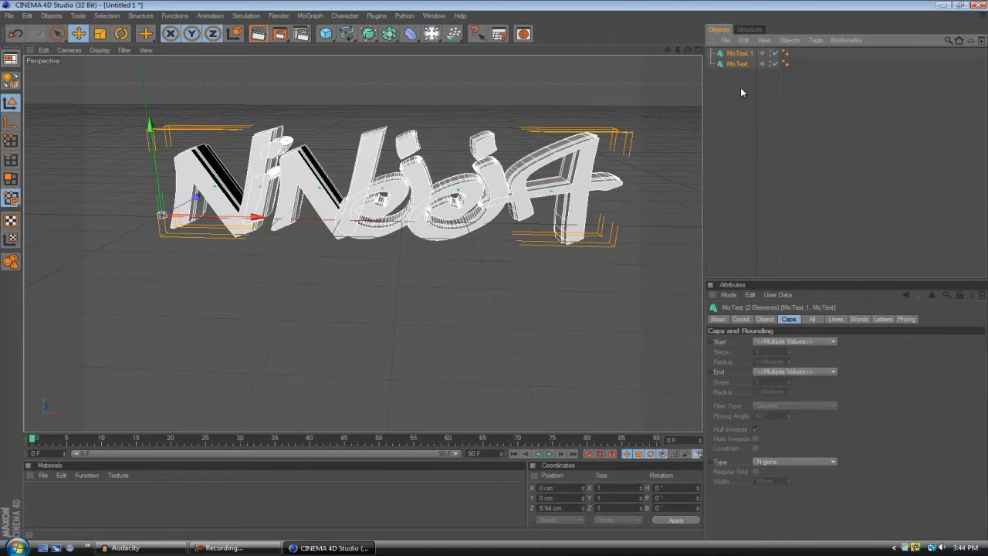
left_click(721, 141)
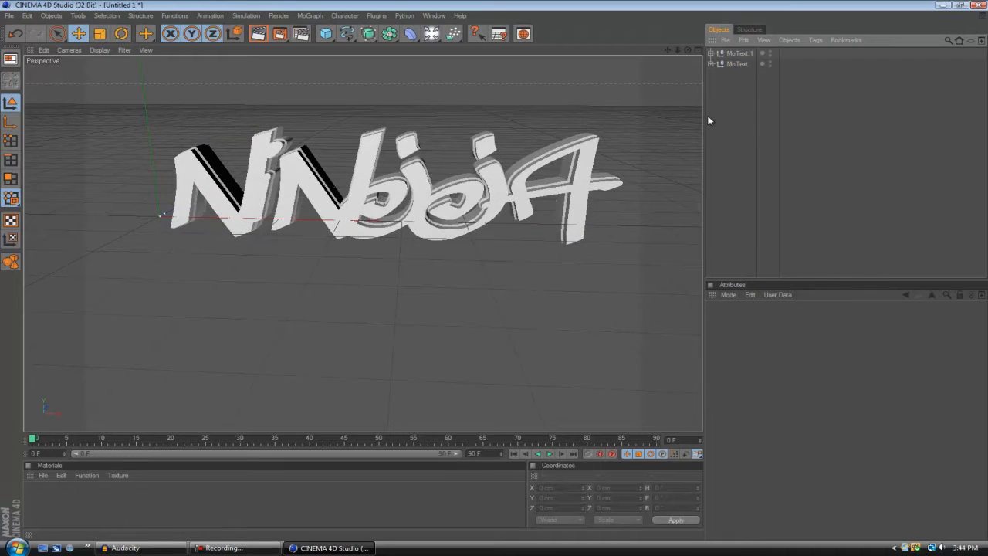
- Expand the MoText.1 hierarchy down to its letter objects and check each letter of the Ninja group in turn
left_click(711, 53)
left_click(717, 63)
left_click(723, 74)
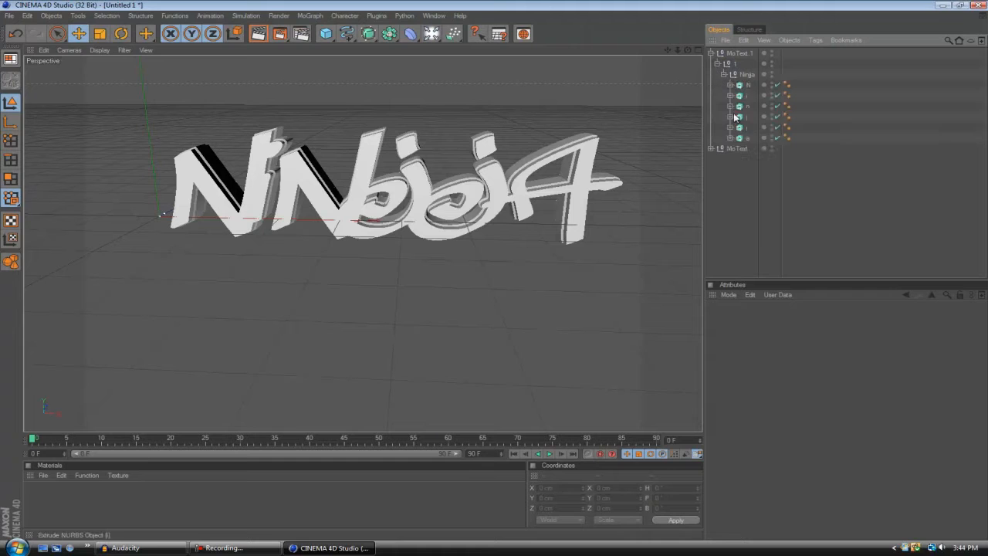
left_click(752, 86)
left_click(749, 98)
left_click(749, 108)
left_click(750, 118)
left_click(750, 128)
left_click(748, 139)
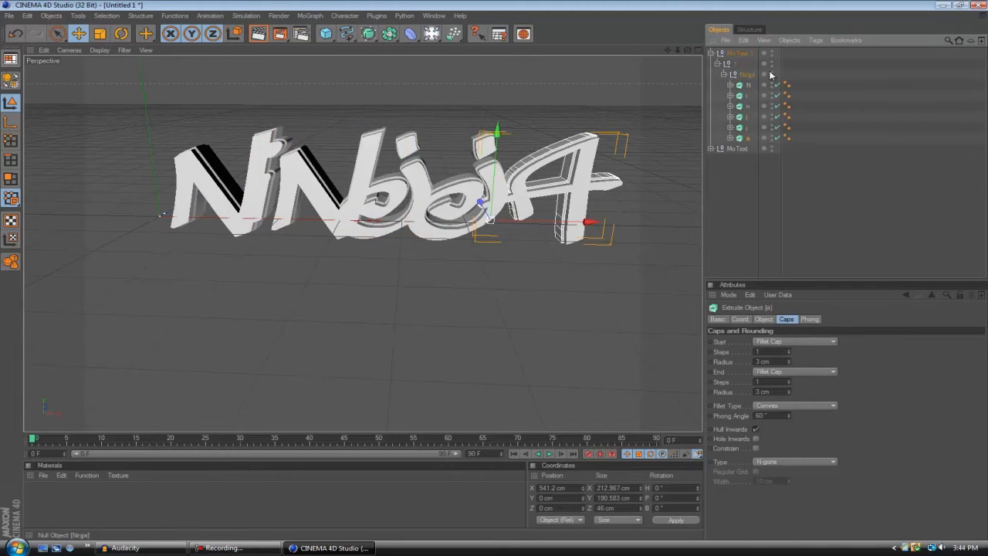
left_click(848, 216)
- Expand the MoText hierarchy down to its letter objects and check its N in the perspective view
left_click(710, 148)
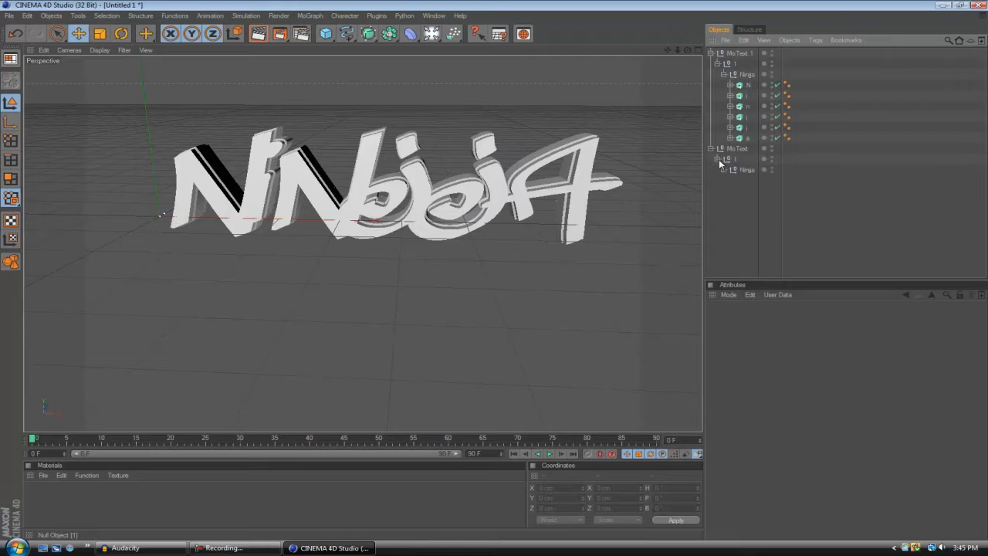
left_click(719, 159)
left_click(749, 181)
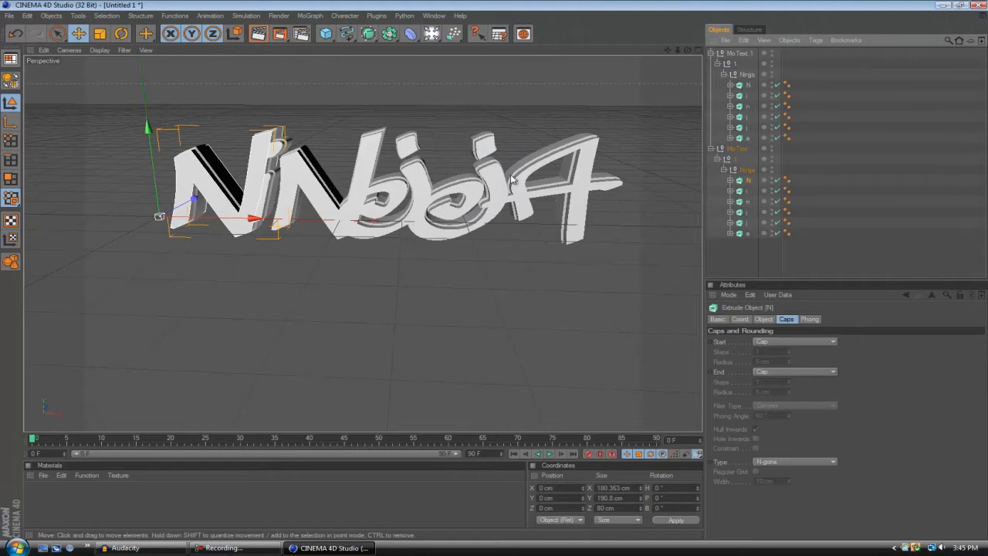
mouse_move(495, 276)
left_mouse_down("alt")
mouse_move(516, 267)
mouse_move(498, 271)
left_mouse_up("alt")
- Take all six letter objects out of the MoText.1 hierarchy and place them at the top level of the object list
left_click(745, 96)
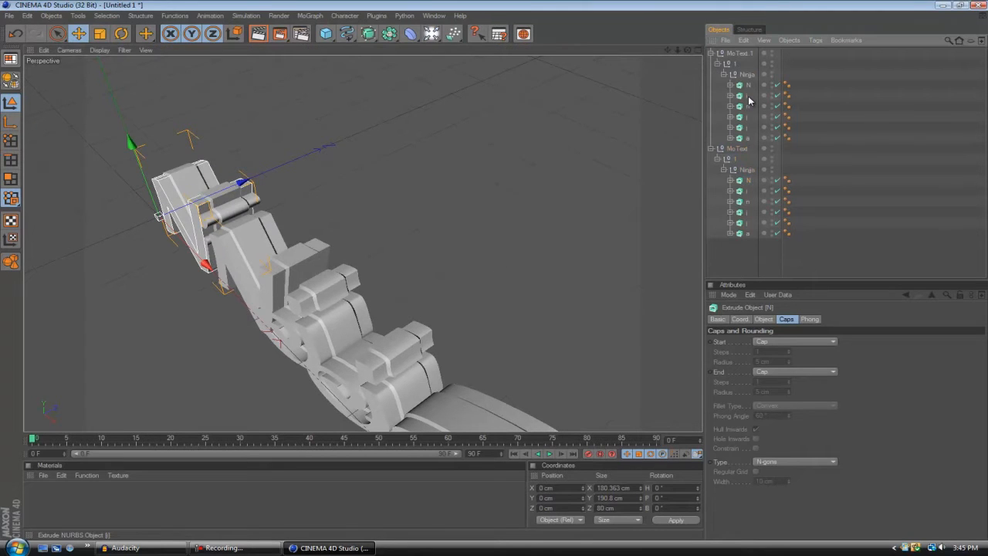
left_click(747, 86)
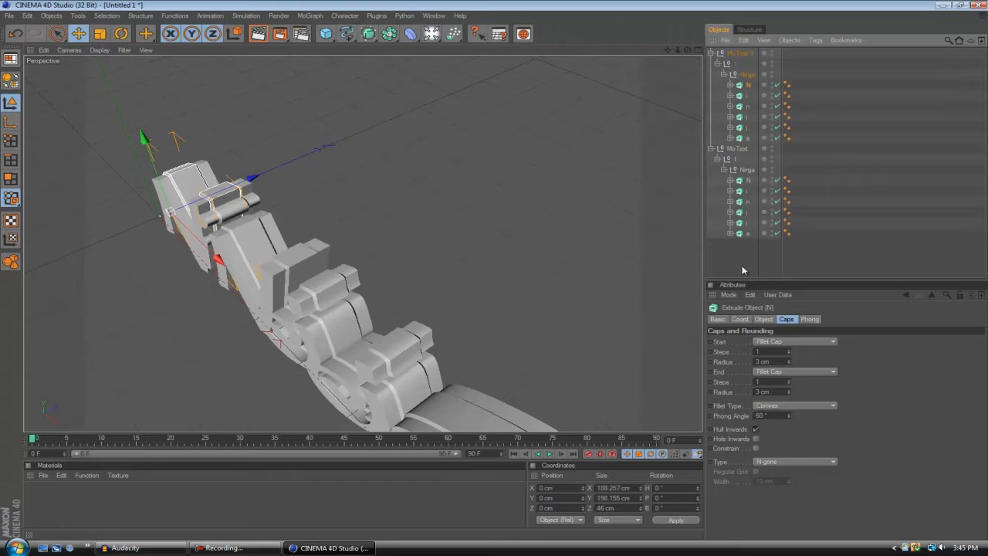
left_click(752, 139, "shift")
mouse_move(747, 241)
left_mouse_down()
mouse_move(738, 262)
mouse_move(739, 242)
left_mouse_up()
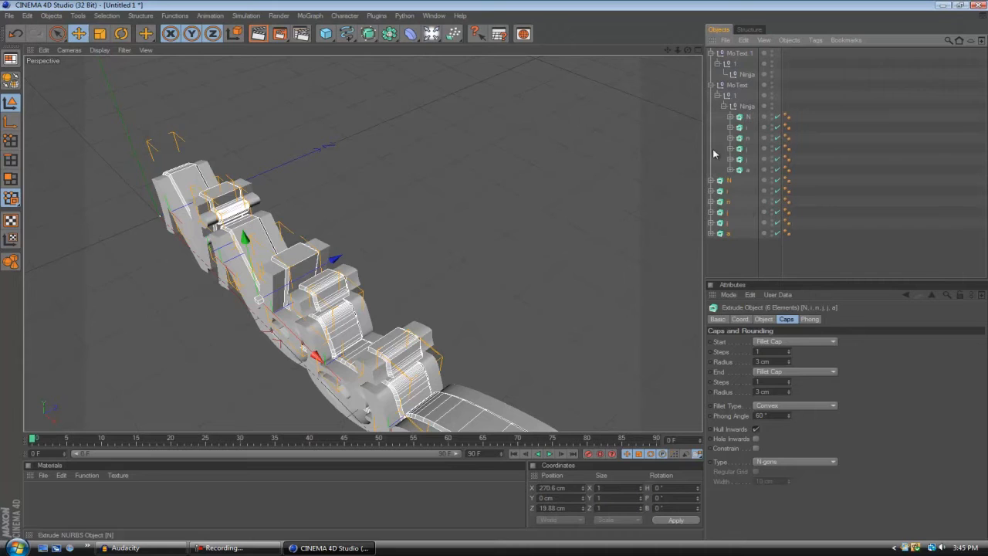
- Take all six letter objects out of the MoText hierarchy and place them at the top level of the object list
left_click(748, 119)
left_click(753, 172, "shift")
left_click_drag(753, 172, 736, 256)
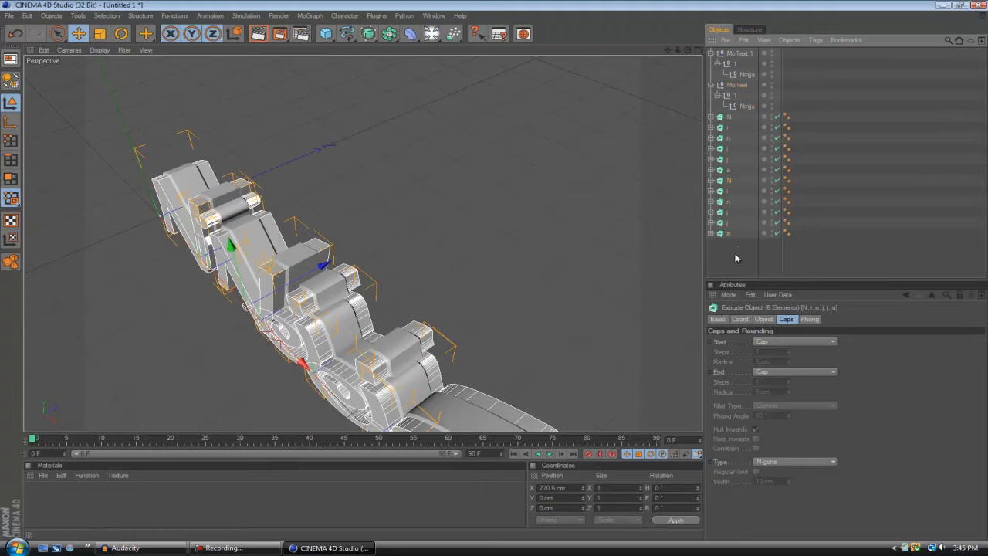
- Delete the emptied MoText and MoText.1 null hierarchies
left_click(727, 86)
key("Delete")
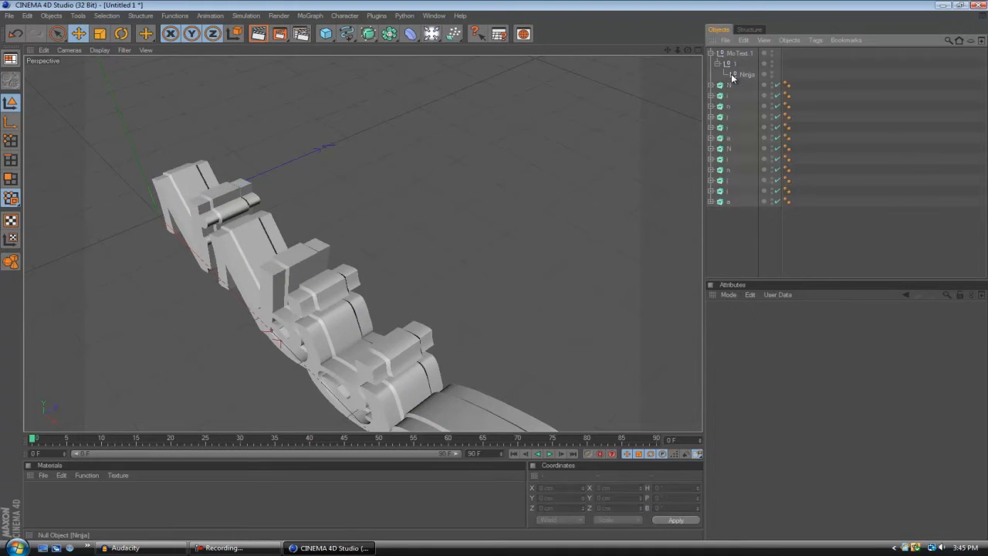
left_click(721, 56)
key("Delete")
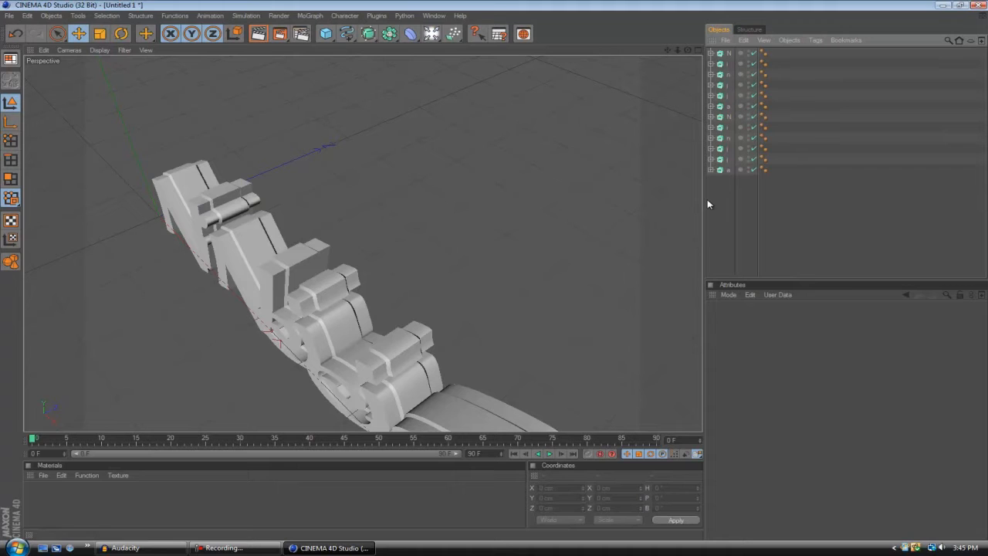
- Reorder the letter objects so that the two copies of each letter sit next to each other in word order
left_click_drag(688, 49, 498, 271)
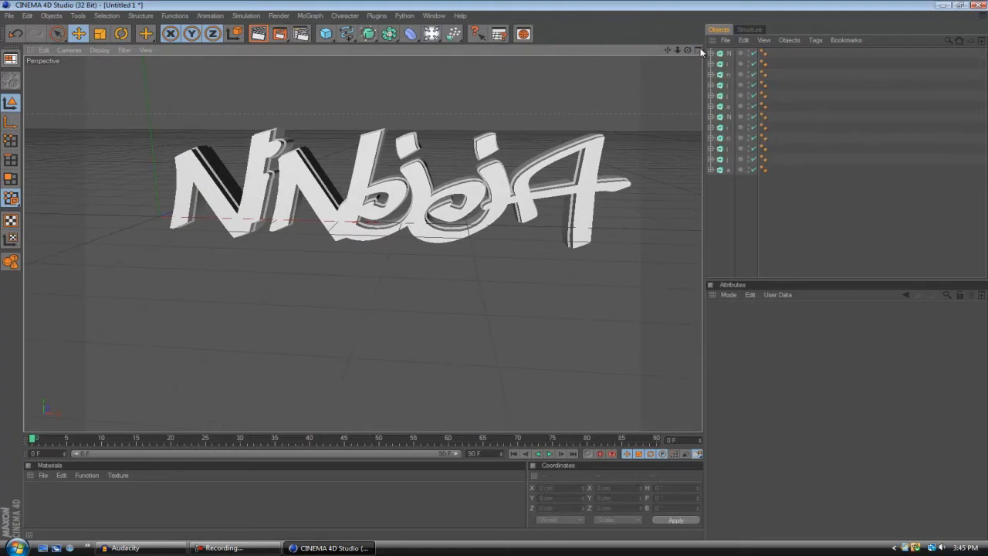
left_click(729, 116)
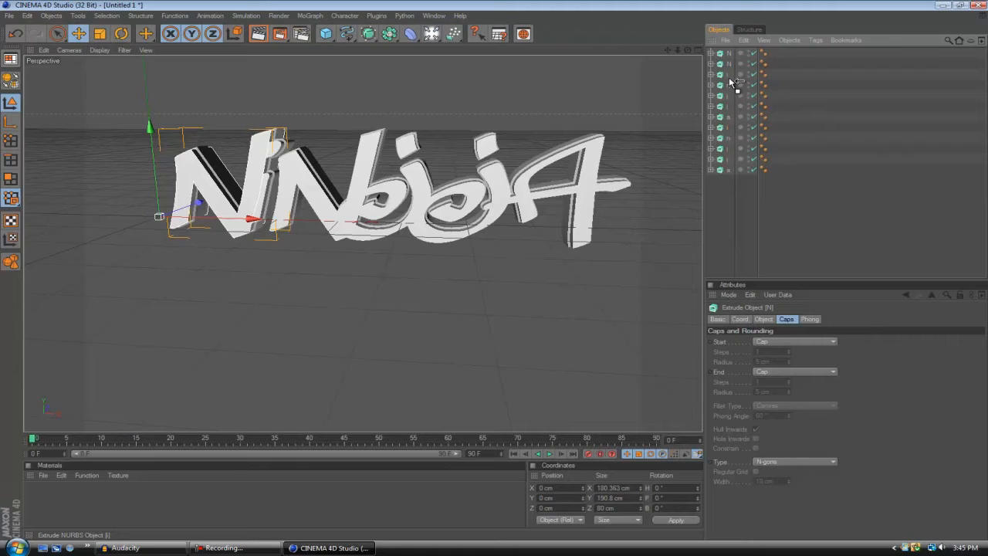
left_click(729, 137)
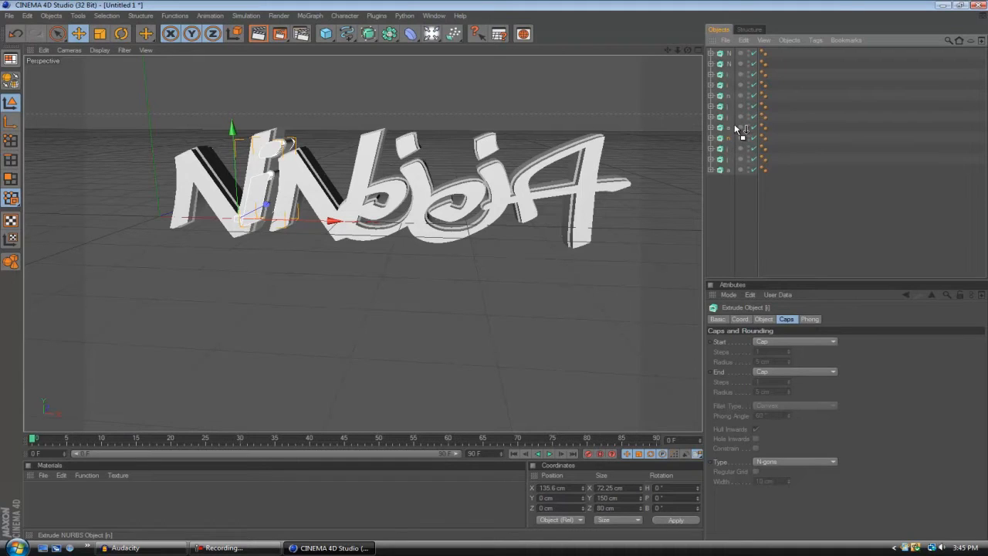
left_click_drag(731, 98, 731, 100)
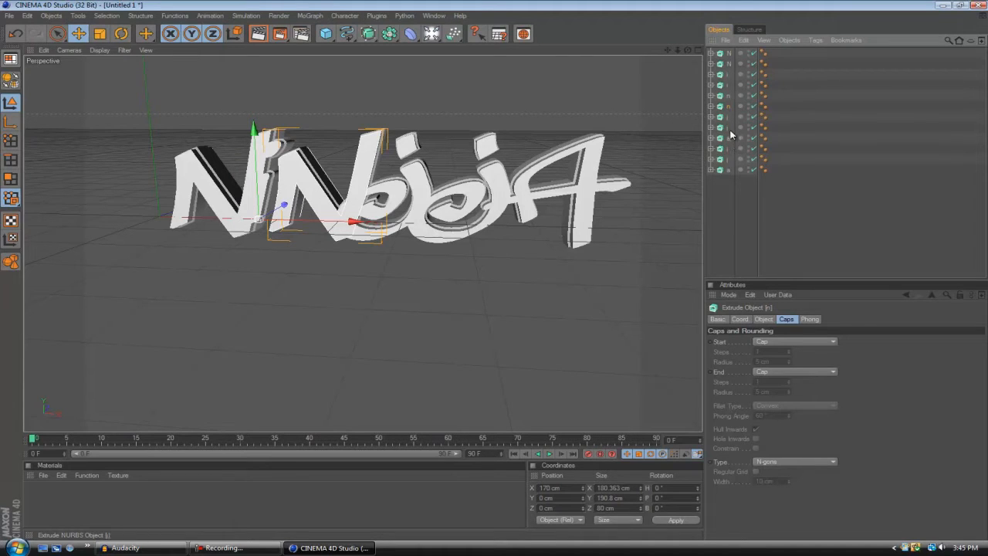
left_click_drag(728, 148, 731, 123)
mouse_move(728, 161)
left_mouse_down()
mouse_move(736, 145)
mouse_move(732, 154)
left_mouse_up()
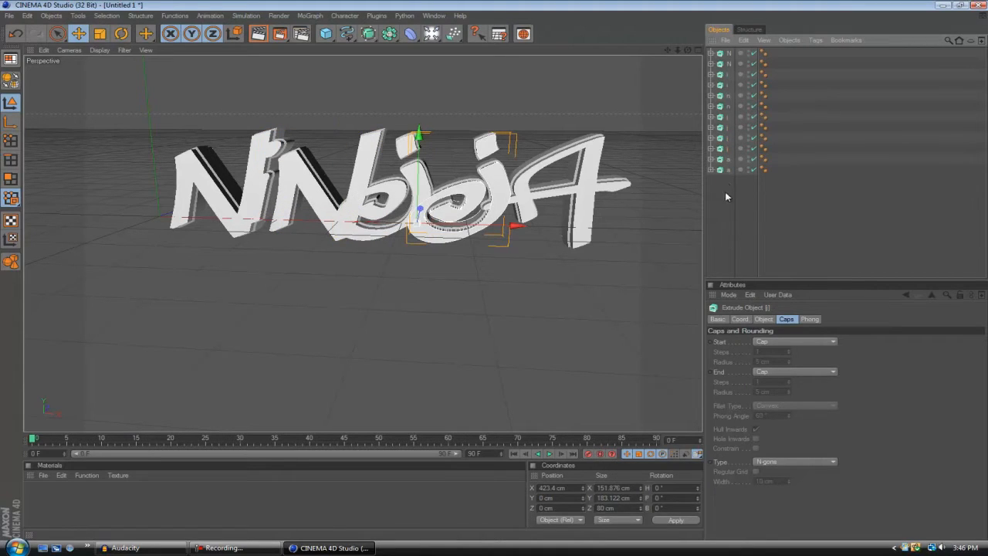
- Examine the reordered letter objects one by one in the perspective view to check how they are paired
mouse_move(493, 269)
left_mouse_down("alt")
mouse_move(533, 245)
mouse_move(499, 271)
left_mouse_up("alt")
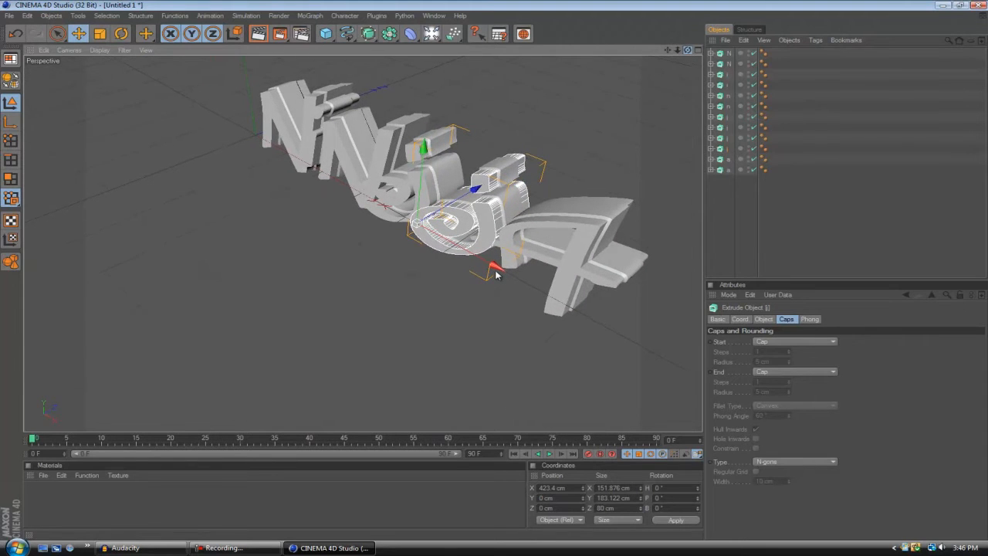
left_click(730, 54)
left_click(728, 64)
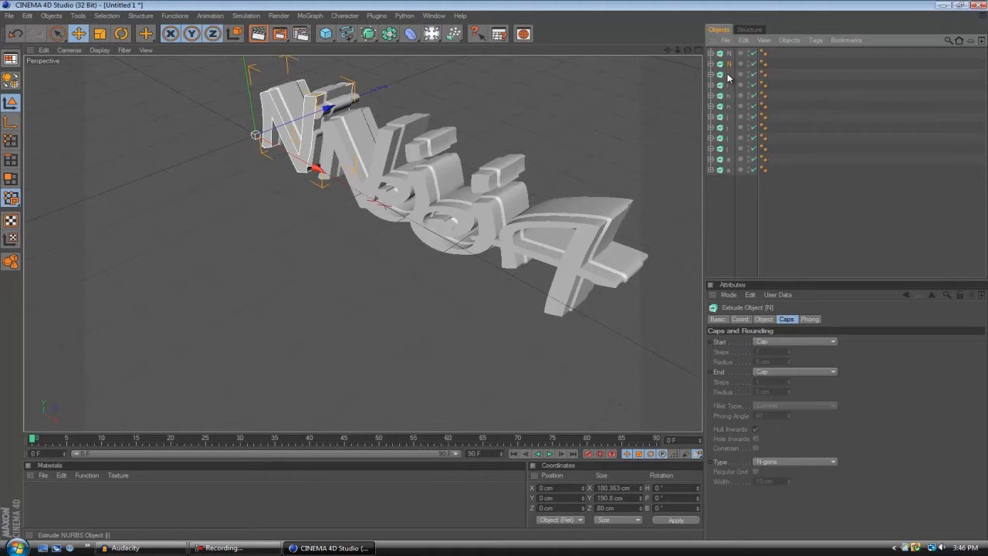
left_click(728, 76)
left_click(728, 96)
left_click(728, 106)
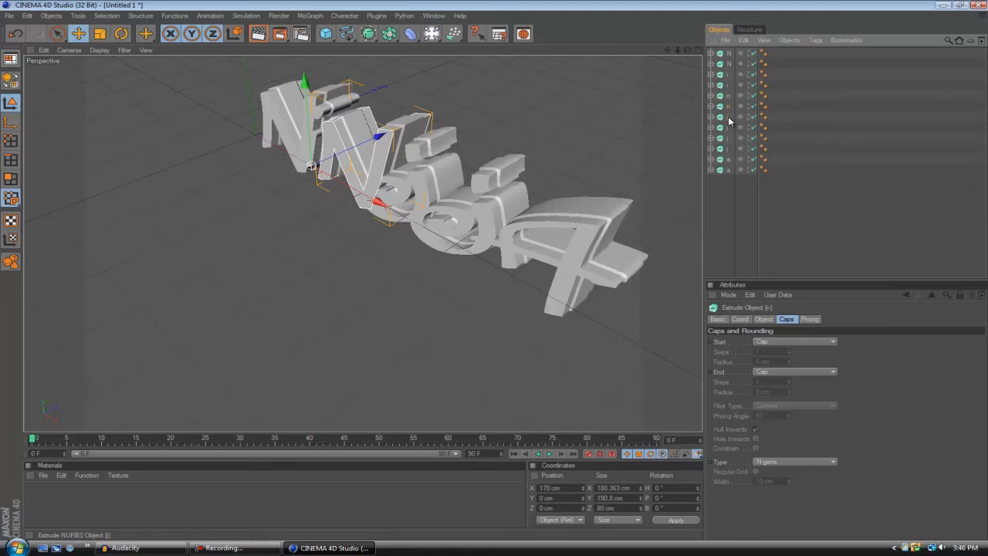
left_click(728, 118)
left_click(728, 125)
left_click(729, 138)
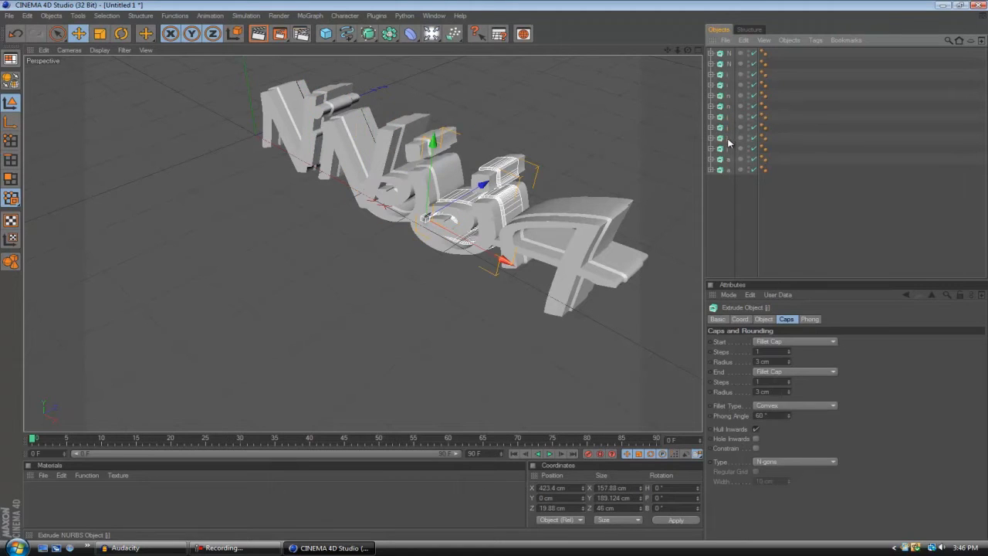
left_click(726, 152)
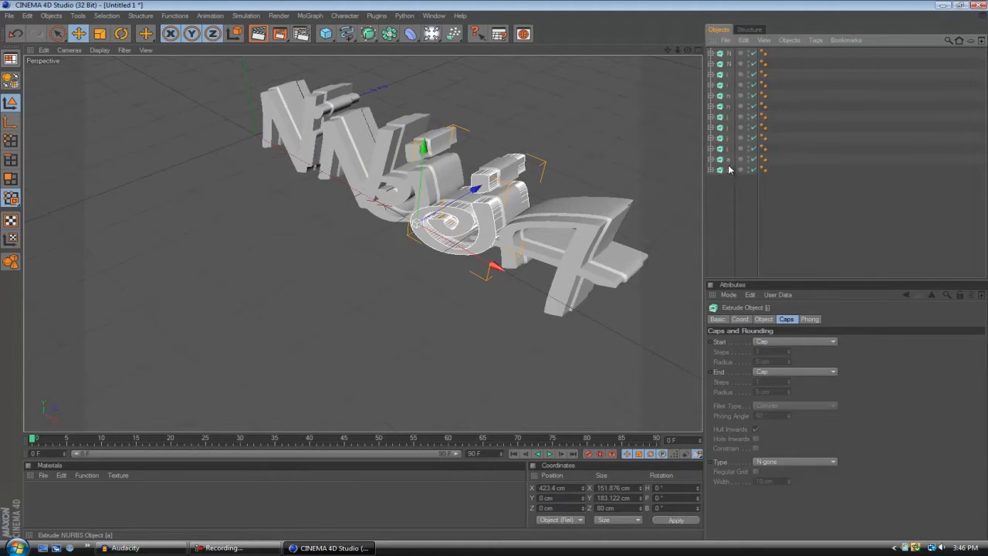
left_click(728, 161)
left_click(728, 169)
left_click(783, 255)
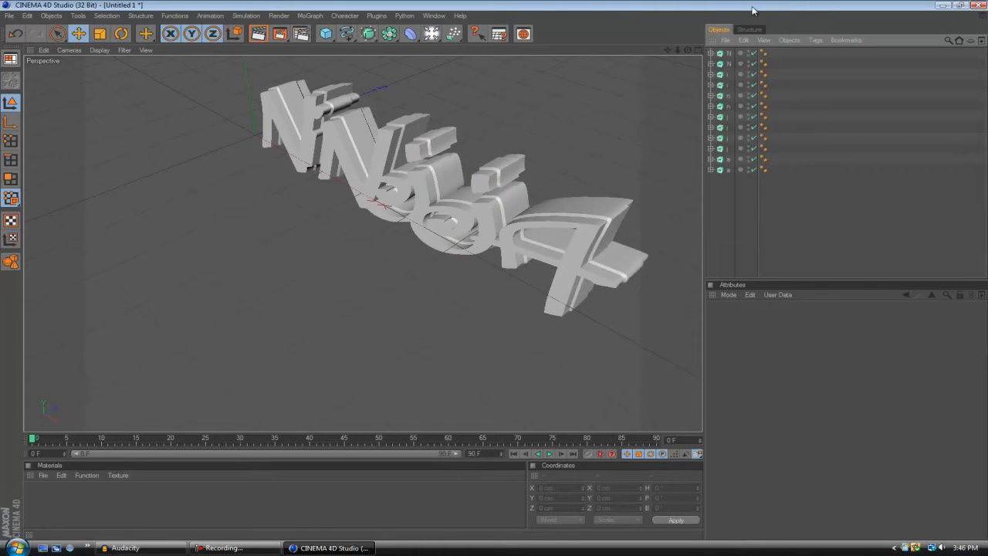
left_click_drag(688, 50, 486, 274)
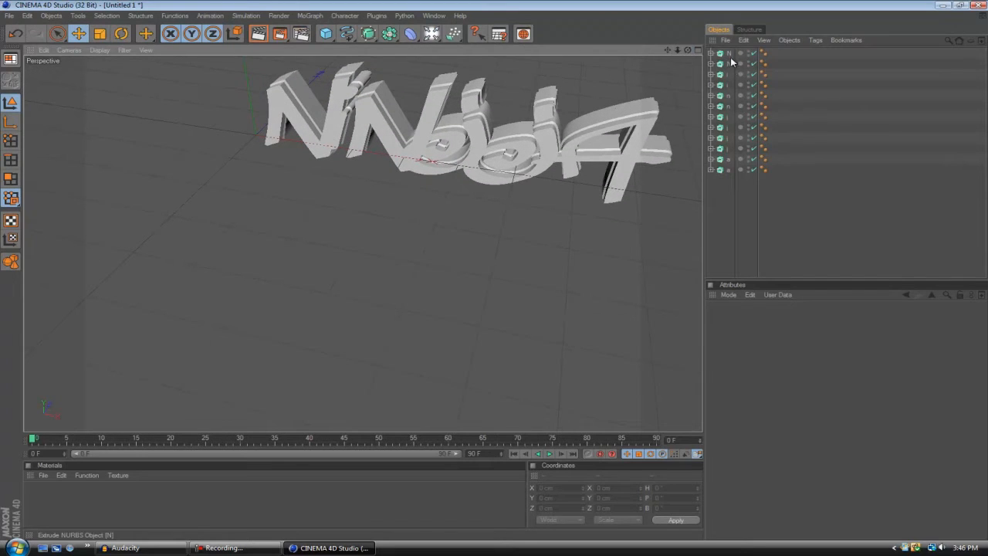
left_click(729, 54)
left_click(730, 180)
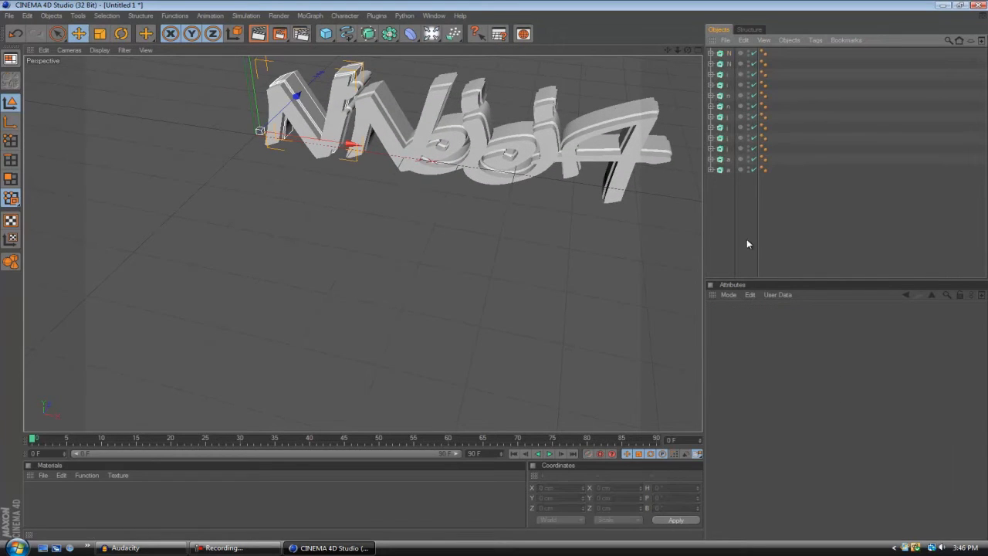
- Create new materials, delete the surplus third one, and keep two for the letters
left_click_drag(687, 50, 496, 274)
left_click_drag(669, 49, 498, 276)
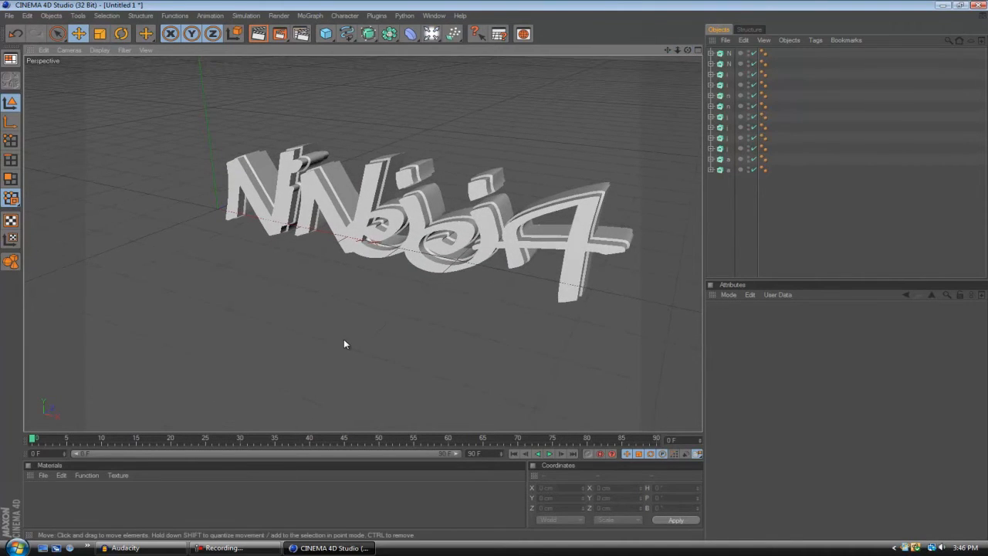
double_click(142, 508)
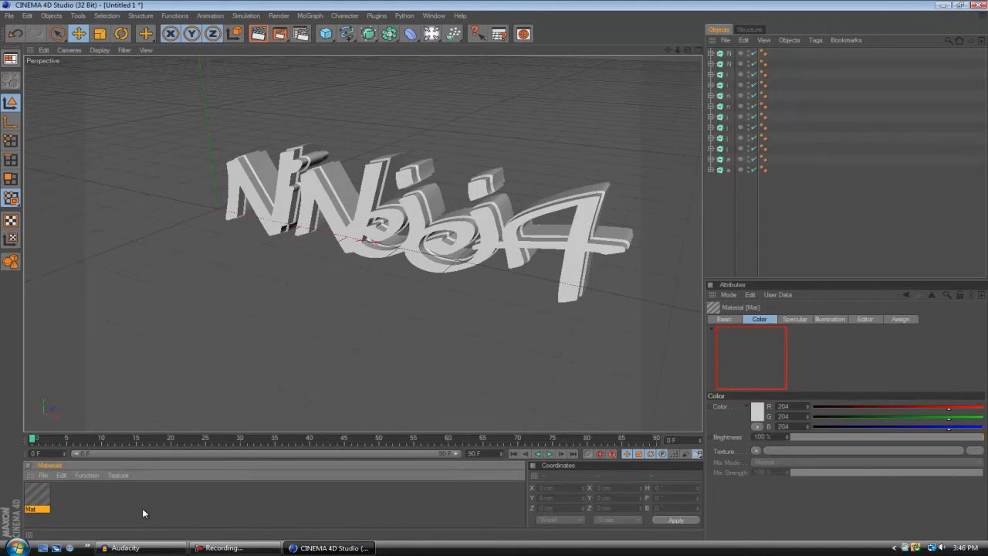
double_click(142, 508)
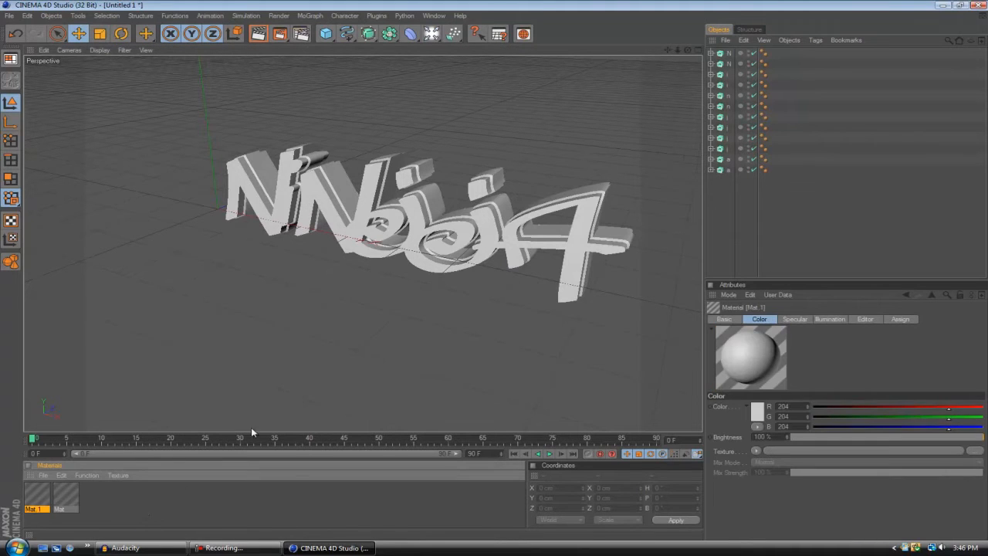
double_click(173, 510)
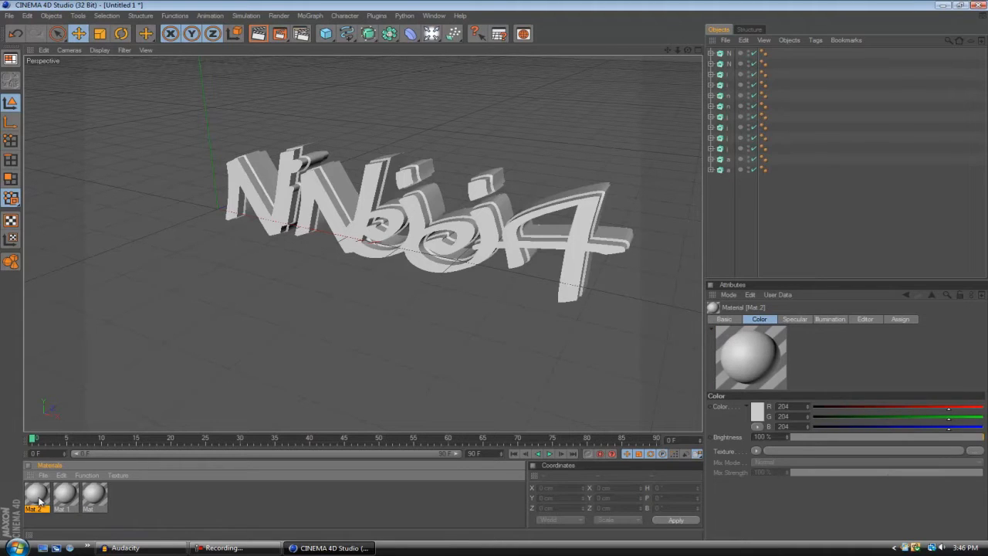
key("Delete")
- Set the color of material Mat.1 to blue (R 0, G 4, B 255)
double_click(37, 498)
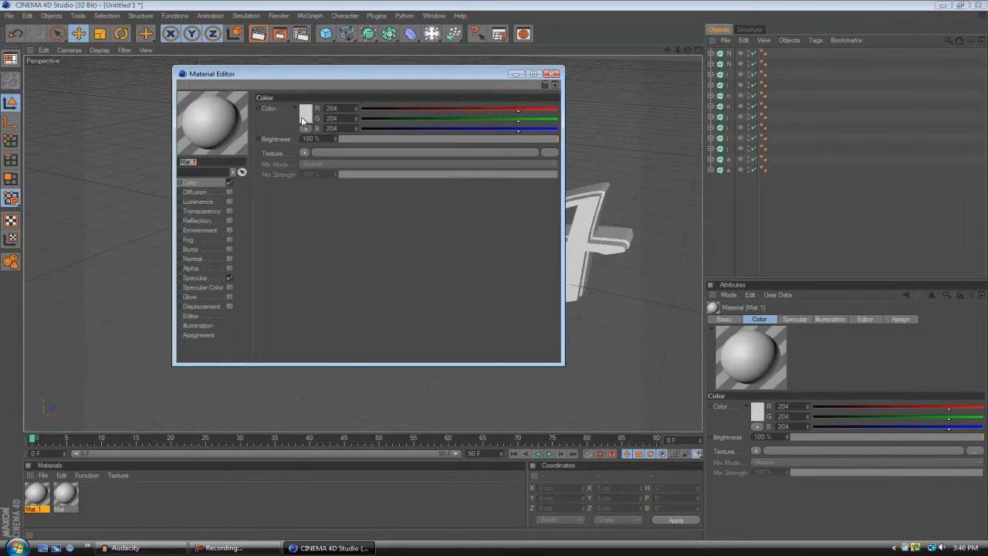
left_click(301, 118)
left_click_drag(246, 77, 292, 86)
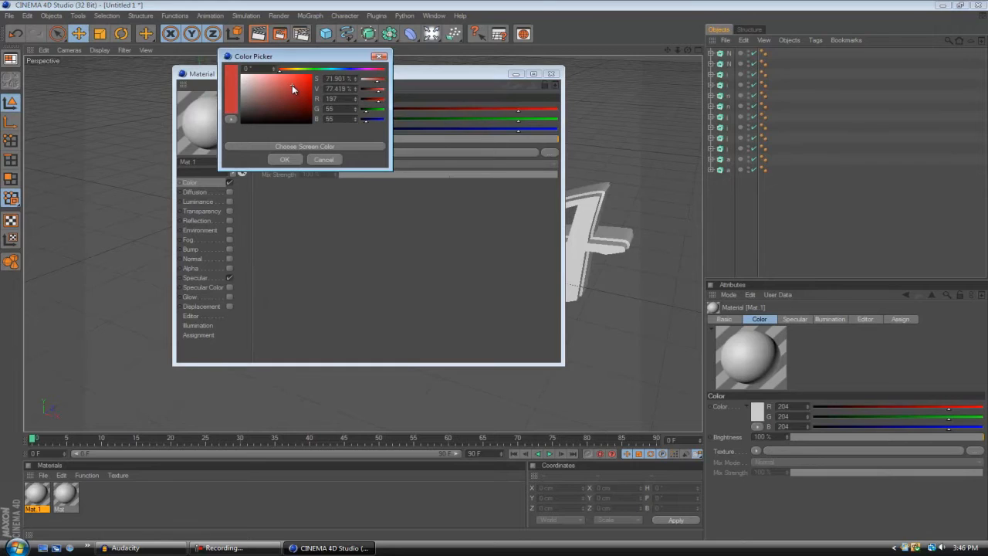
left_click_drag(349, 70, 323, 75)
left_click(290, 156)
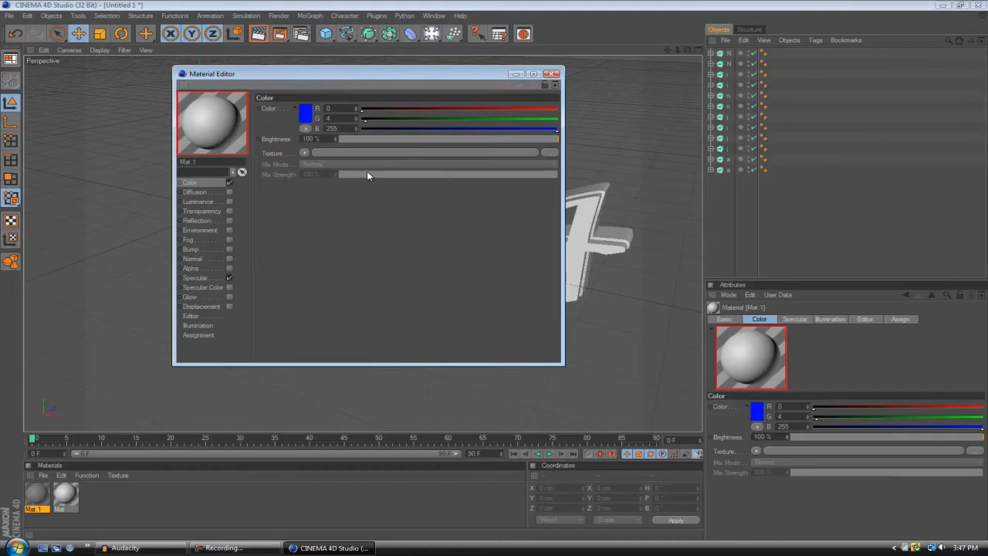
- Enable reflection at 60% brightness on the blue material and apply it to the front copy of the N
left_click(229, 221)
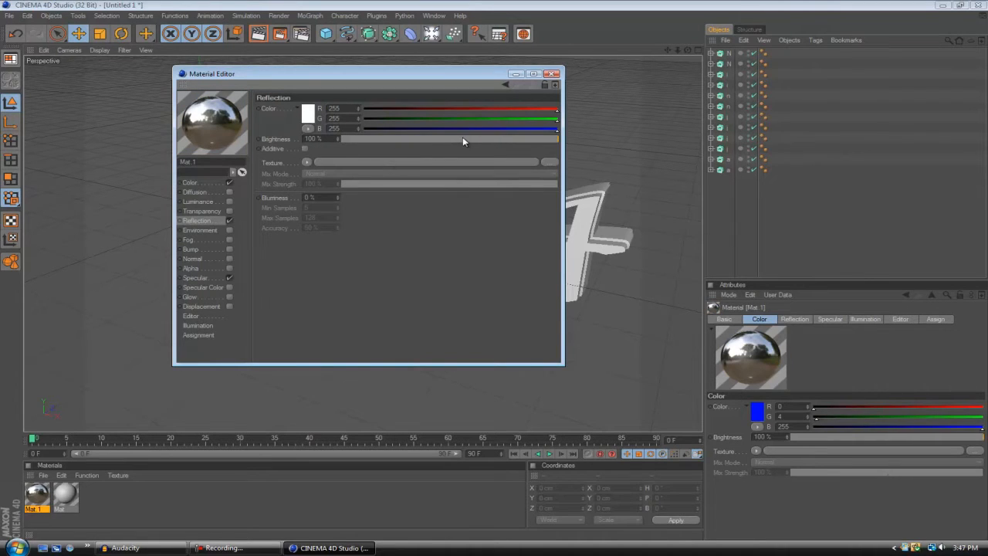
left_click_drag(464, 141, 449, 142)
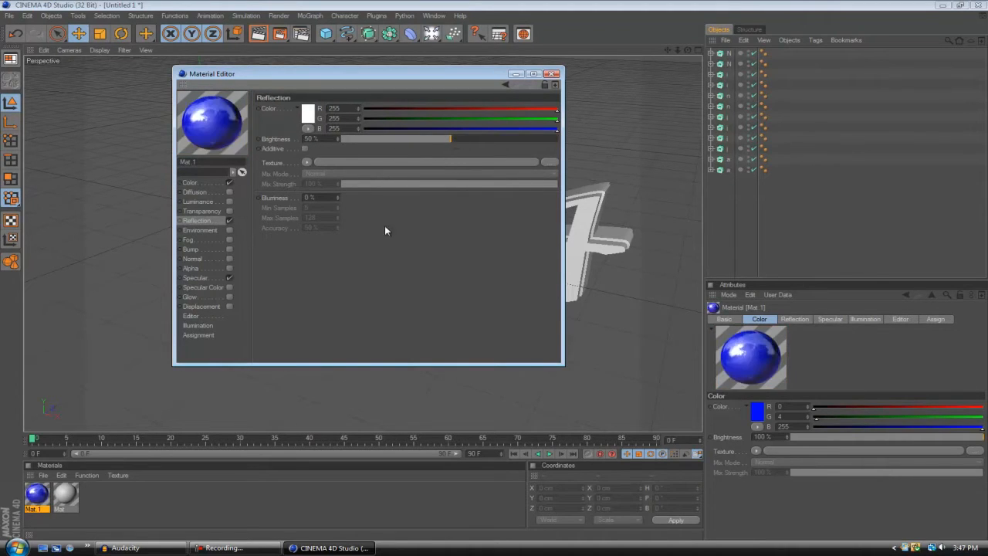
mouse_move(392, 138)
left_mouse_down()
mouse_move(374, 140)
mouse_move(461, 141)
mouse_move(377, 144)
left_mouse_up()
left_click_drag(373, 142, 458, 142)
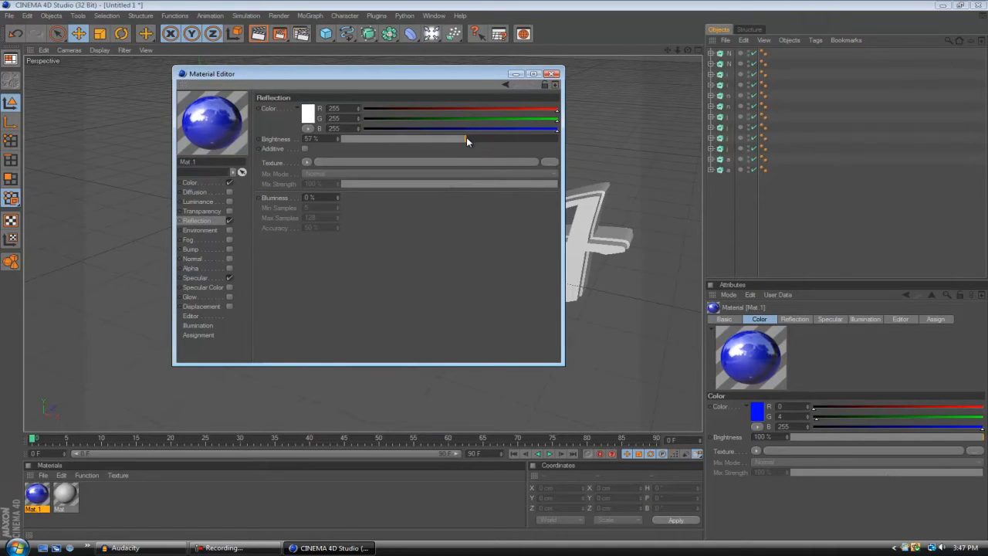
left_click_drag(468, 137, 473, 137)
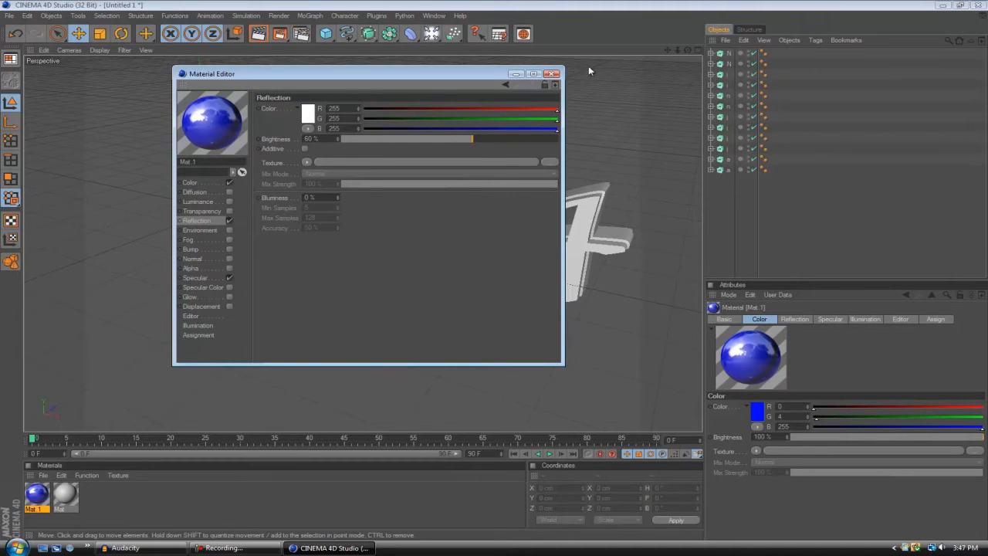
left_click(553, 74)
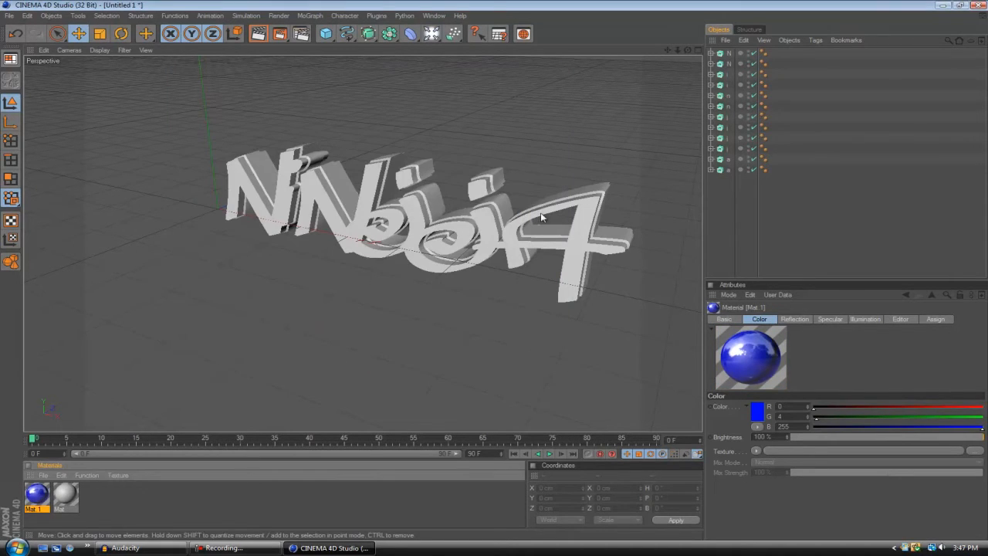
left_click_drag(48, 498, 273, 224)
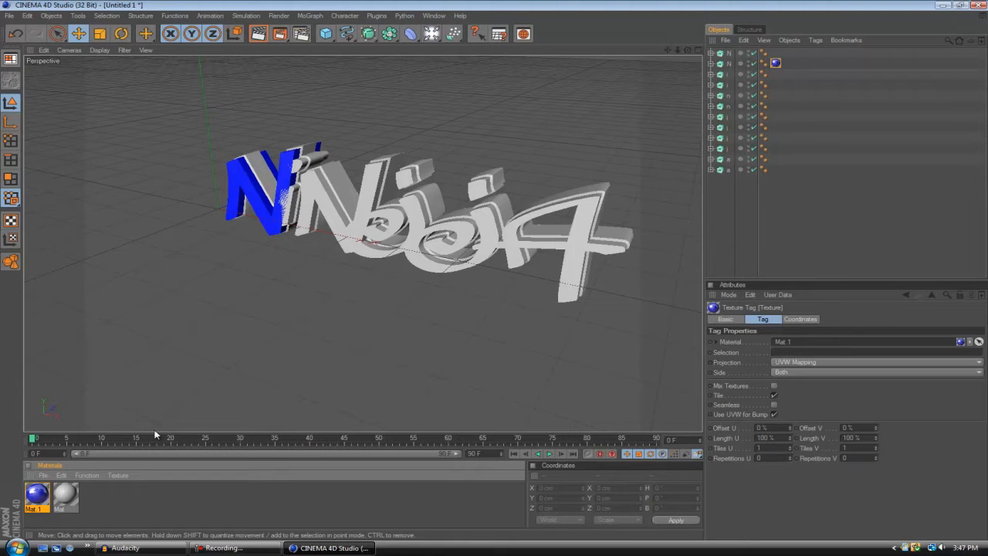
- Set the reflection color of the Mat material to black
double_click(66, 496)
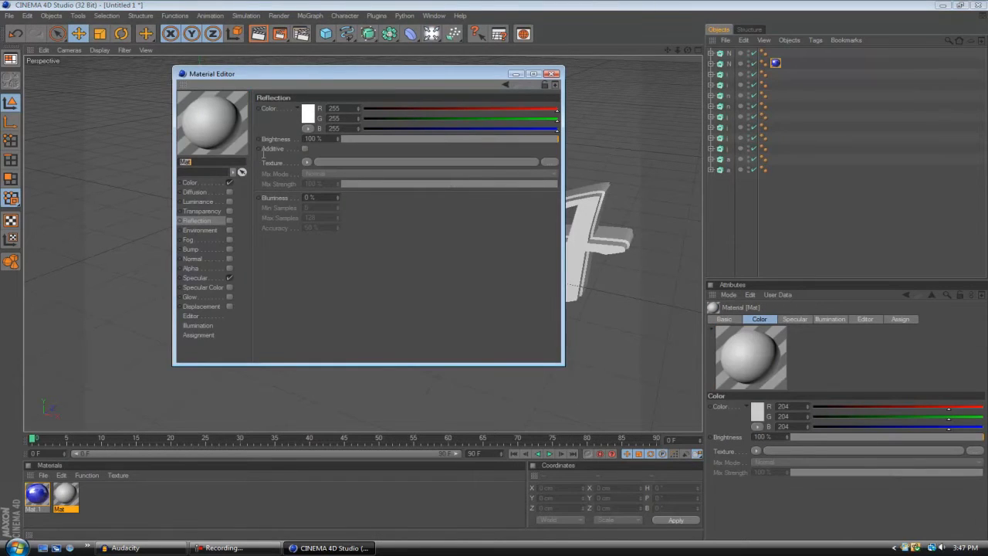
left_click(309, 115)
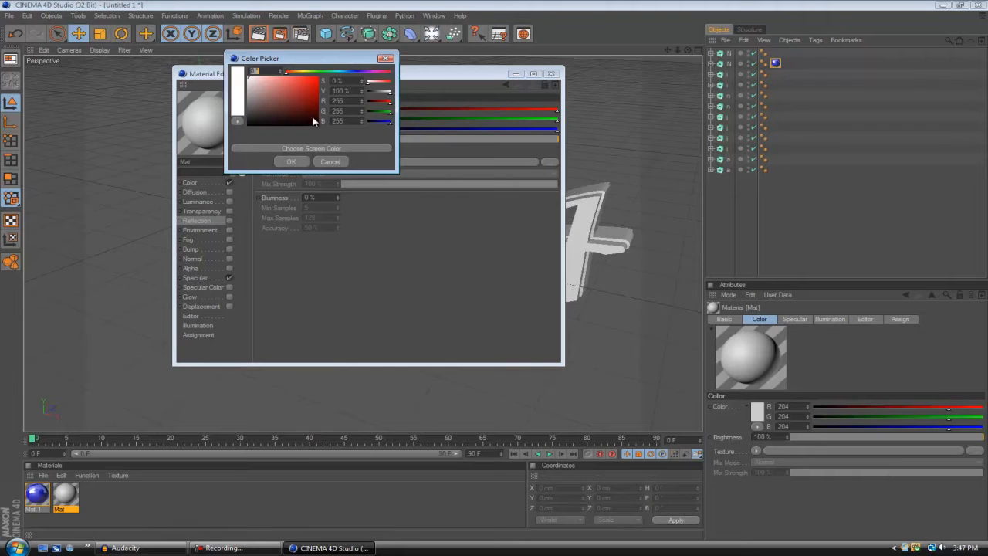
left_click_drag(313, 118, 322, 248)
left_click(291, 163)
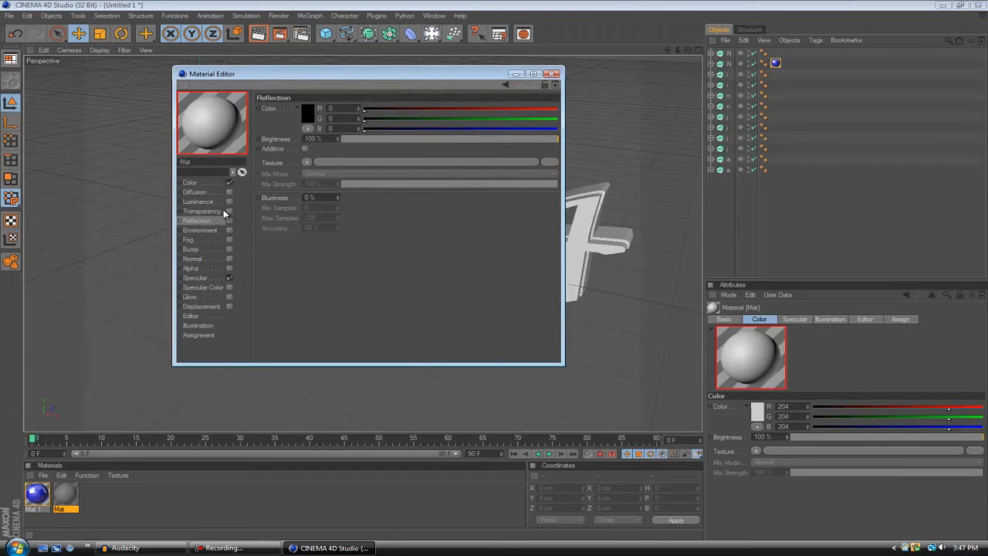
- Enable reflection on the Mat material and set its reflection brightness to 52%
left_click(229, 221)
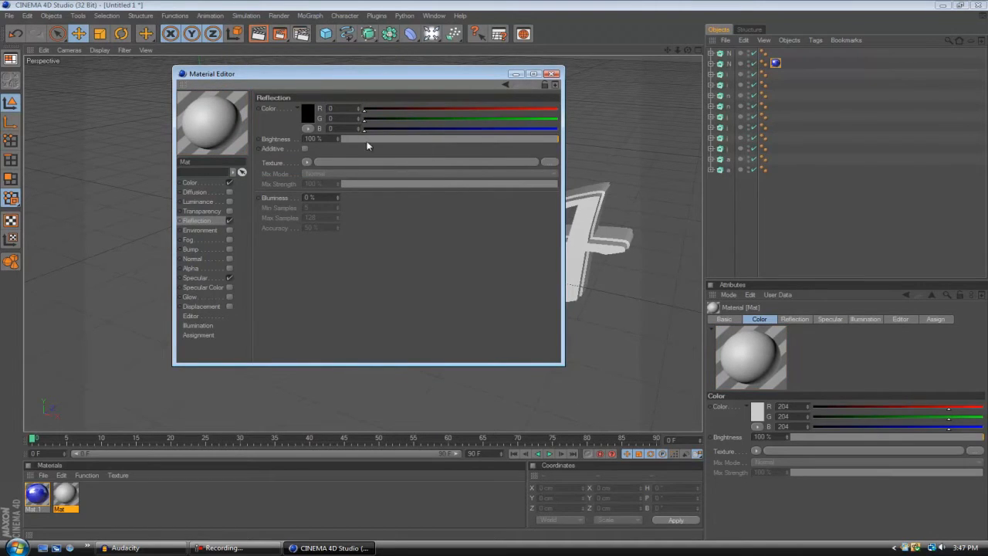
left_click(228, 220)
left_click(549, 74)
double_click(66, 494)
left_click_drag(474, 140, 636, 145)
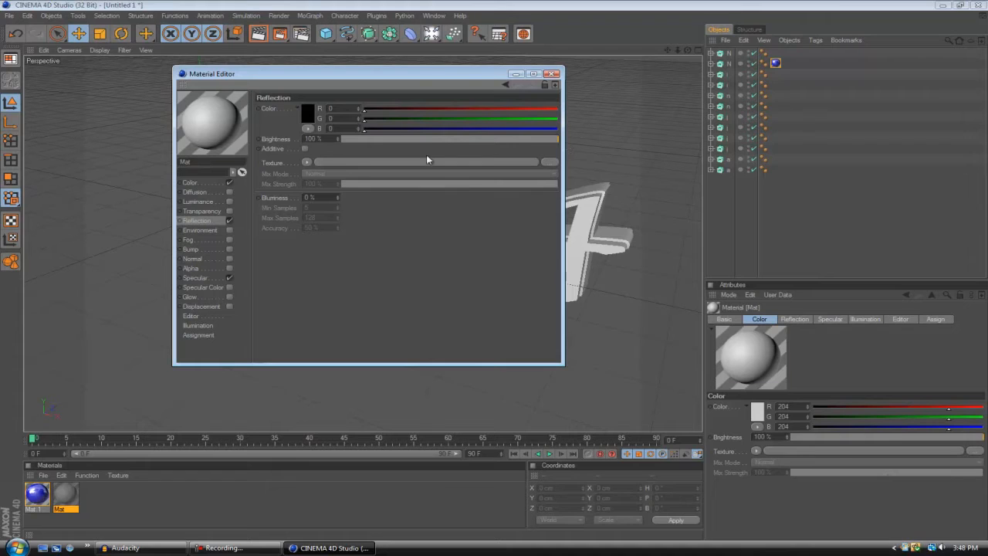
left_click(452, 139)
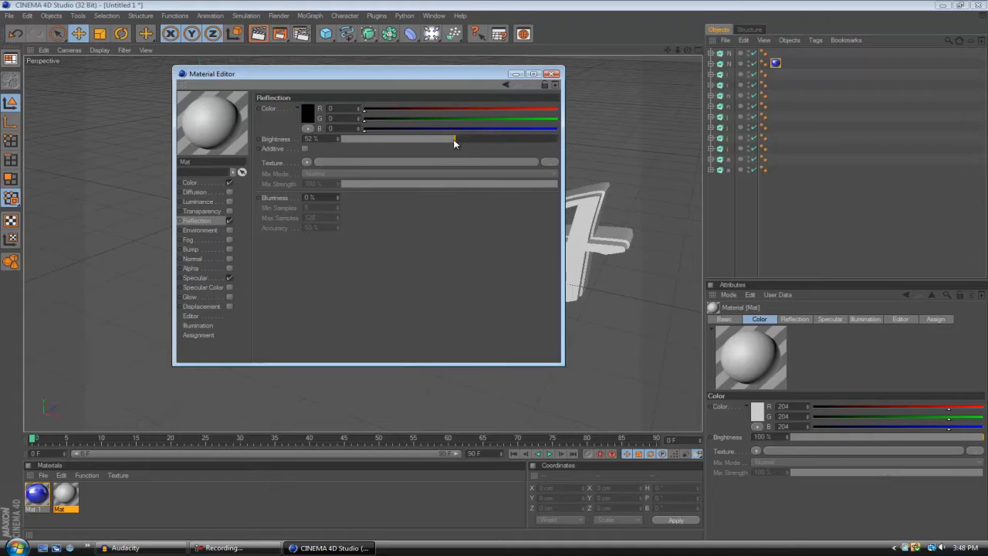
- Set the base color of the Mat material to black (R 0, G 0, B 0)
left_click(190, 182)
left_click(305, 115)
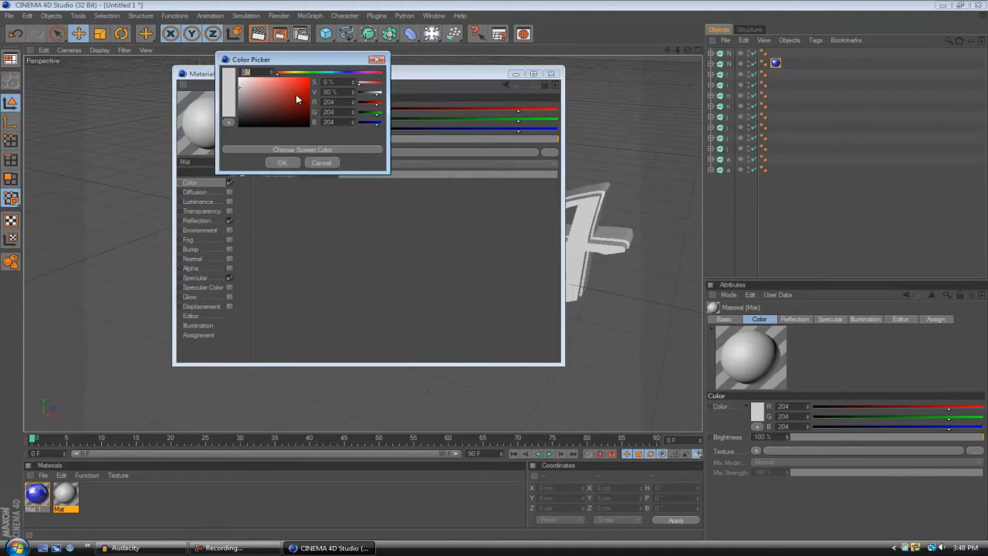
left_click(282, 163)
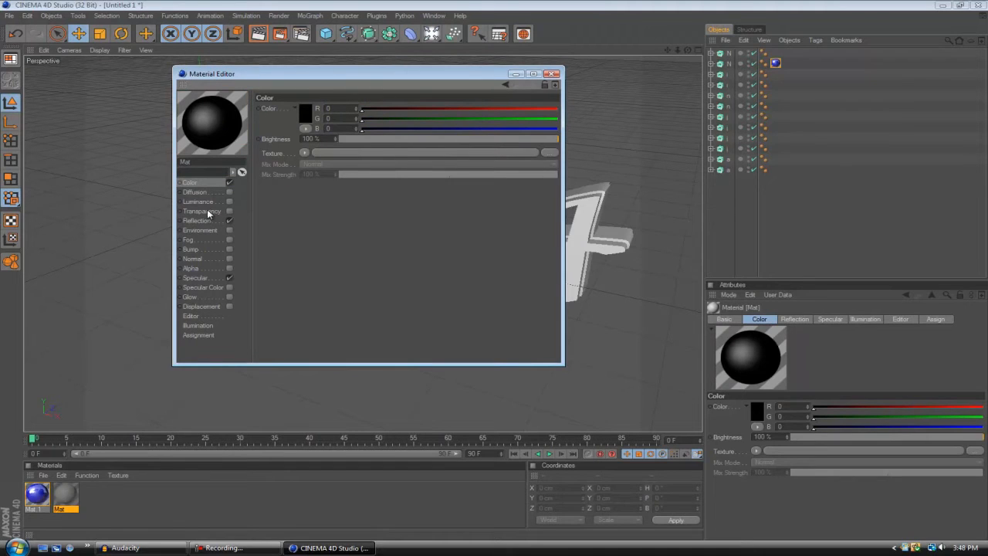
- Set the black material's reflection color to white and reduce its reflection brightness to slightly under 50%
left_click(199, 220)
left_click(307, 114)
left_click(233, 68)
left_click(282, 161)
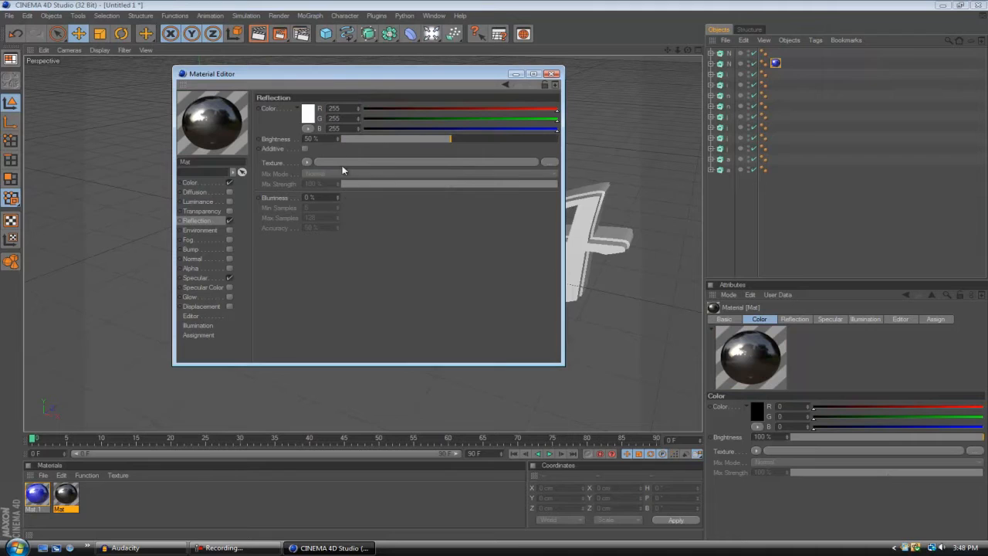
mouse_move(452, 138)
left_mouse_down()
mouse_move(440, 144)
mouse_move(464, 144)
mouse_move(444, 141)
left_mouse_up()
left_click(552, 74)
- Apply the black material to the rear copies of the N and first i, and the blue material to the front i
left_click_drag(75, 494, 275, 183)
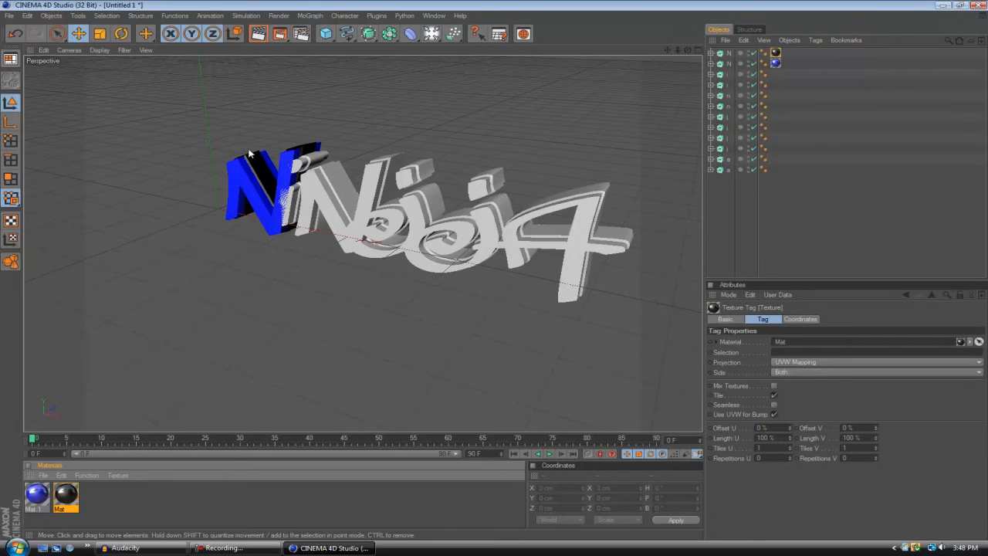
left_click_drag(41, 500, 287, 209)
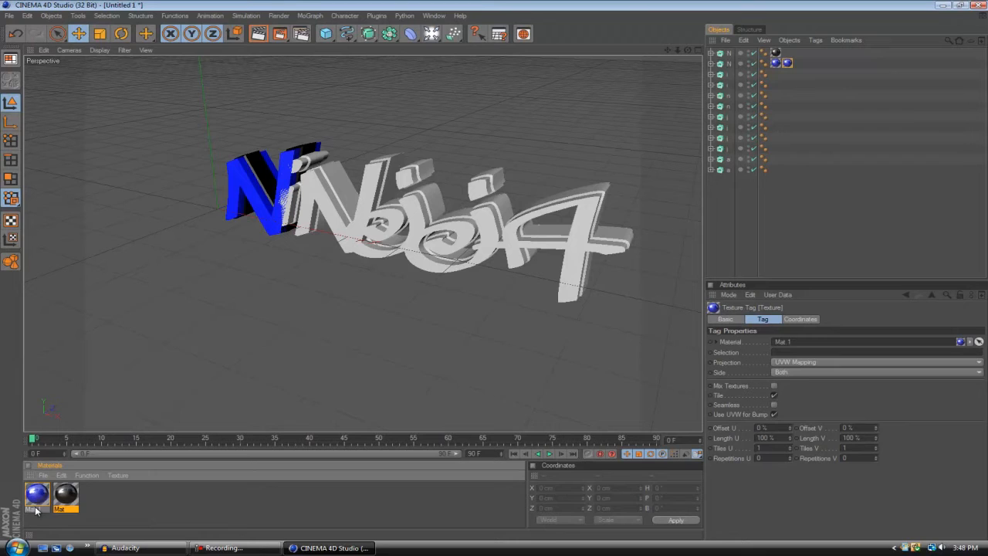
mouse_move(789, 64)
left_mouse_down()
mouse_move(780, 87)
mouse_move(776, 75)
mouse_move(776, 104)
mouse_move(775, 85)
left_mouse_up()
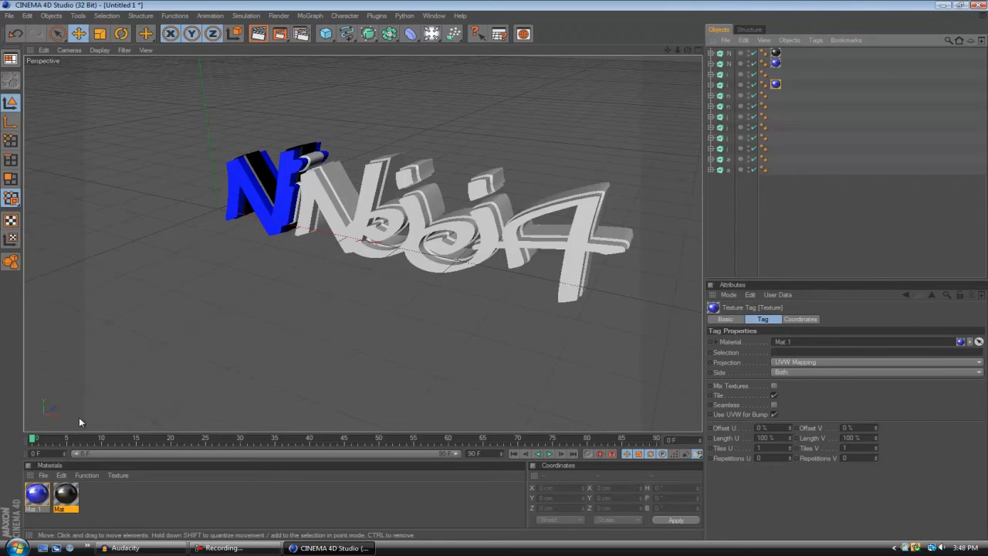
left_click_drag(65, 500, 309, 163)
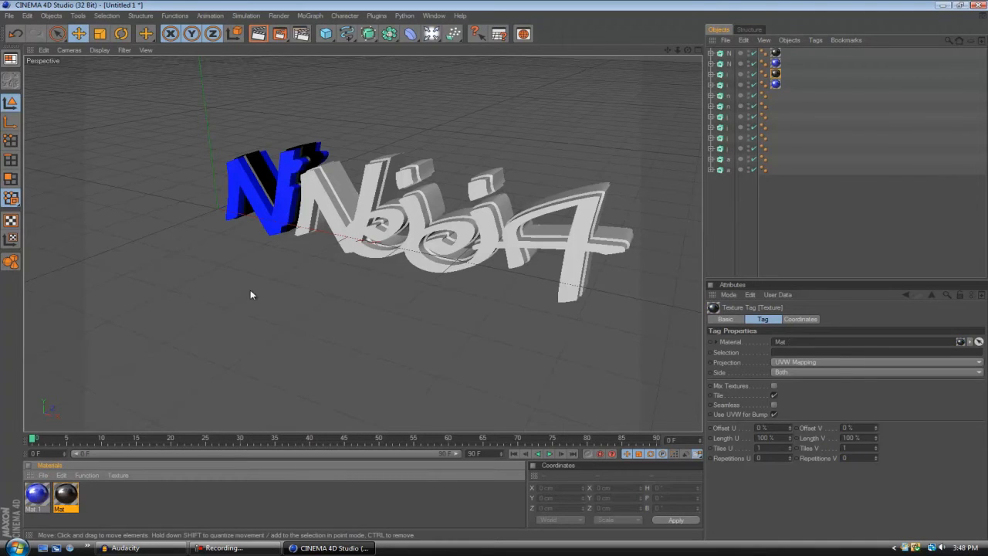
- Apply the black material to the rear copies of the remaining four letters
left_click_drag(76, 500, 340, 189)
left_click_drag(70, 500, 396, 208)
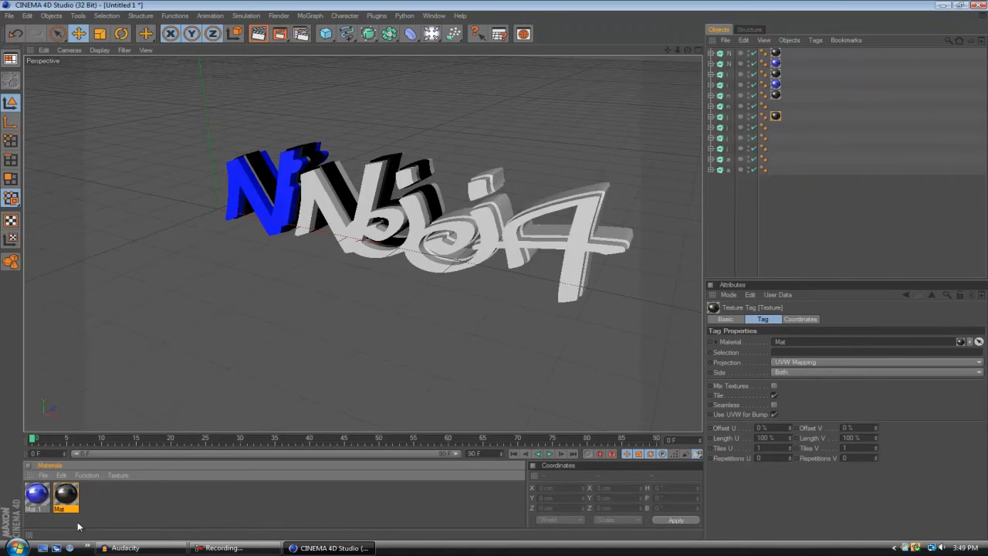
left_click_drag(81, 502, 509, 210)
left_click_drag(511, 296, 575, 200)
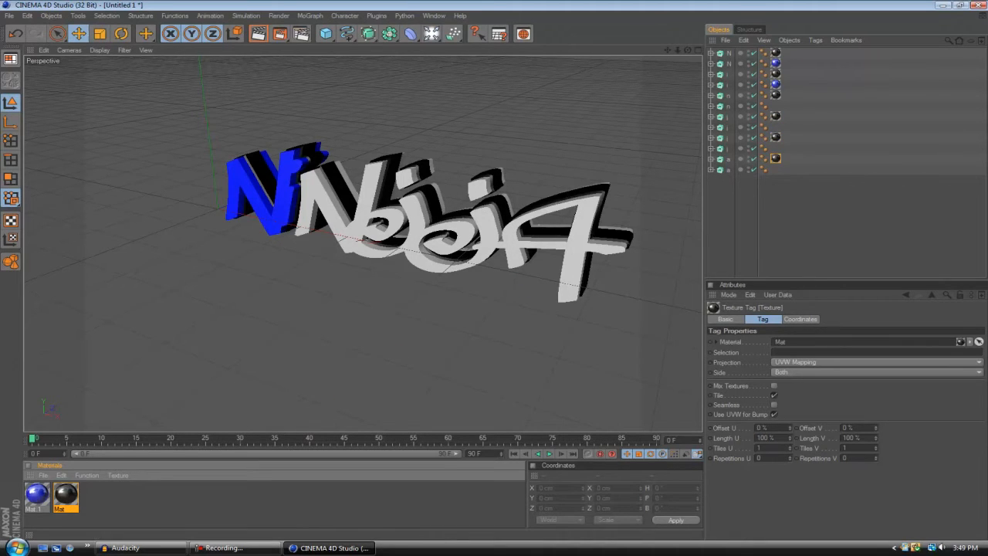
- Apply the blue material to the front copies of the remaining four letters
left_click_drag(39, 502, 330, 221)
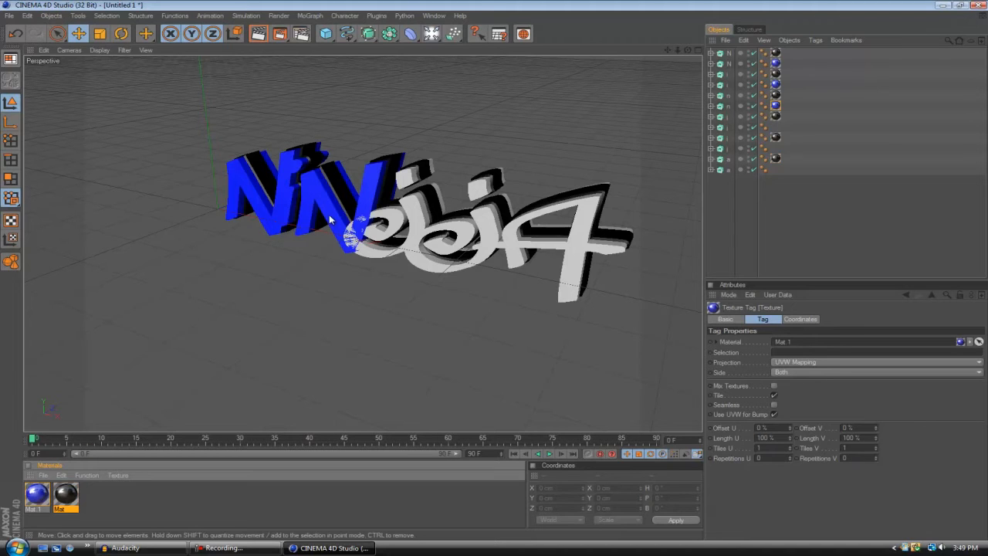
left_click_drag(39, 500, 421, 225)
left_click_drag(37, 500, 452, 250)
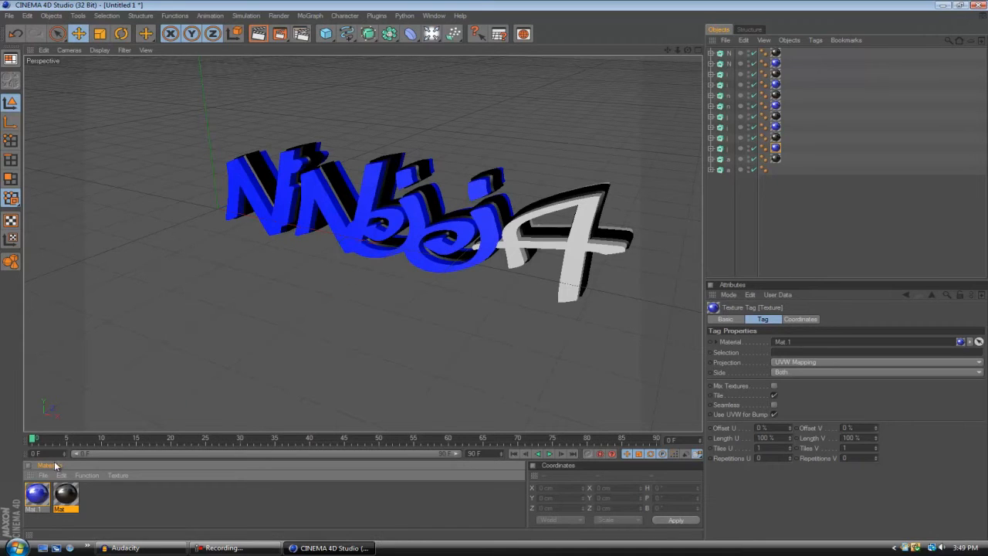
left_click_drag(42, 498, 590, 247)
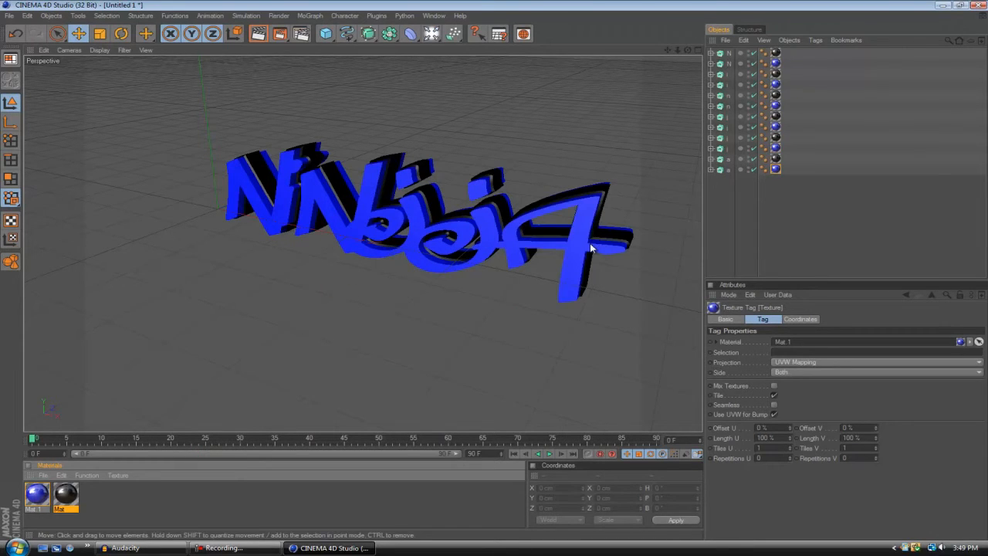
- Select both copies of the first N and move them together along X to about -38 cm
left_click(806, 528)
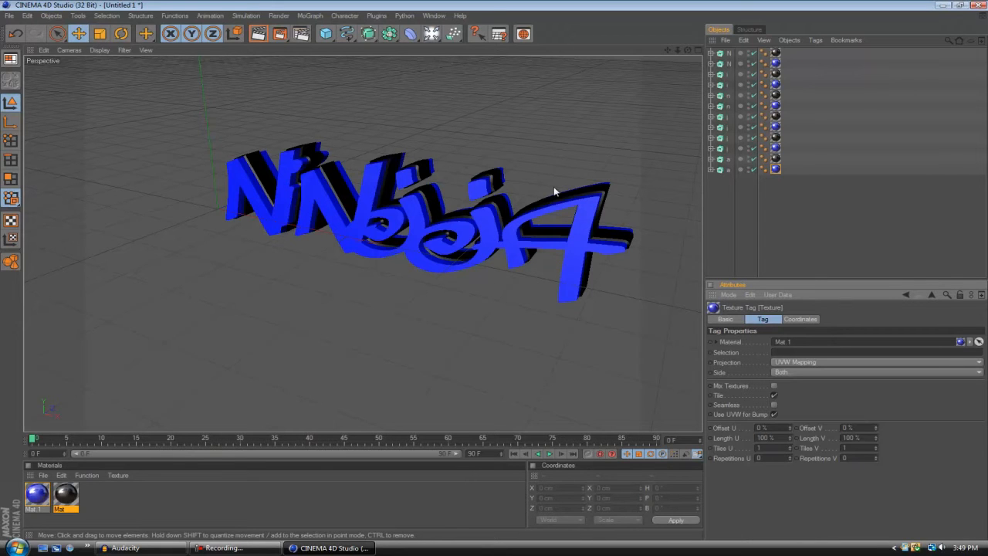
mouse_move(494, 274)
left_mouse_down("alt")
mouse_move(507, 288)
mouse_move(494, 274)
left_mouse_up("alt")
left_click(734, 54)
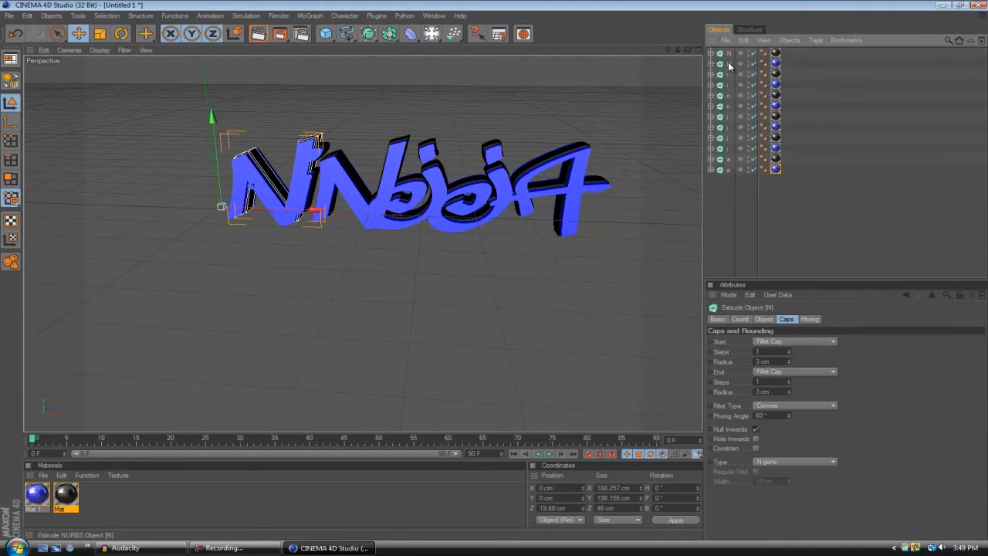
left_click(733, 65, "ctrl")
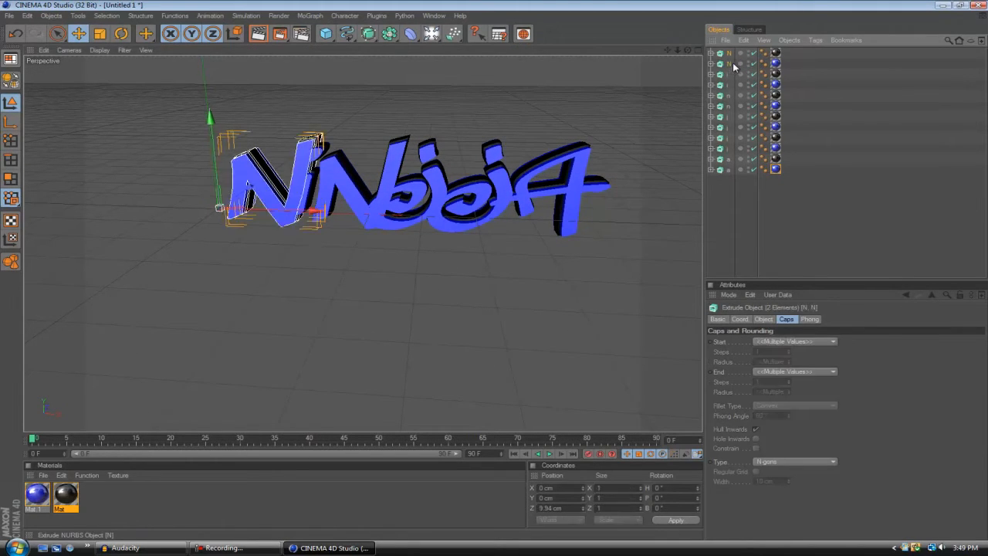
mouse_move(308, 210)
left_mouse_down()
mouse_move(494, 274)
mouse_move(290, 210)
left_mouse_up()
- Rotate both copies of the first N together to a heading of about 16.7° and a pitch of about 12.9°
left_click(121, 34)
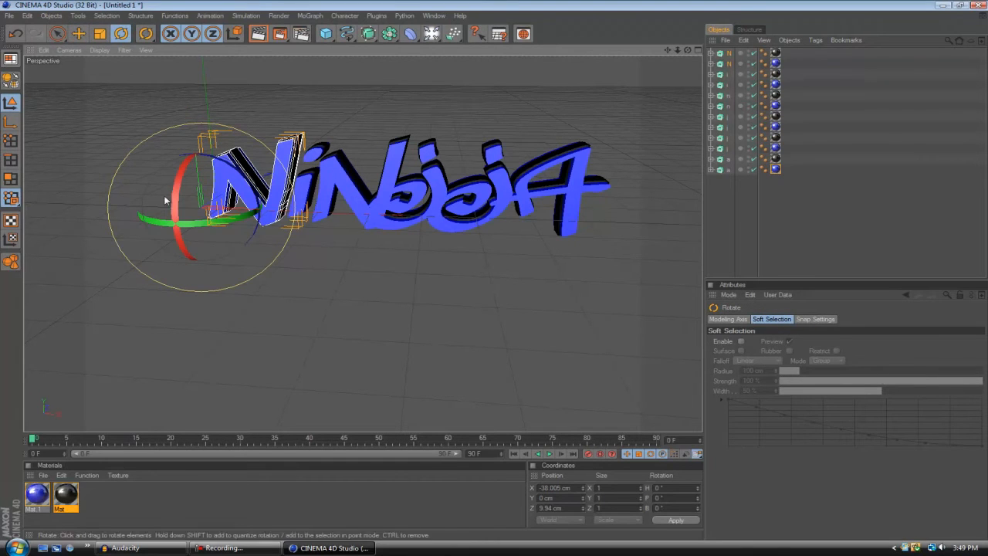
mouse_move(193, 228)
left_mouse_down()
mouse_move(220, 225)
mouse_move(211, 222)
left_mouse_up()
mouse_move(194, 188)
left_mouse_down()
mouse_move(195, 218)
mouse_move(195, 206)
left_mouse_up()
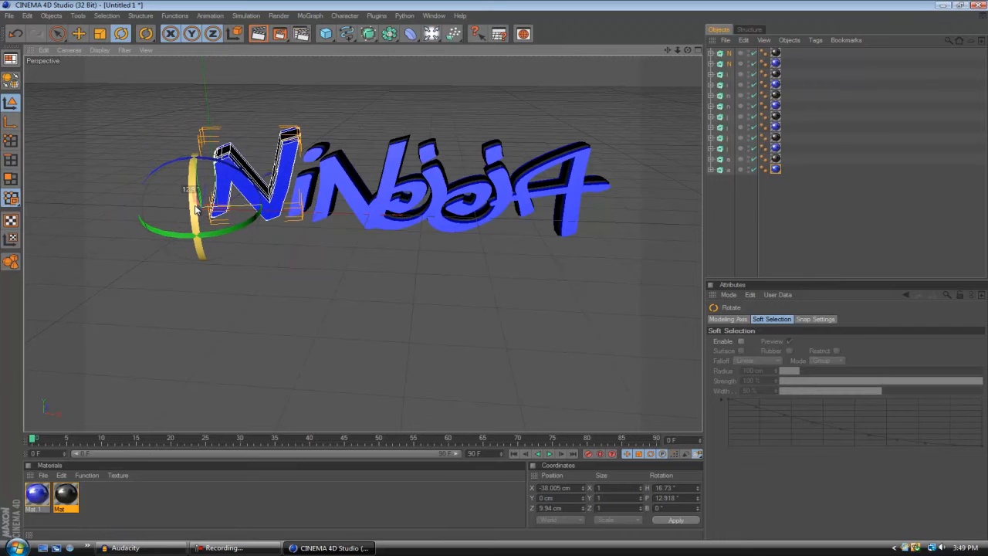
left_click(778, 229)
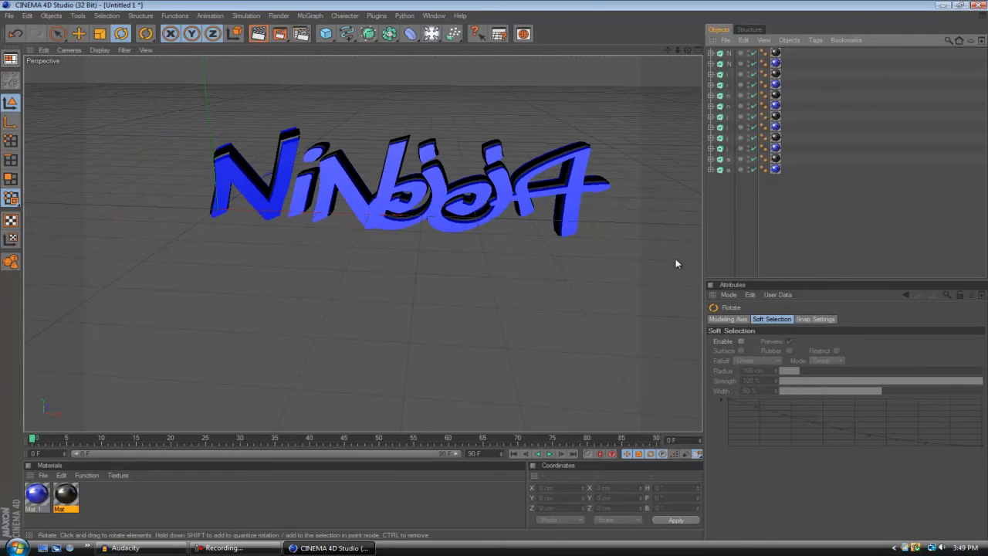
- Select both copies of the i and rotate them together to a heading of about 352°
left_click_drag(685, 52, 494, 270)
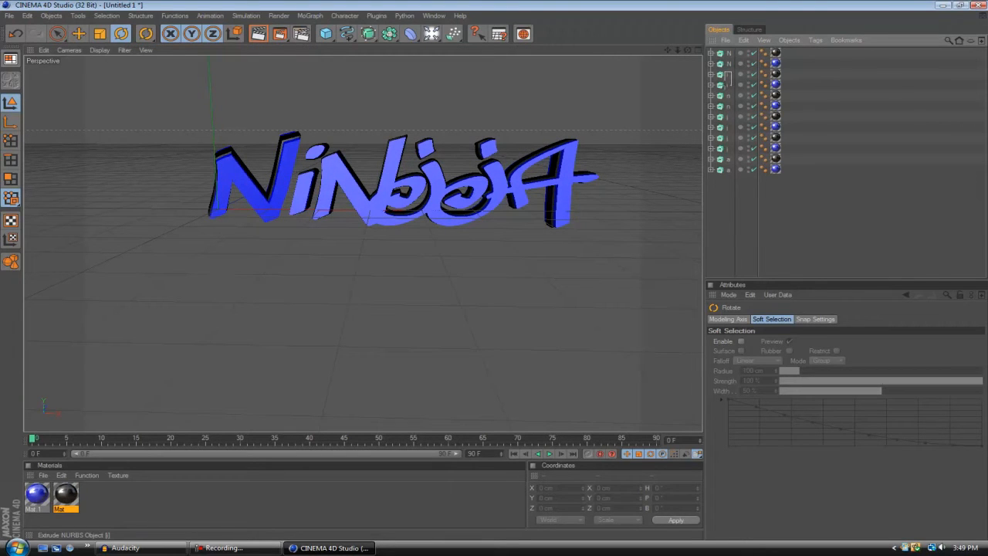
left_click_drag(723, 87, 724, 88)
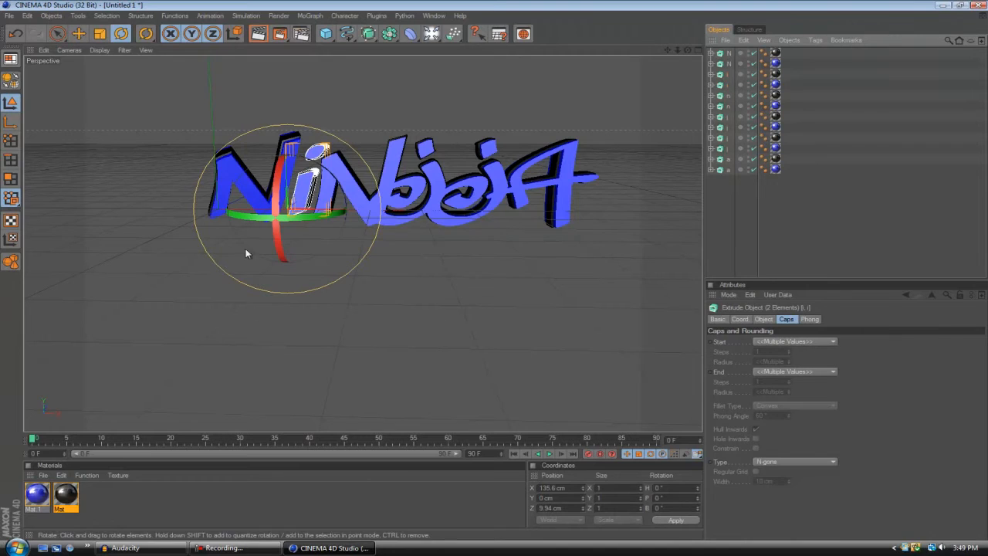
left_click_drag(319, 216, 307, 219)
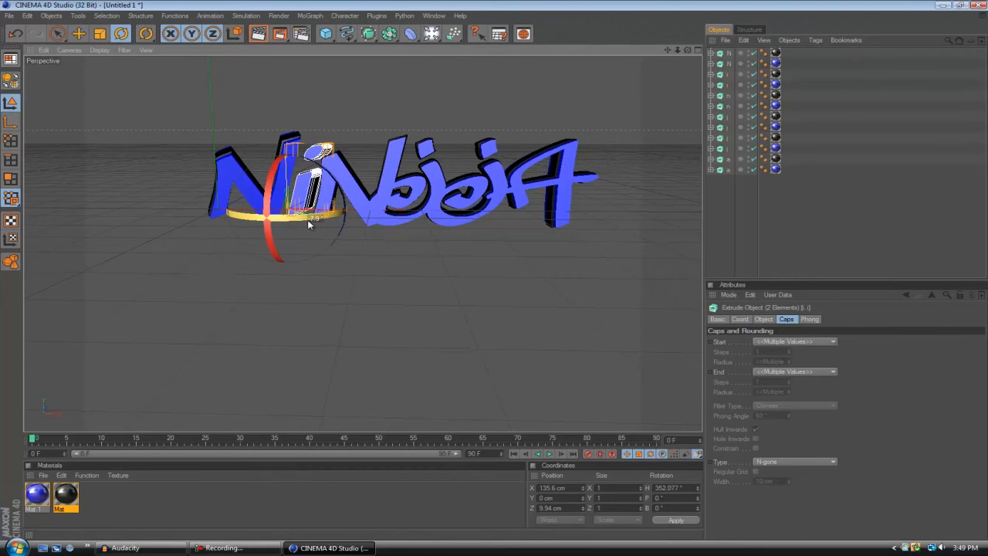
left_click(809, 210)
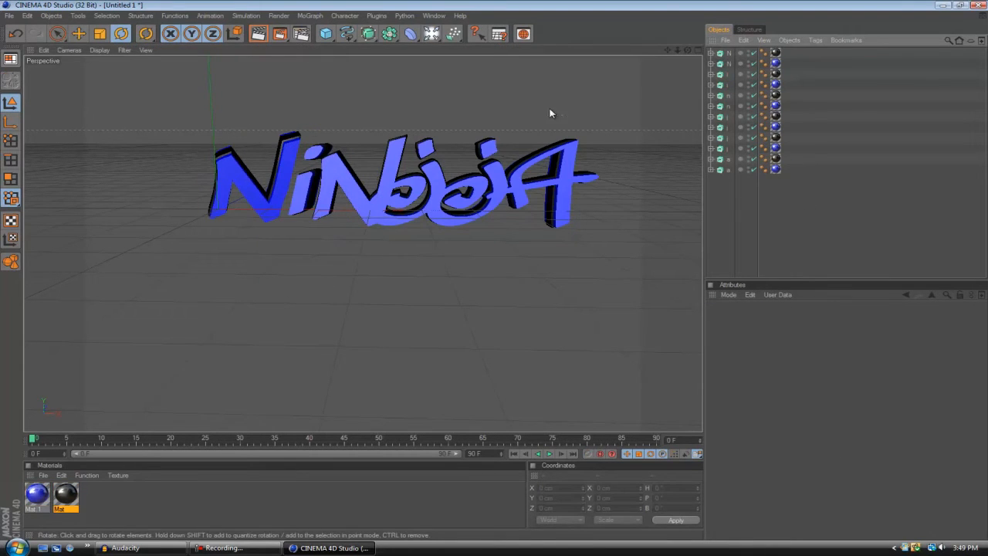
- Select both copies of the final A and move them together along X to about 660 cm
left_click(731, 95)
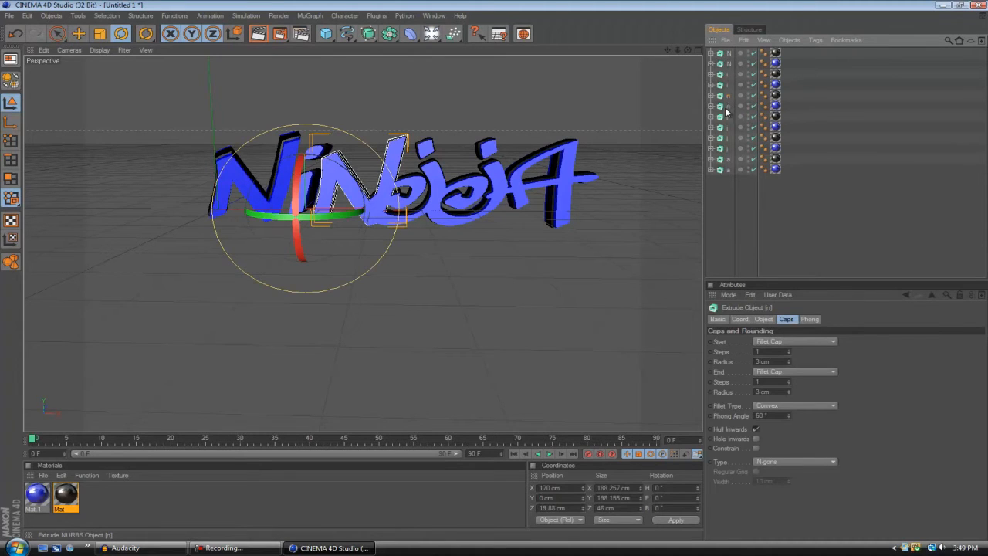
left_click(730, 160)
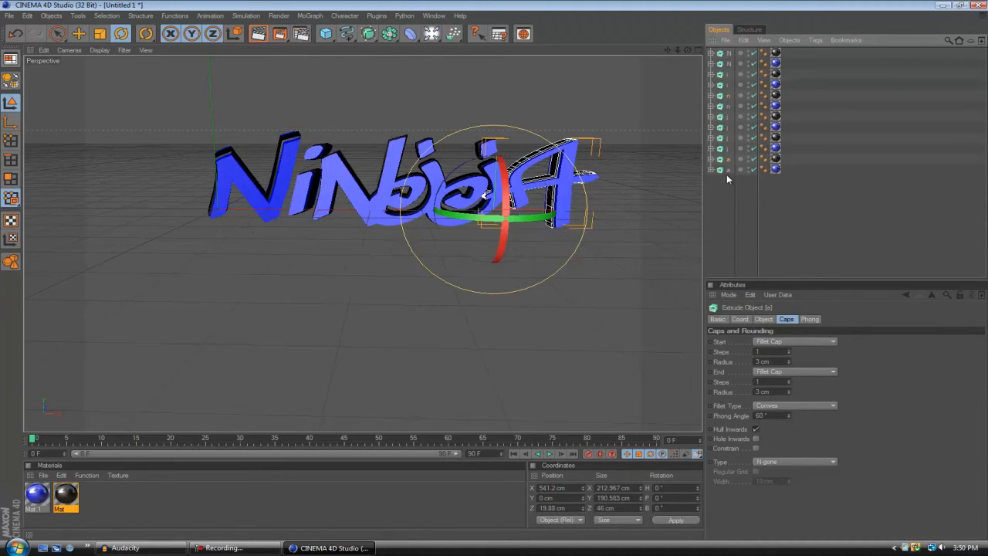
left_click(729, 169, "shift")
left_click(78, 33)
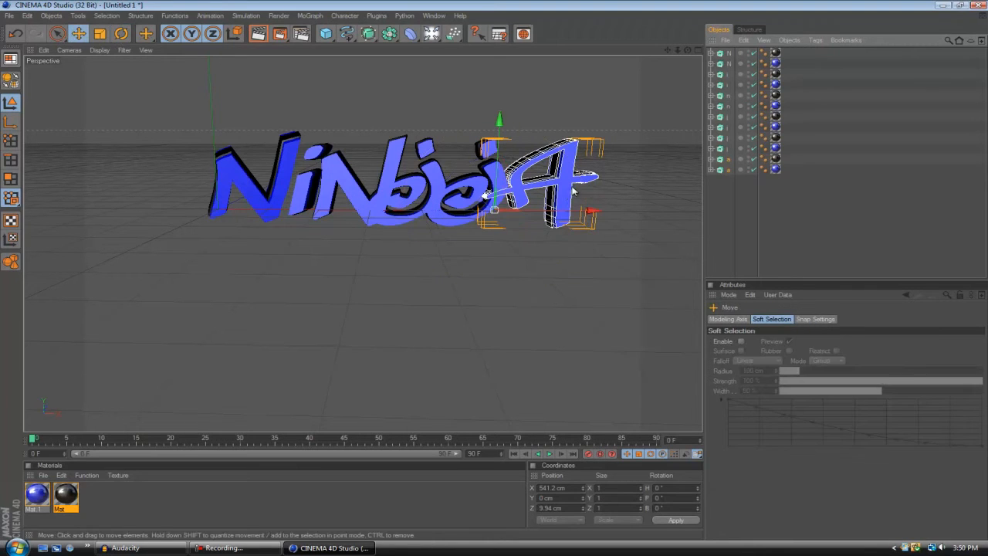
left_click_drag(494, 273, 485, 275)
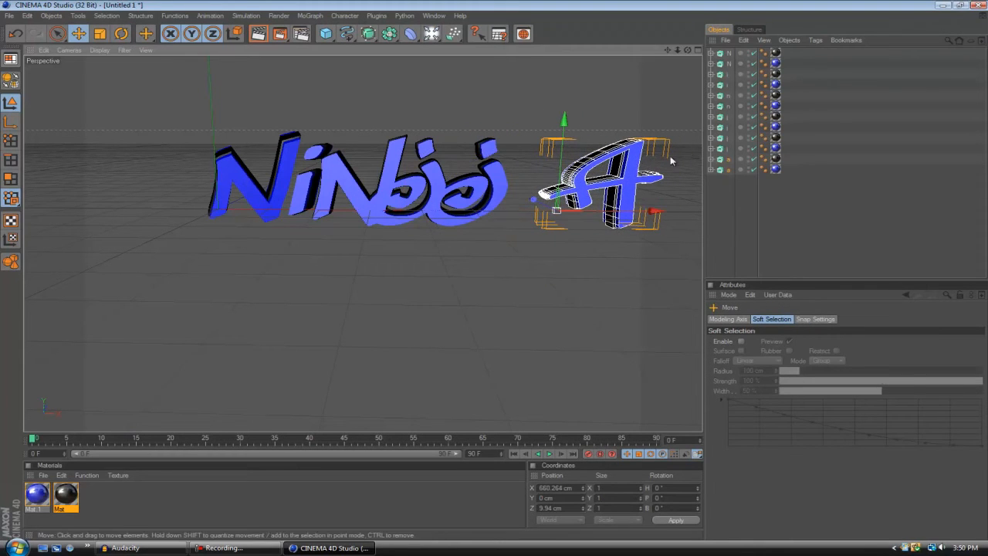
- Move both copies of the second j along X toward the A, and both copies of the first j to about X 352 cm
left_click(729, 138)
left_click(728, 148, "shift")
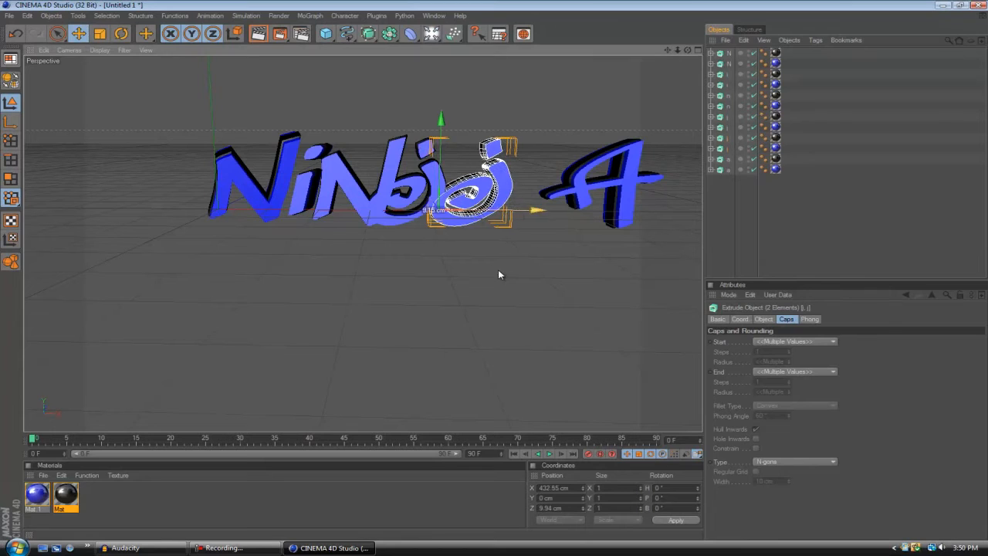
left_click_drag(499, 273, 496, 273)
left_click(728, 116)
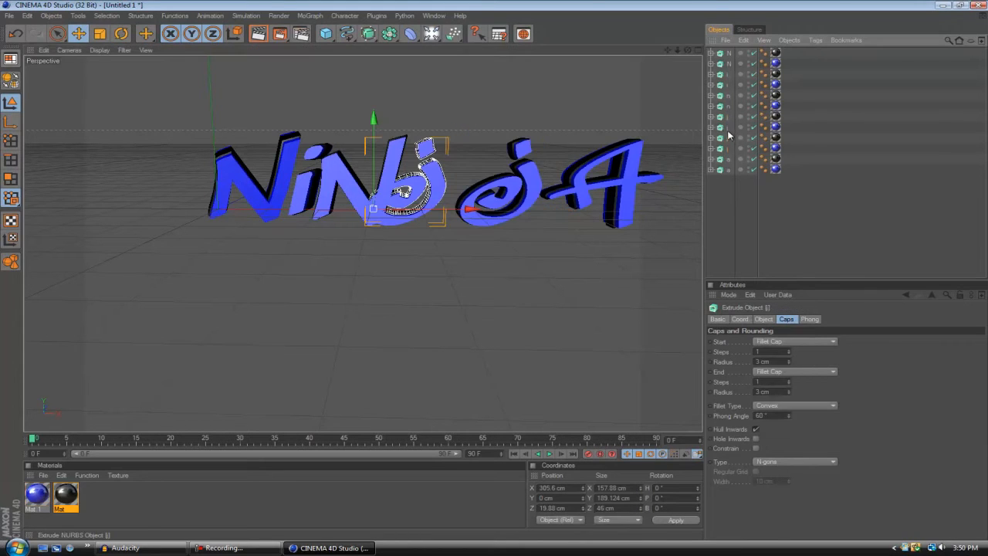
left_click(727, 128, "shift")
left_click_drag(497, 274, 493, 273)
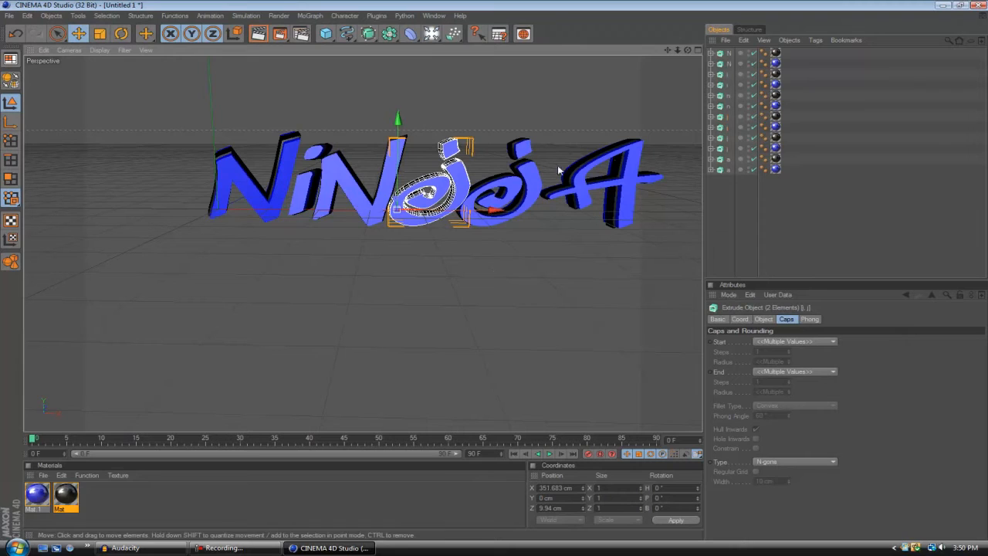
- Select both copies of the second N and rotate them together to a heading of about 14° and a pitch of about 10°
left_click(727, 105)
left_click(729, 95, "shift")
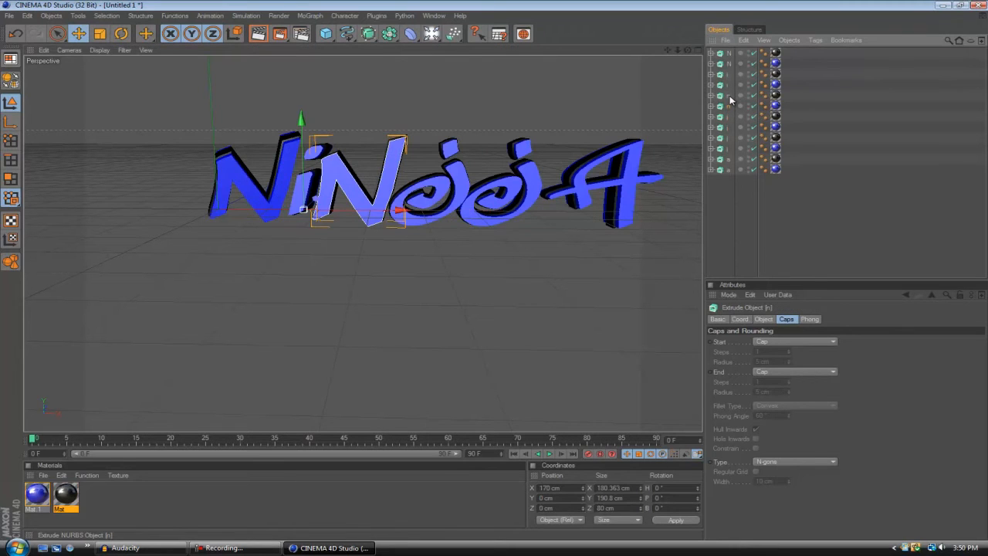
left_click(778, 243)
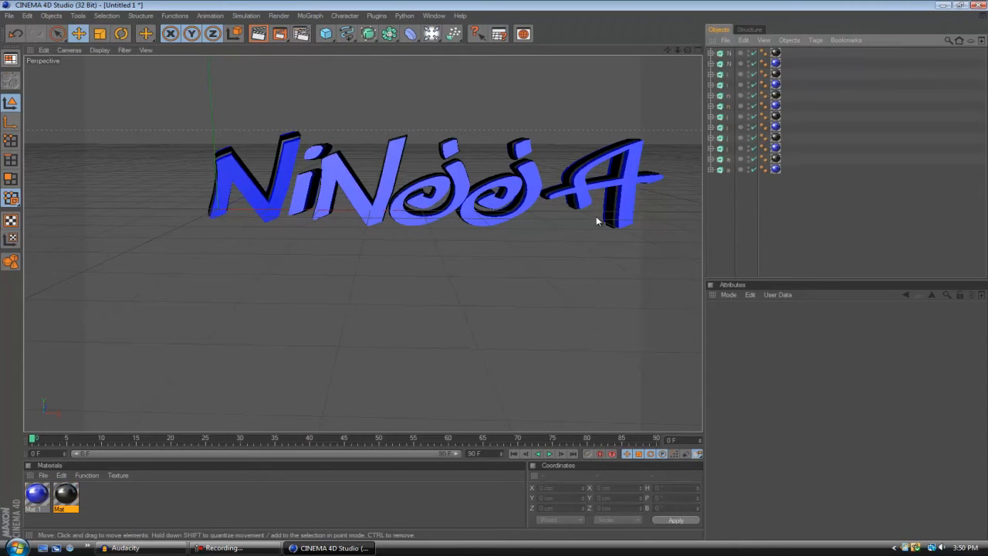
left_click(729, 95)
left_click(729, 107, "shift")
left_click(730, 107)
left_click(728, 95, "shift")
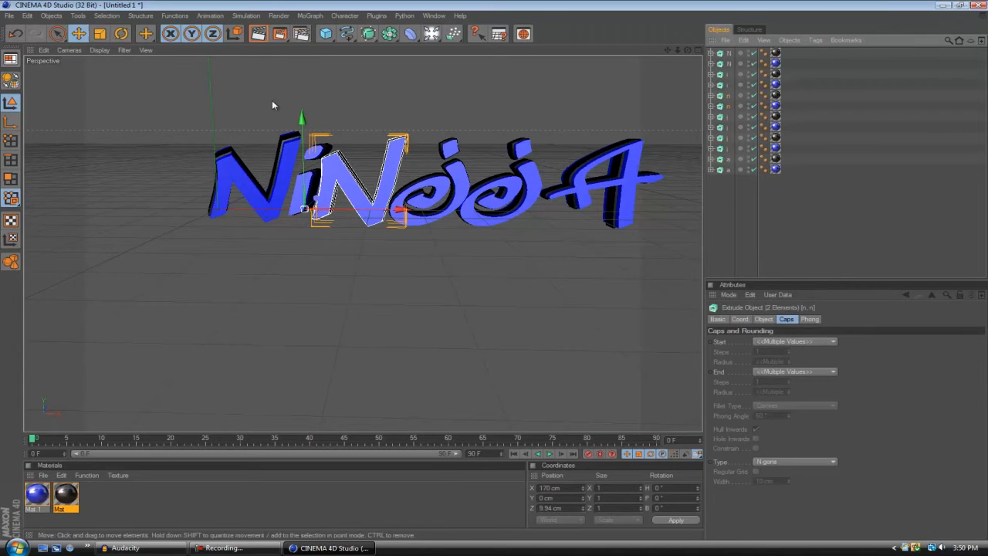
key("r")
left_click_drag(336, 219, 315, 219)
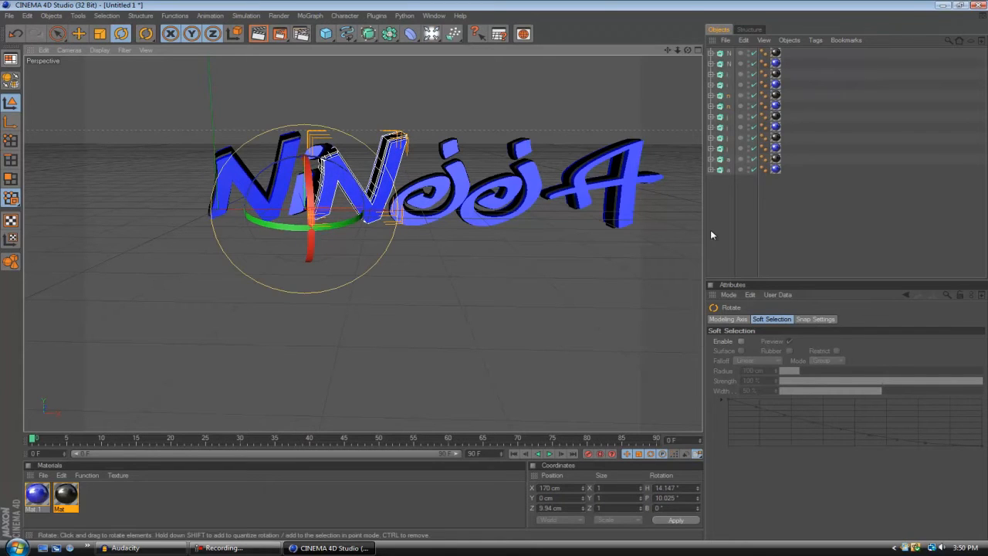
left_click(734, 225)
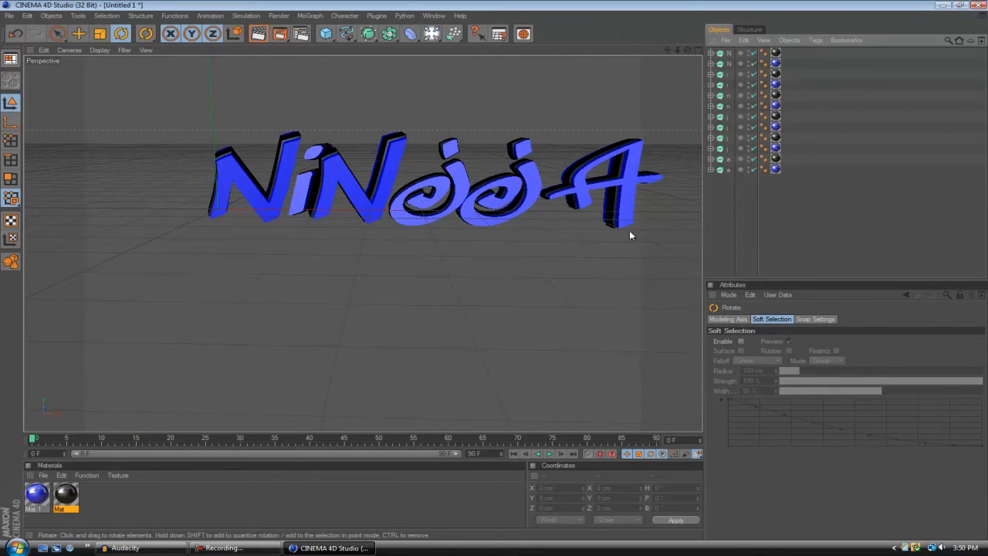
- Select both copies of the first j and rotate their heading slightly together
left_click(725, 117)
left_click(726, 126, "shift")
left_click(776, 176)
left_click(725, 117)
left_click(727, 127, "shift")
left_click_drag(430, 222, 386, 214)
left_click(730, 234)
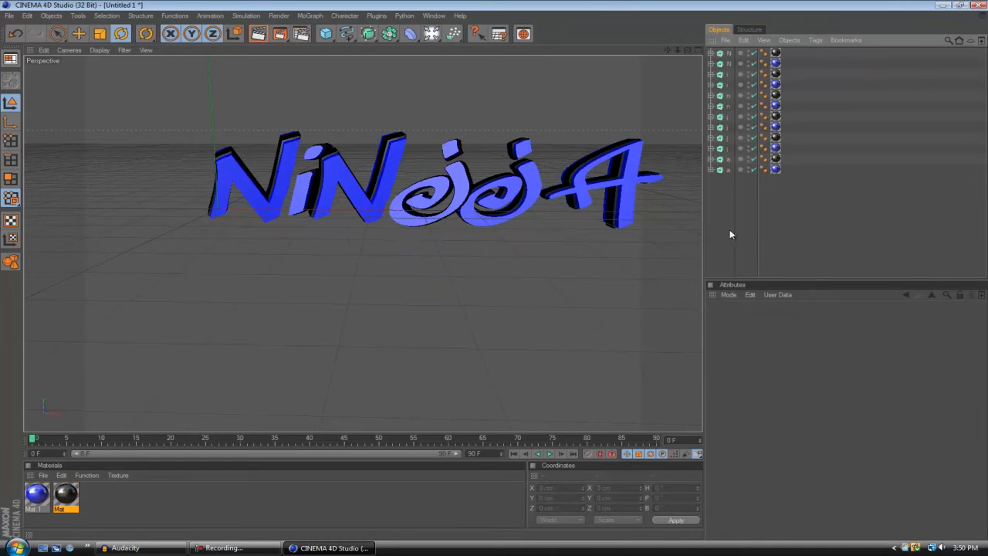
- Rotate both copies of the second j together to a heading of about 11° and a pitch of about 10°
left_click(729, 146)
mouse_move(501, 231)
left_mouse_down()
mouse_move(522, 223)
mouse_move(488, 224)
left_mouse_up()
left_click(788, 249)
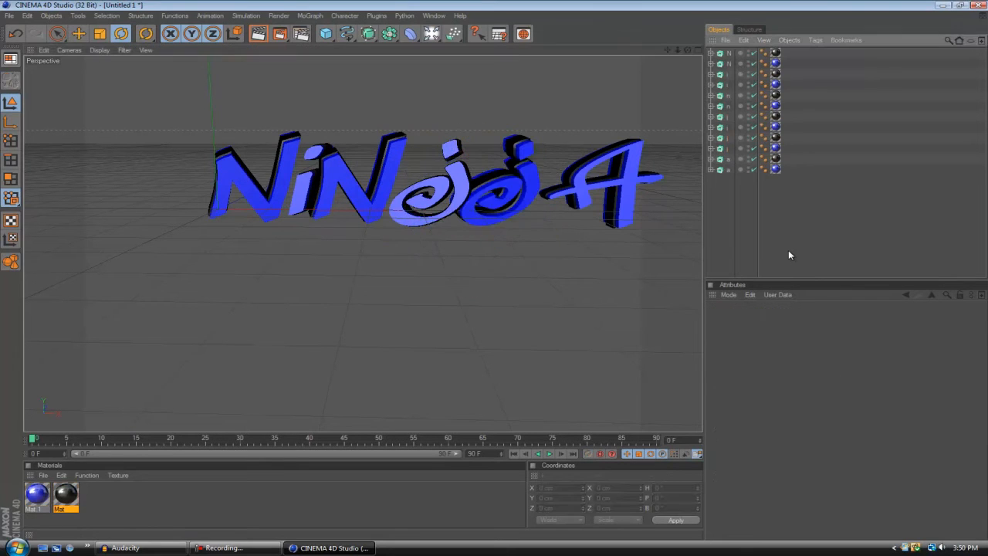
- Move both copies of the second j slightly along X toward the A, away from the first j
left_click(79, 33)
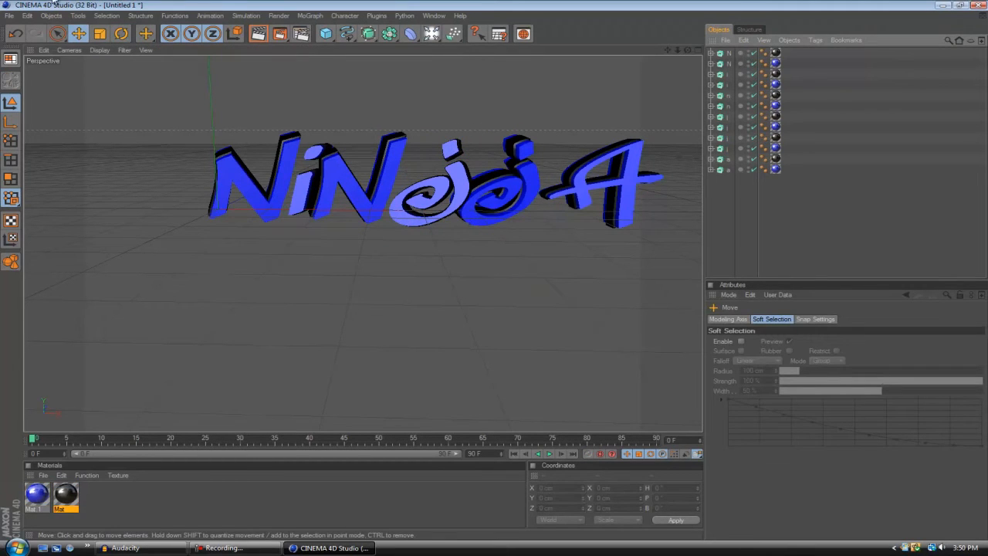
left_click(729, 126)
left_click(726, 137, "shift")
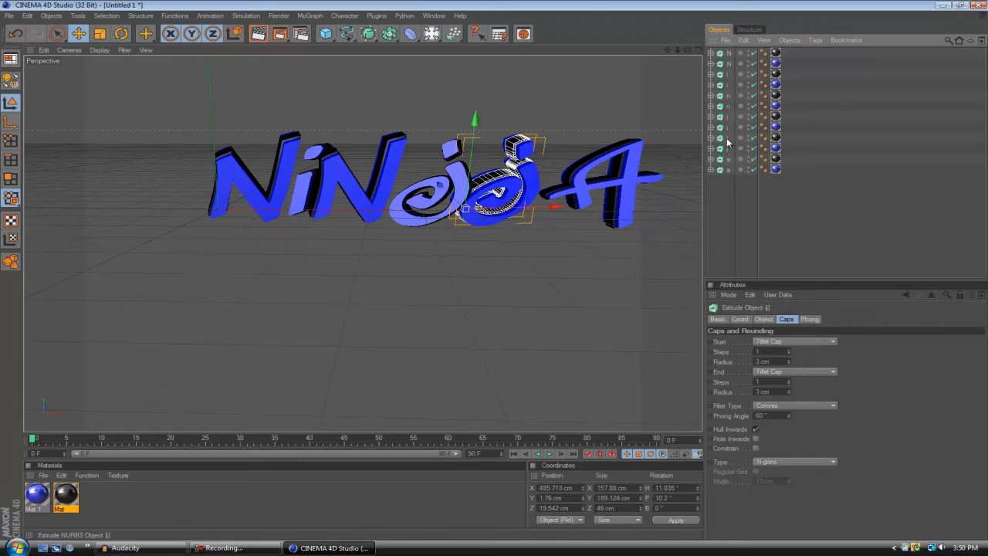
left_click_drag(467, 271, 494, 273)
left_click(797, 213)
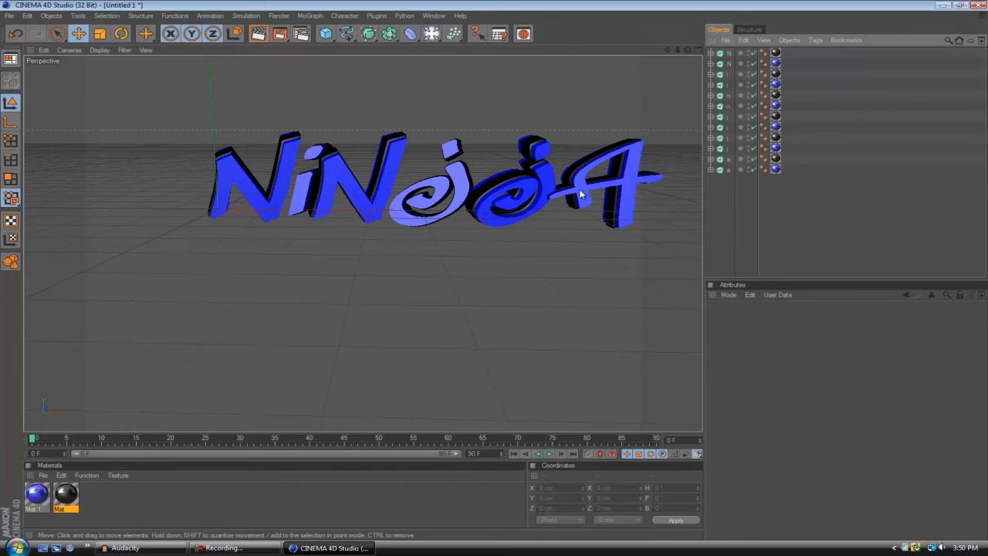
- Select both copies of the A and rotate them together to a heading of about 337° and a pitch of about -3°
left_click(727, 168)
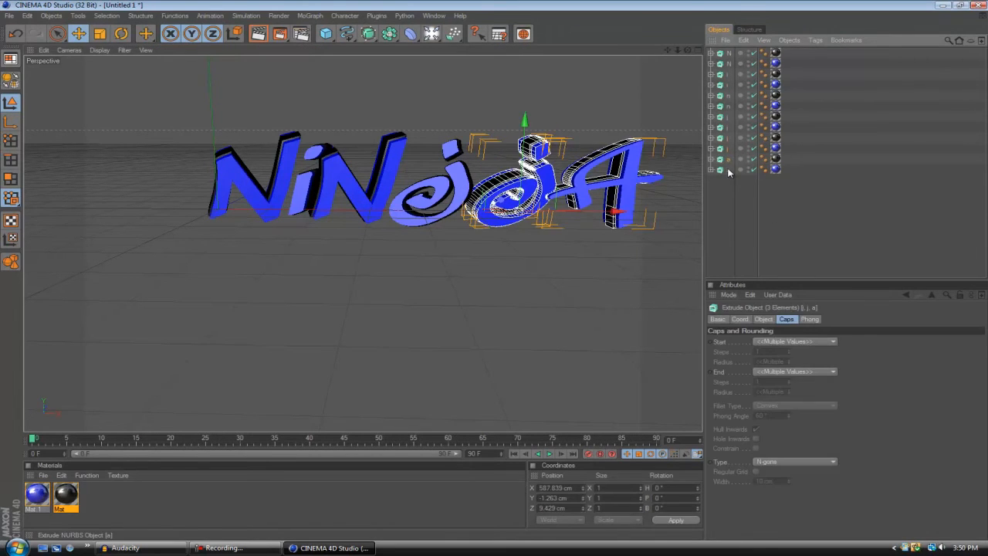
left_click(747, 200)
left_click(728, 169)
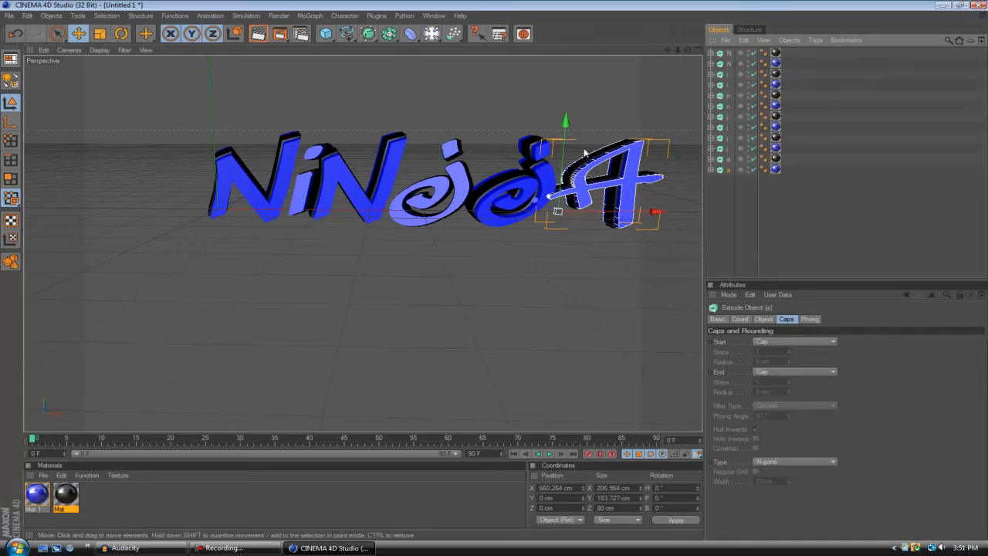
left_click(728, 159, "ctrl")
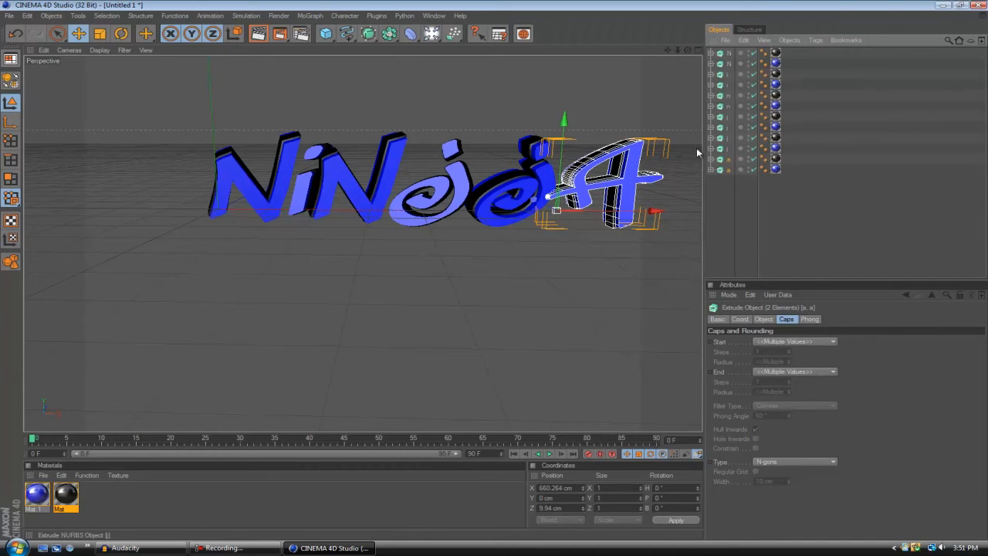
left_click(121, 35)
mouse_move(571, 223)
left_mouse_down()
mouse_move(591, 224)
mouse_move(543, 230)
mouse_move(552, 225)
left_mouse_up()
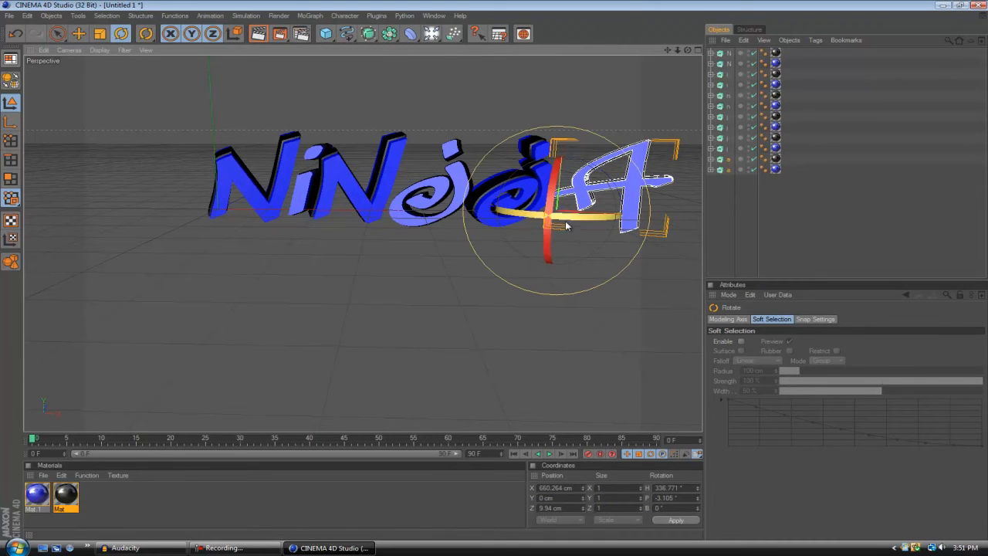
left_click(709, 245)
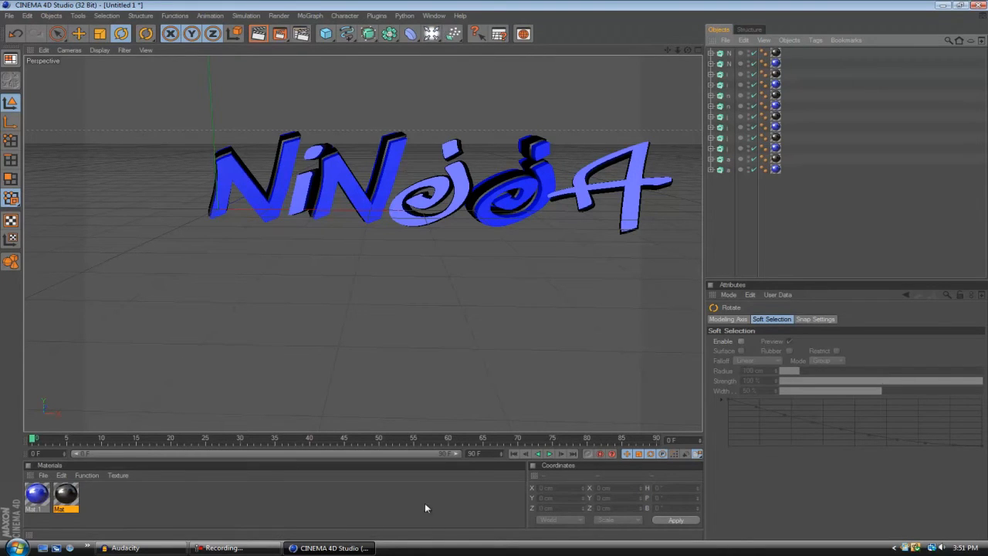
left_click(265, 548)
left_click(265, 548)
- Add an omni light and move it above and in front of the text, to about X 412, Y 196, Z -137 cm
left_click(431, 34)
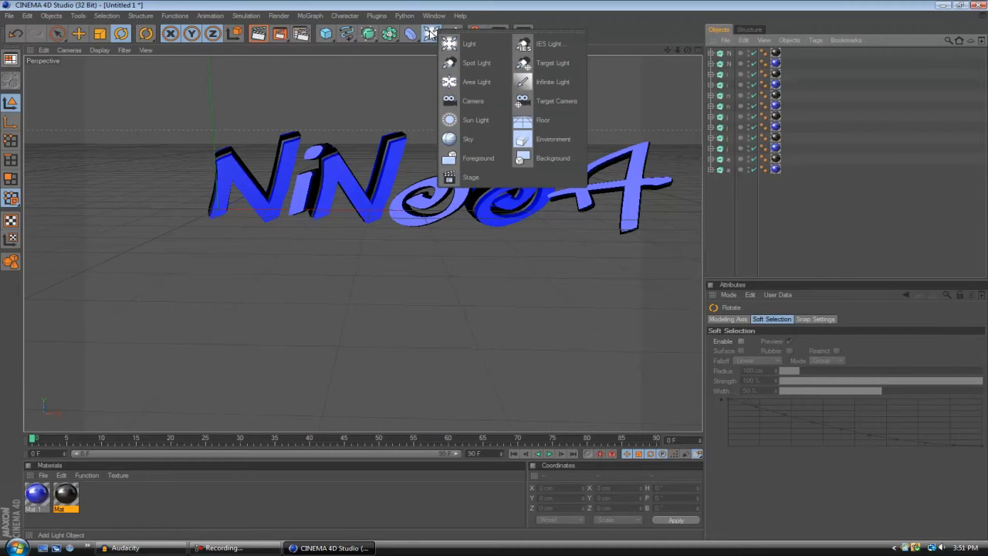
left_click(465, 44)
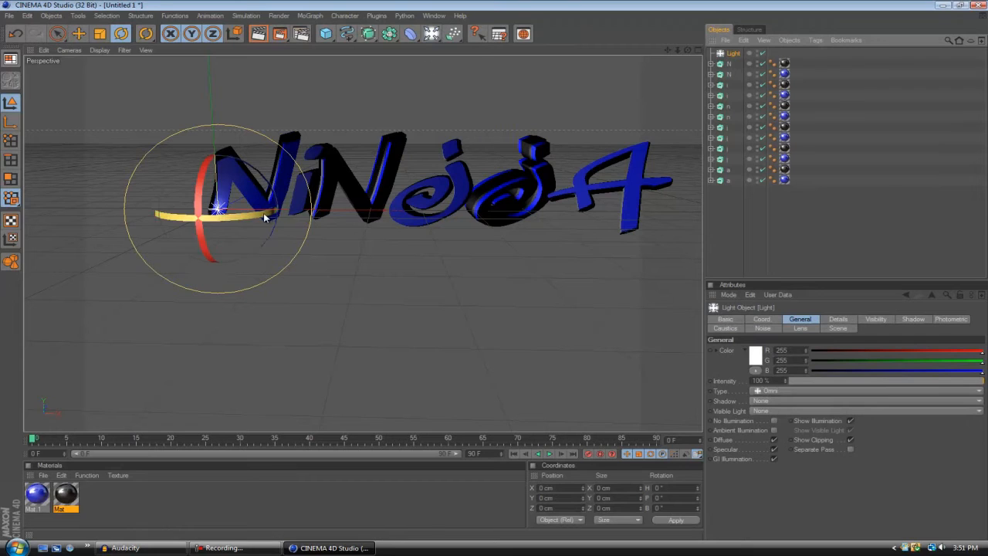
left_click(78, 34)
left_click_drag(287, 210, 495, 270)
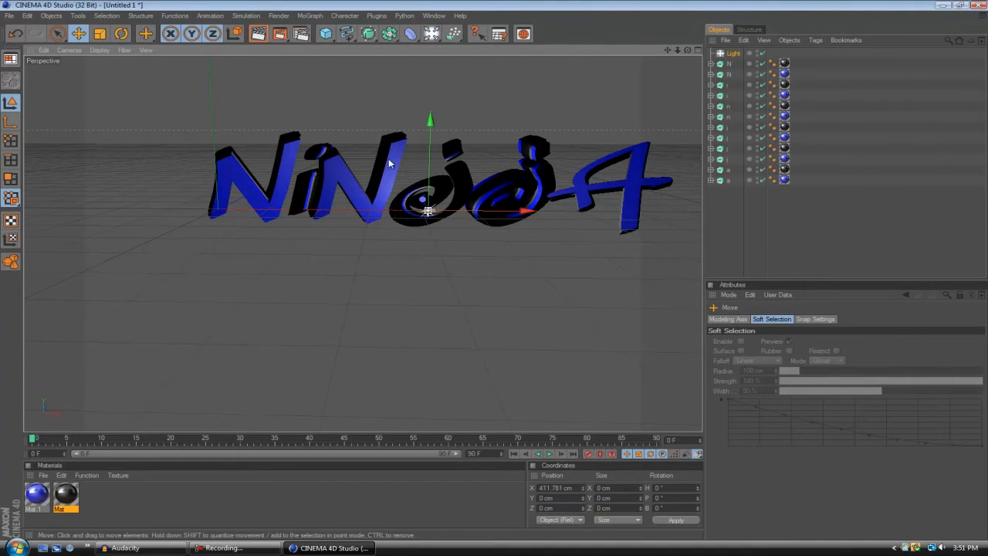
left_click_drag(423, 200, 502, 287)
left_click_drag(437, 170, 495, 274)
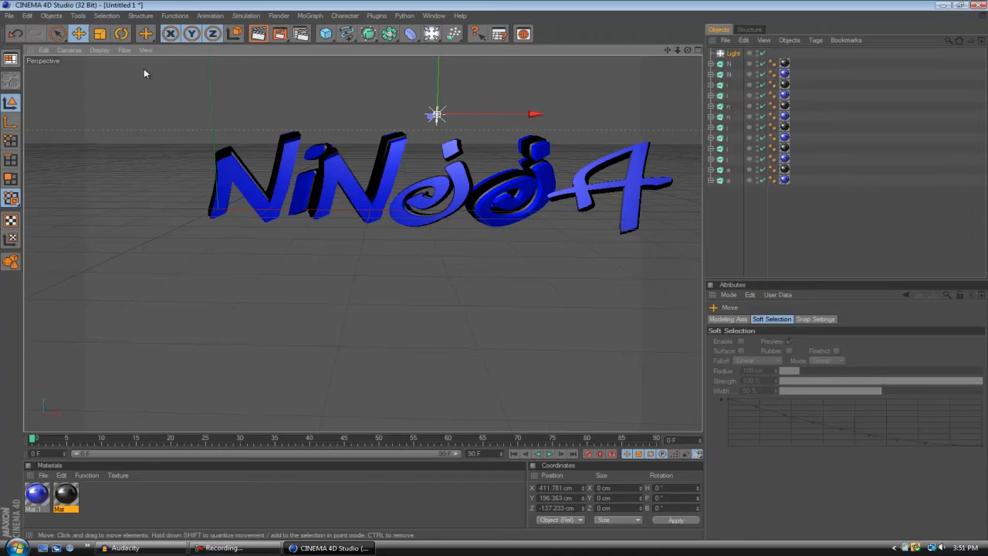
- Rotate the light to a pitch of about 2.7° and deselect it
left_click(122, 33)
left_click_drag(441, 100, 443, 127)
left_click(759, 247)
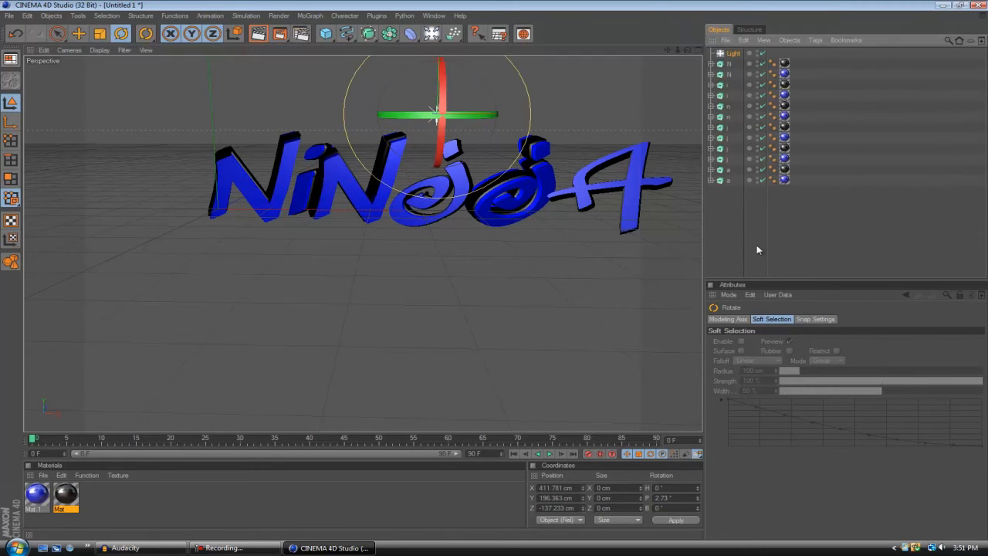
left_click(80, 34)
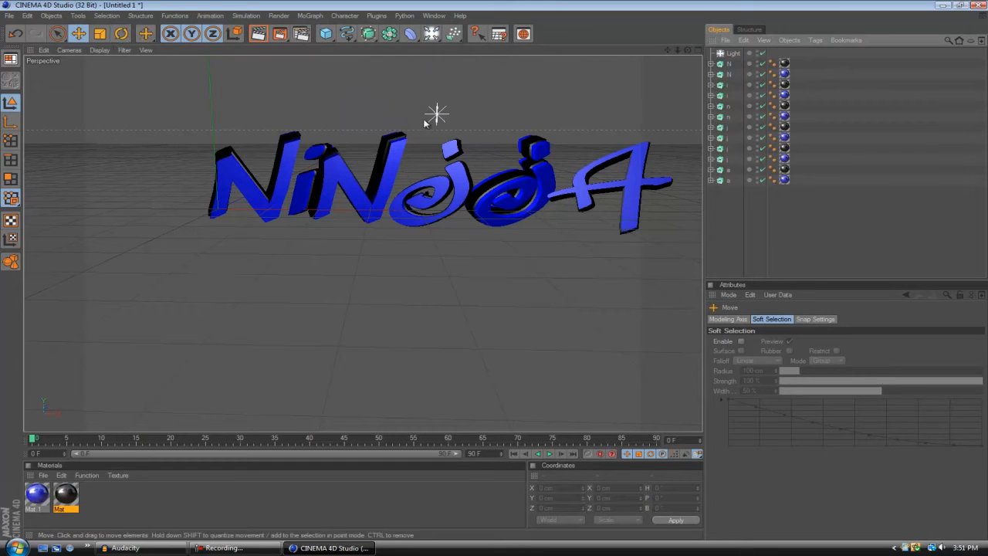
- Move the light farther in front of the text, to about Y 193, Z -210 cm, and deselect it
left_click(437, 114)
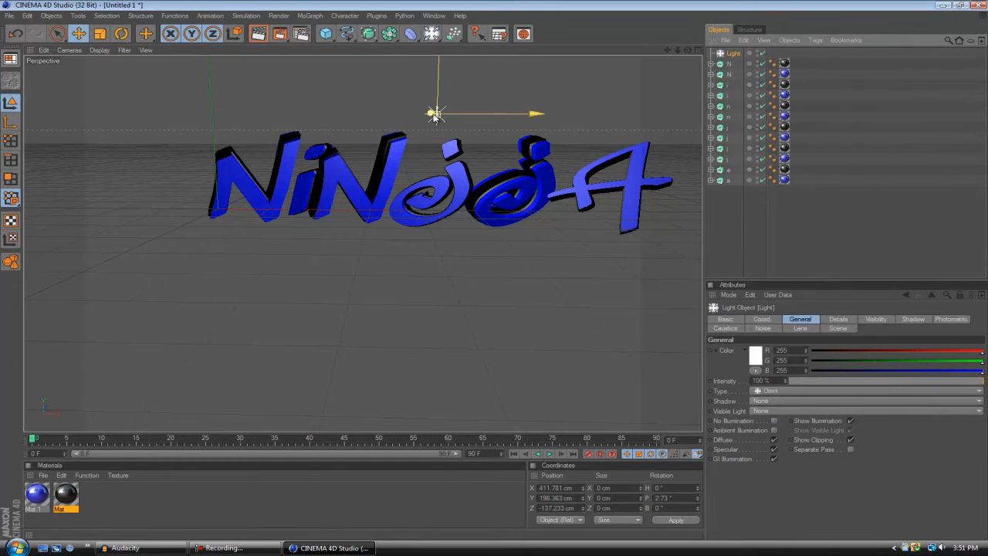
mouse_move(496, 275)
left_mouse_down()
mouse_move(523, 287)
mouse_move(484, 273)
mouse_move(493, 269)
left_mouse_up()
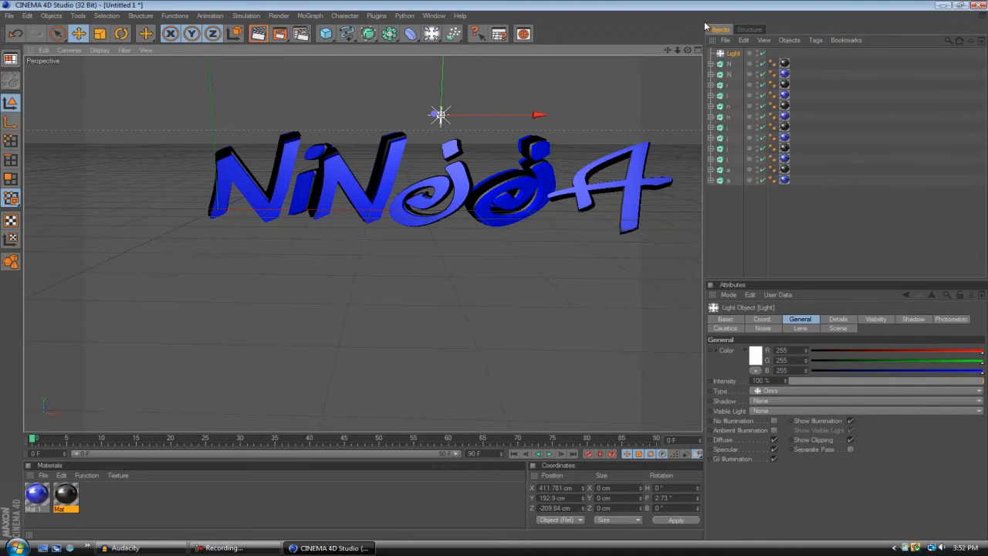
left_click(794, 252)
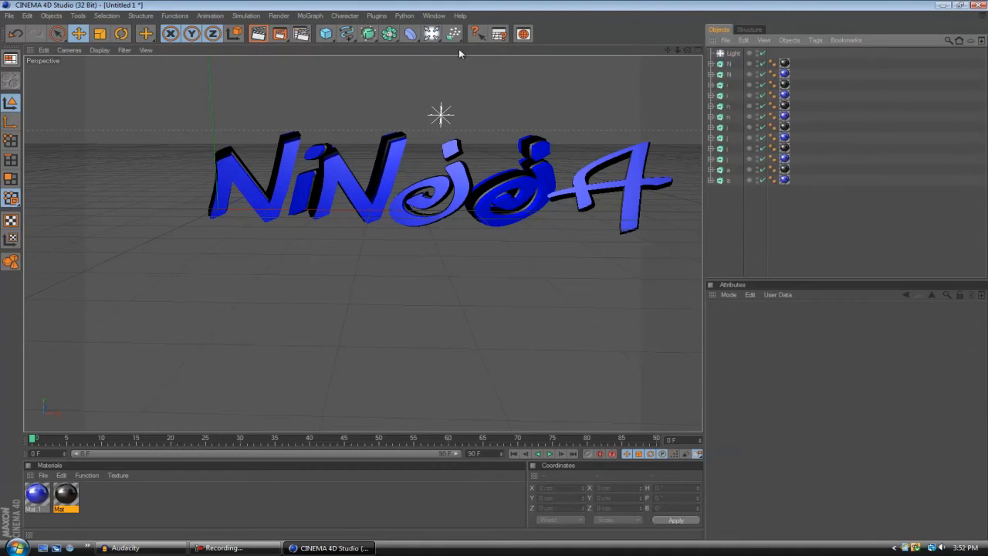
- Render a preview of the lit text in the perspective view
left_click_drag(687, 50, 499, 275)
left_click_drag(668, 51, 492, 269)
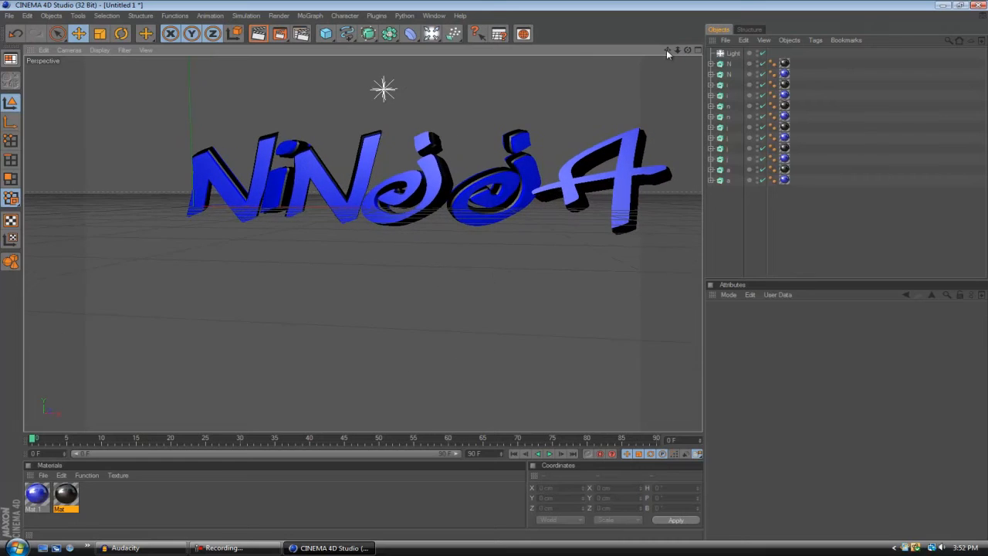
left_click(257, 34)
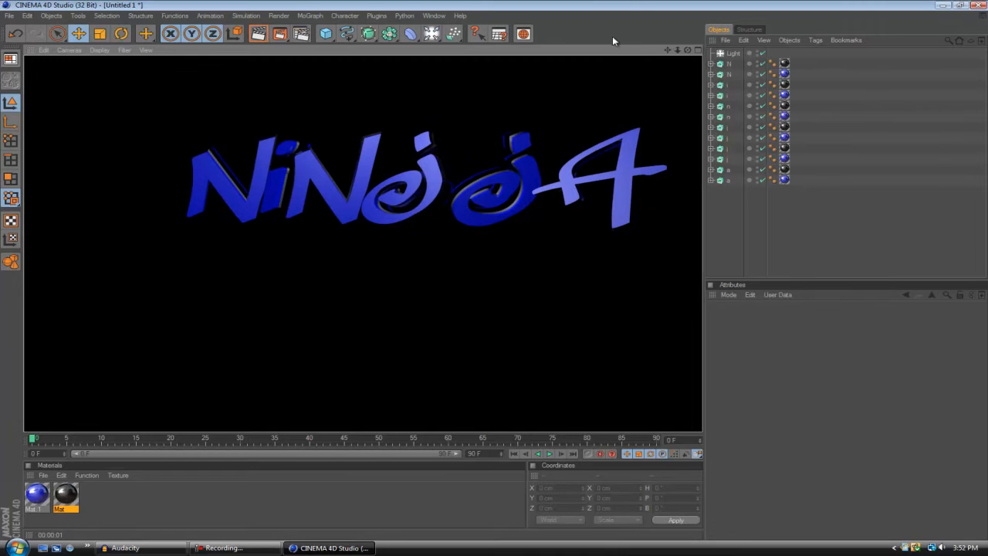
- Open the render output settings and set the image size to 1280 by 720 pixels
left_click(300, 35)
left_click(121, 38)
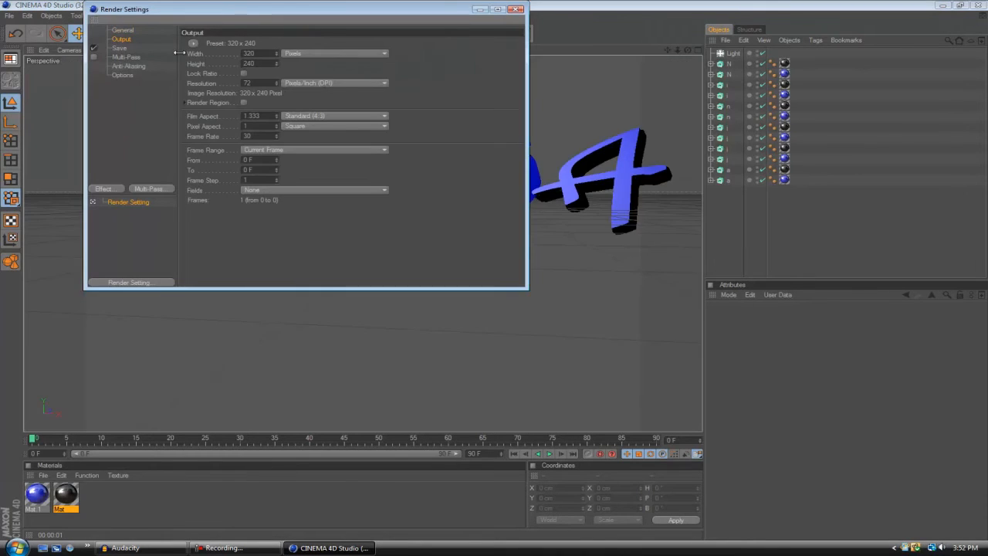
type("1280")
key("Tab")
type("720")
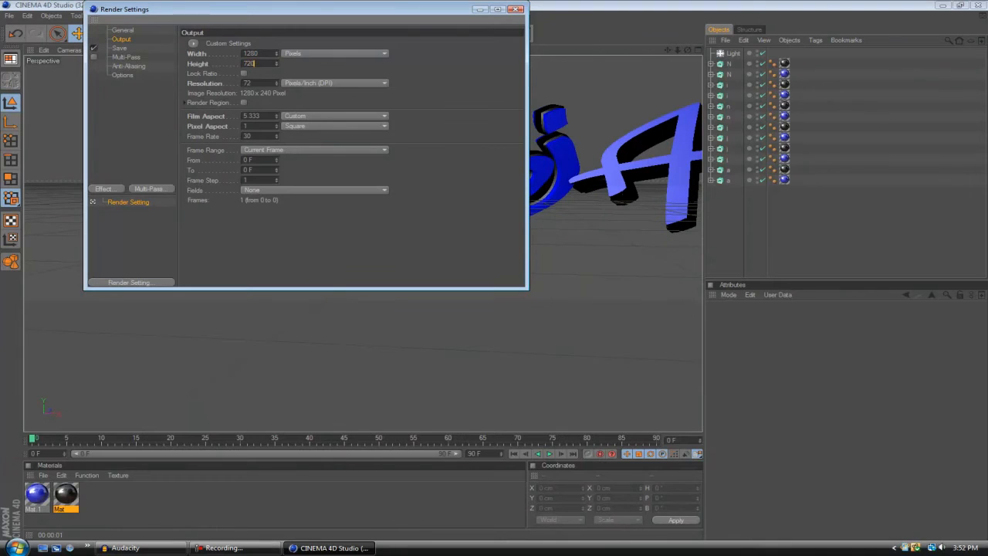
key("Return")
- Apply the HDTV 1080 29.97 film/video preset to the render output
left_click(192, 43)
mouse_move(216, 84)
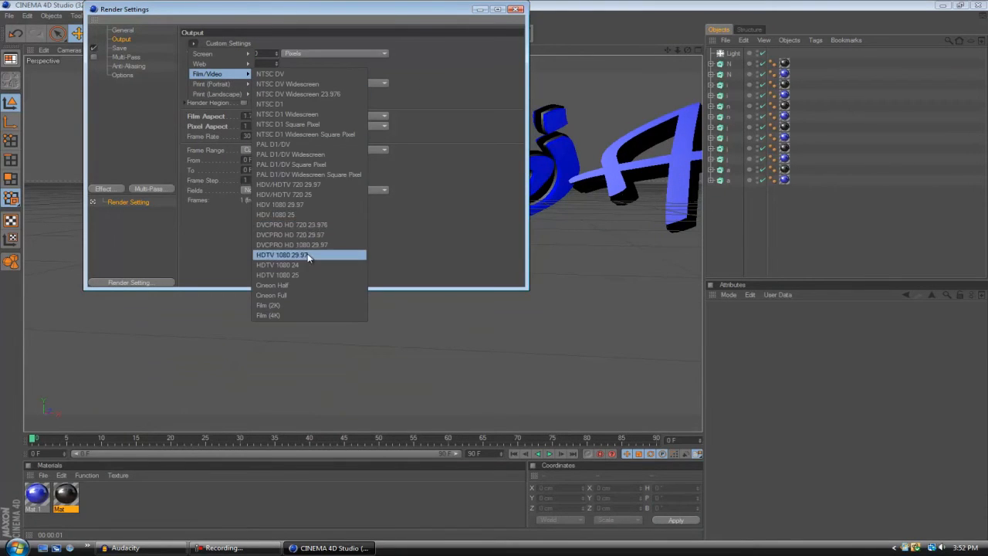
left_click(307, 259)
left_click(192, 43)
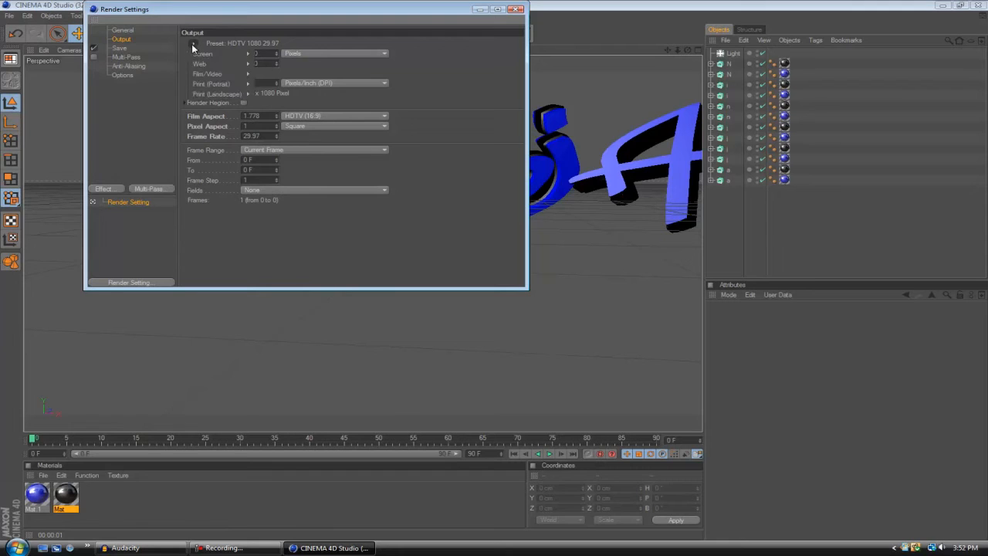
mouse_move(210, 78)
left_click(487, 105)
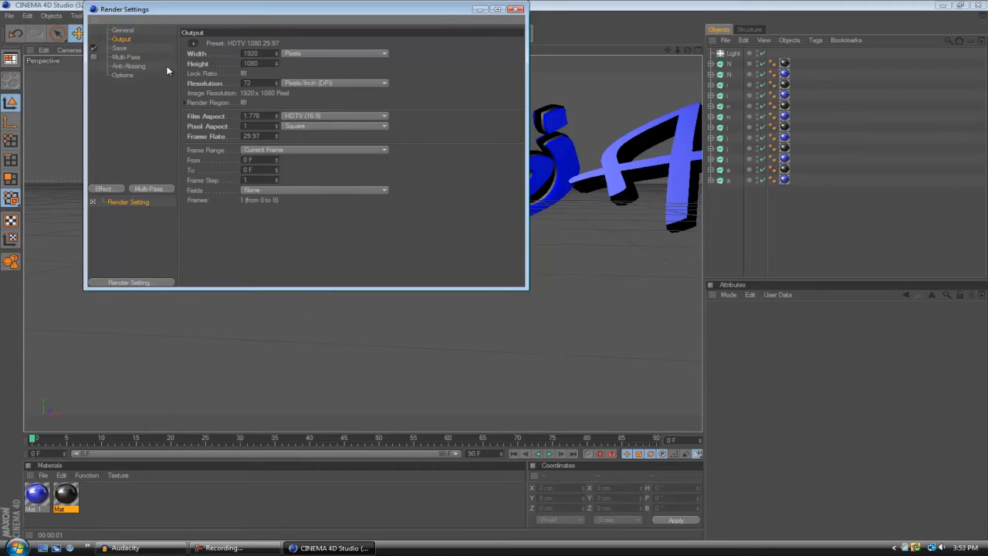
- Set the render to save in the Documents folder under the file name "blue ninjja text"
left_click(120, 49)
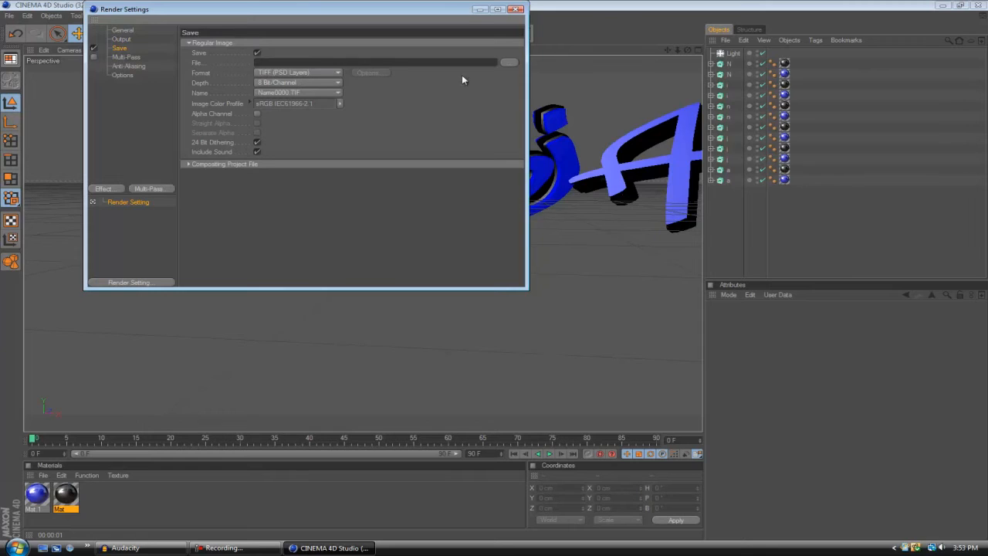
left_click(509, 62)
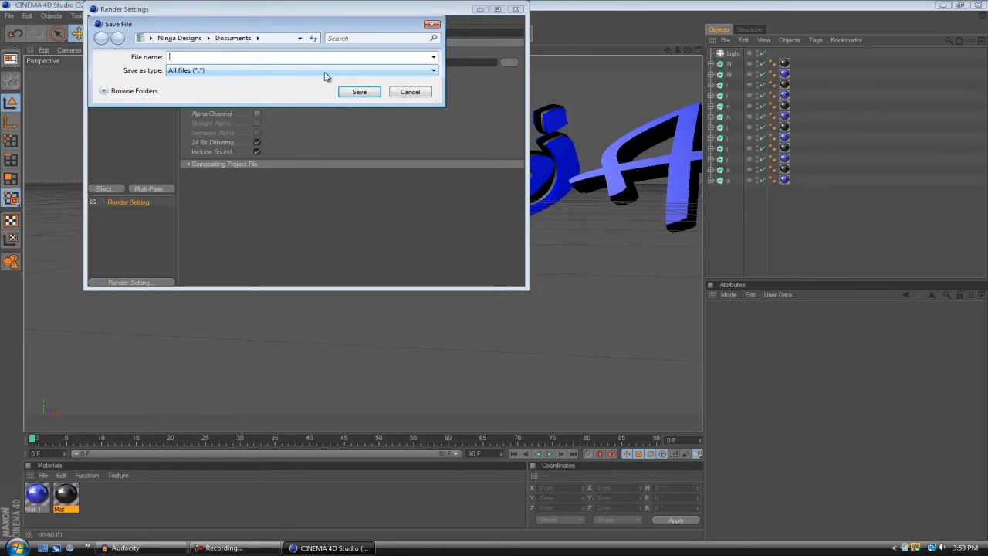
type("blue ninjja text")
left_click(357, 93)
- Enable the alpha channel for the saved image and set its format to PNG, leaving the PNG export options unchanged
left_click(257, 114)
left_click(298, 72)
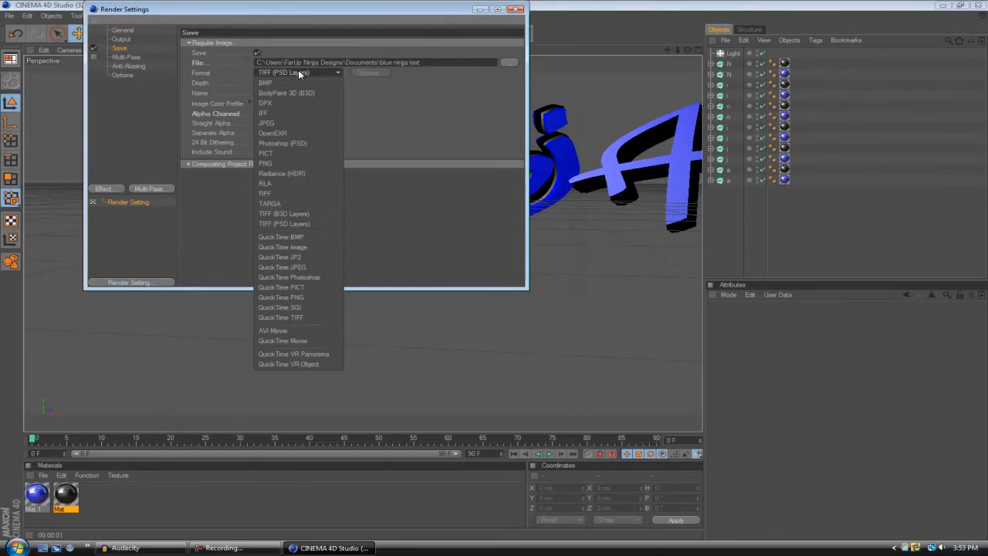
left_click(279, 164)
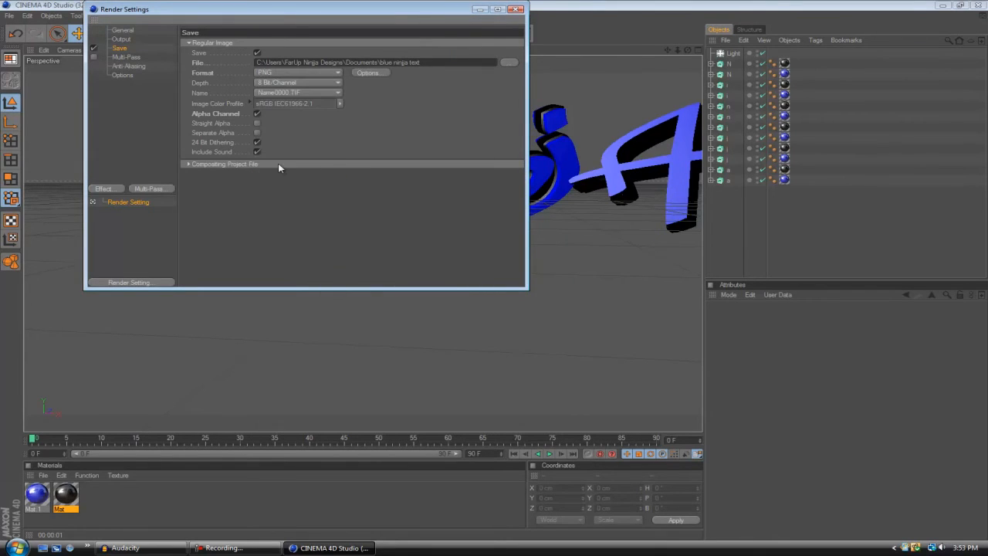
left_click(369, 74)
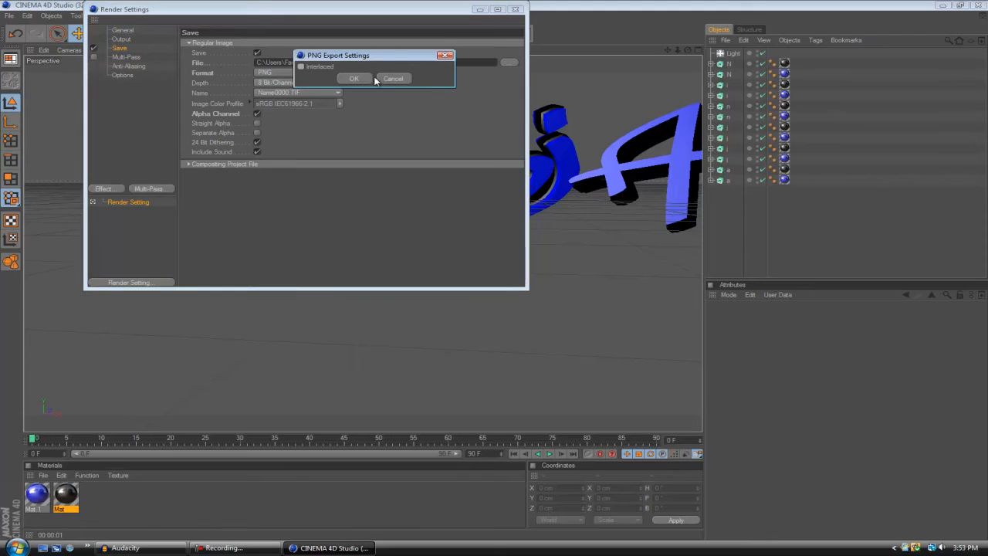
left_click(392, 78)
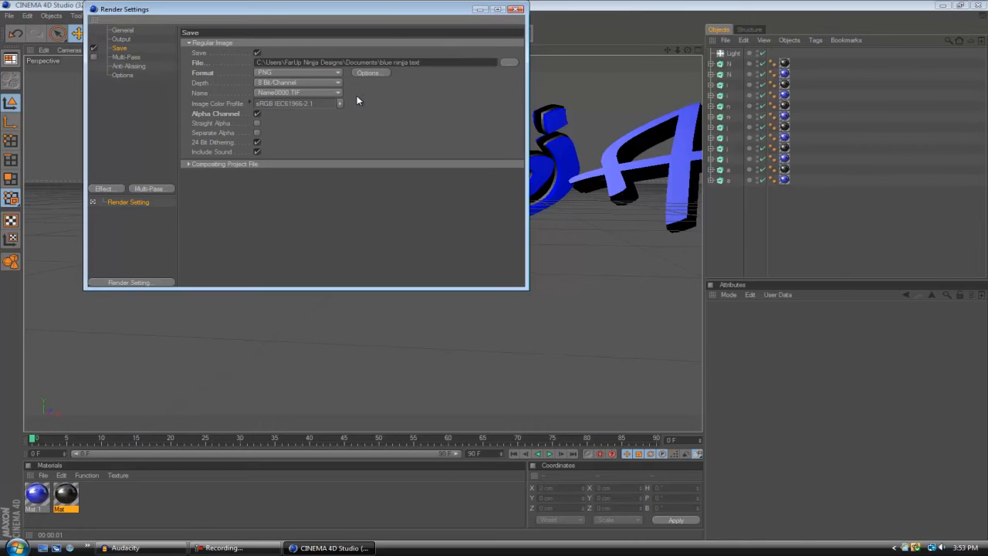
- Set the render's anti-aliasing to Best
left_click(126, 57)
left_click(135, 66)
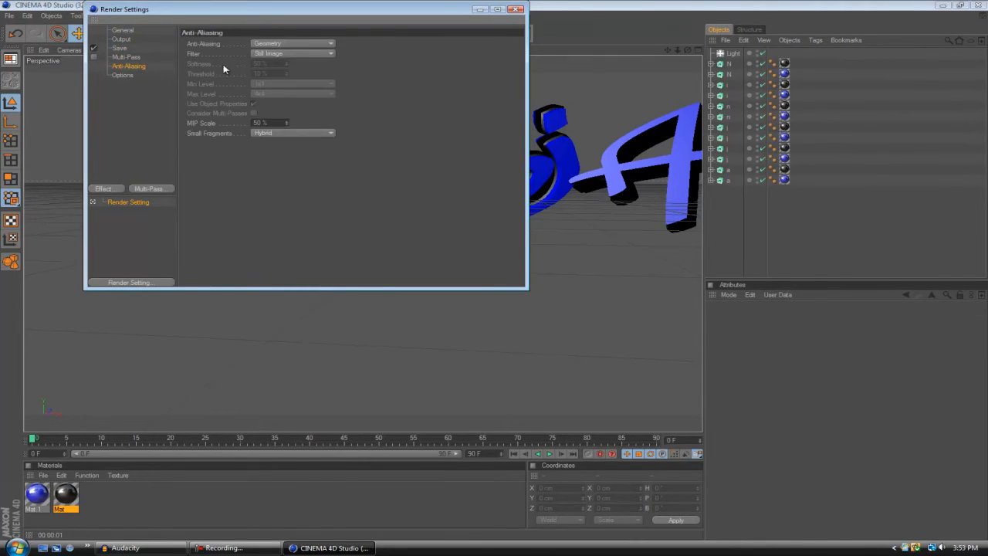
left_click(282, 43)
left_click(285, 74)
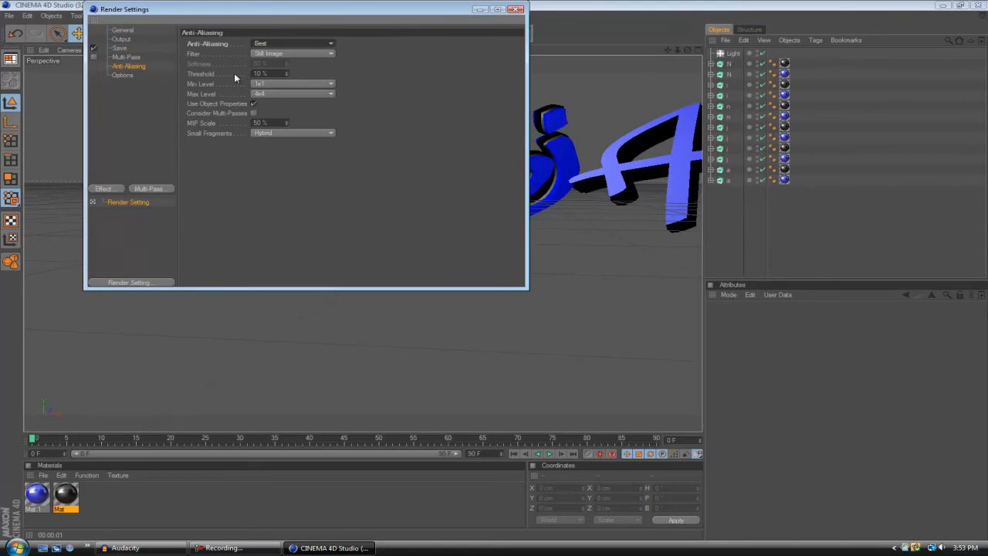
- Add the Ambient Occlusion effect to the render settings and close them
left_click(120, 75)
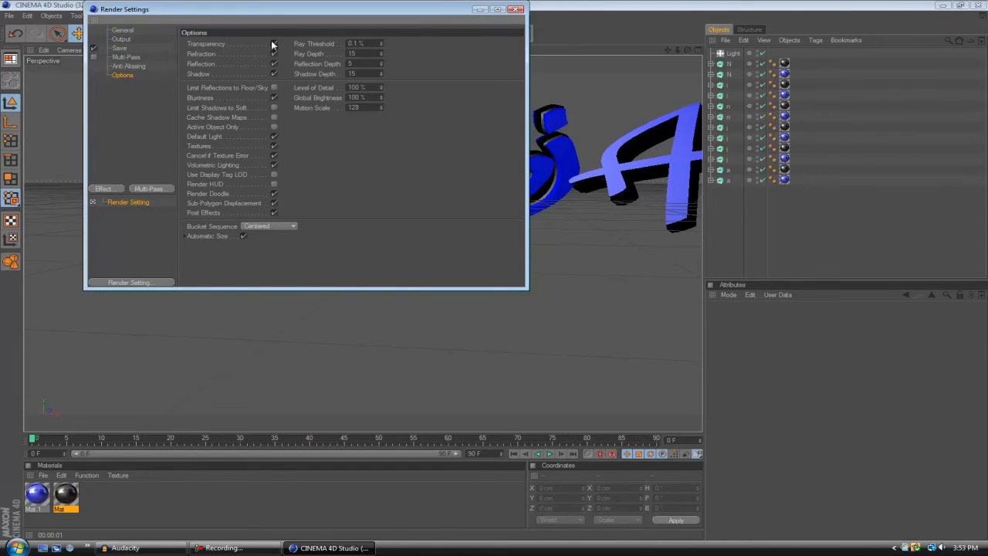
left_click(105, 190)
left_click(156, 250)
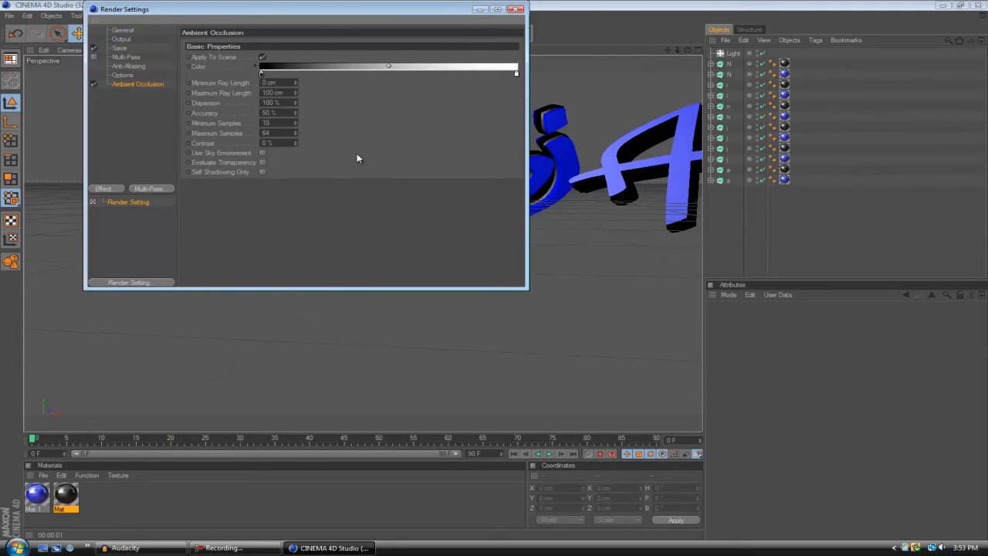
left_click(517, 9)
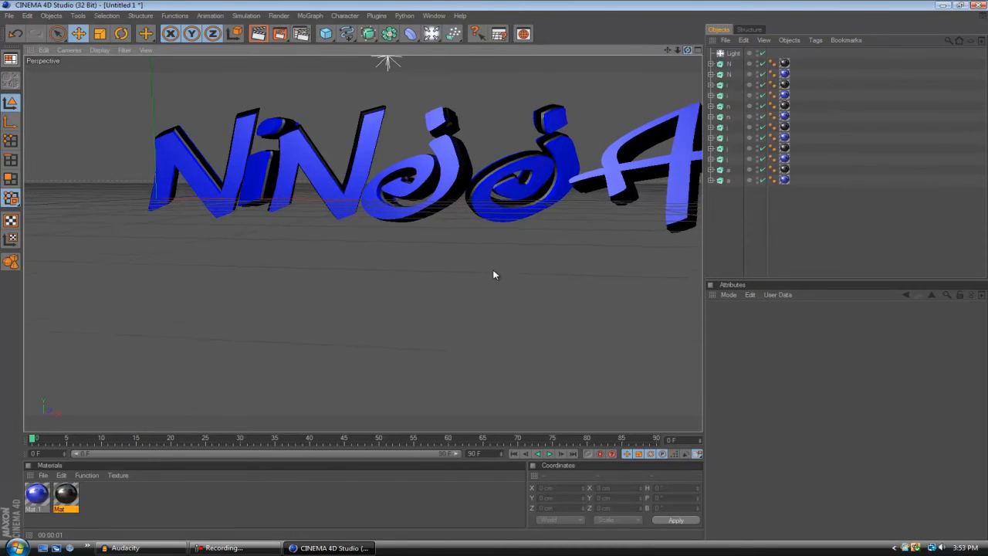
- Frame the whole text in the perspective view and start a test render there, stopping it before it finishes
left_click_drag(495, 271, 495, 272)
left_click_drag(668, 50, 495, 274)
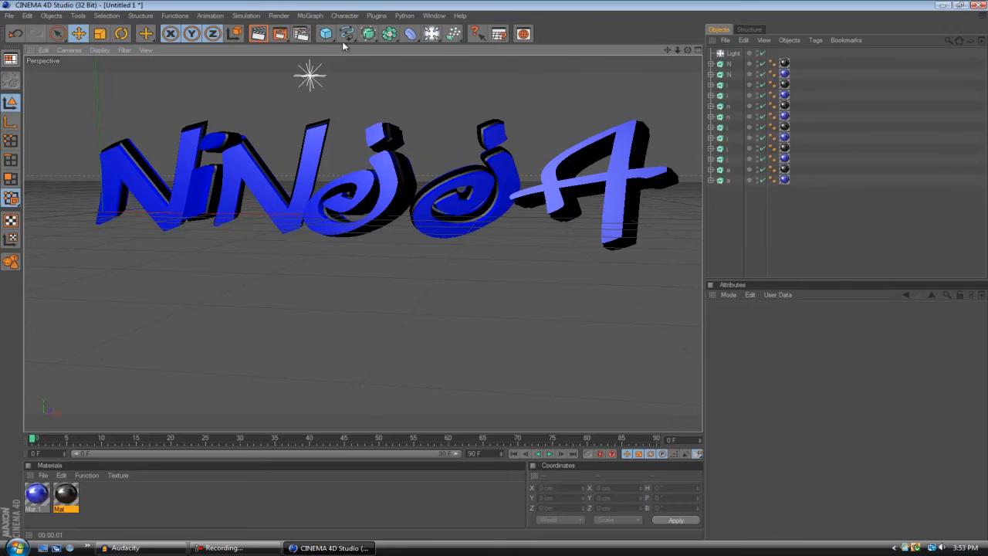
left_click(258, 34)
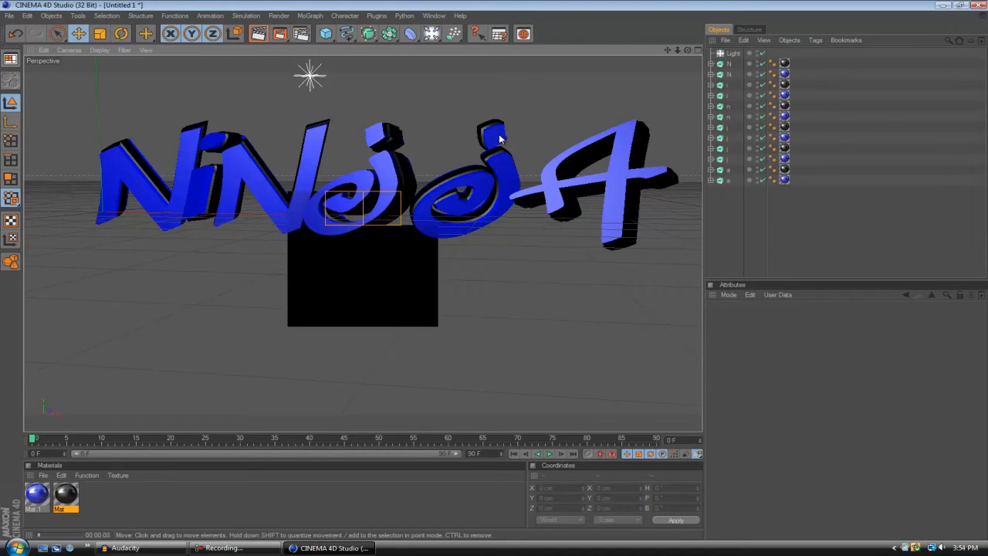
left_click(409, 199)
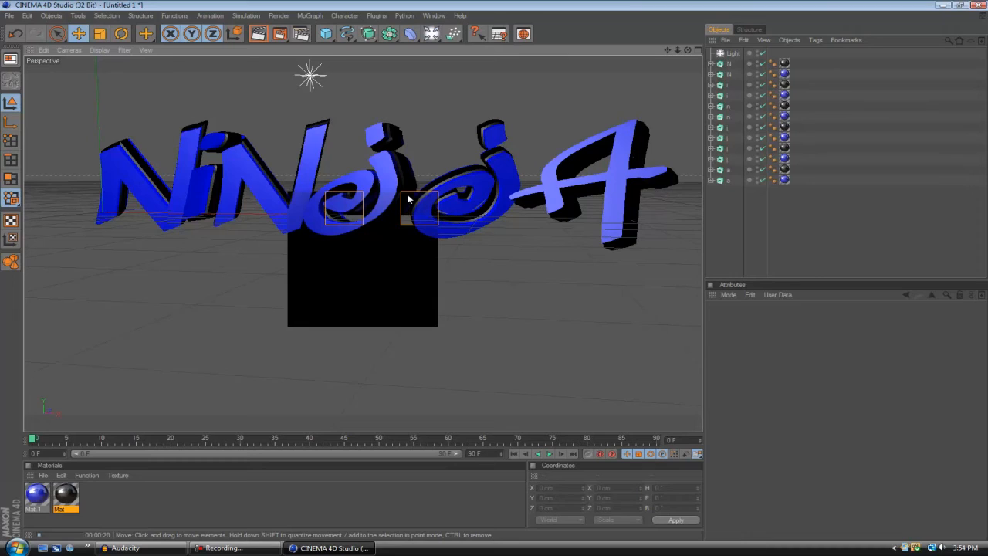
left_click(407, 200)
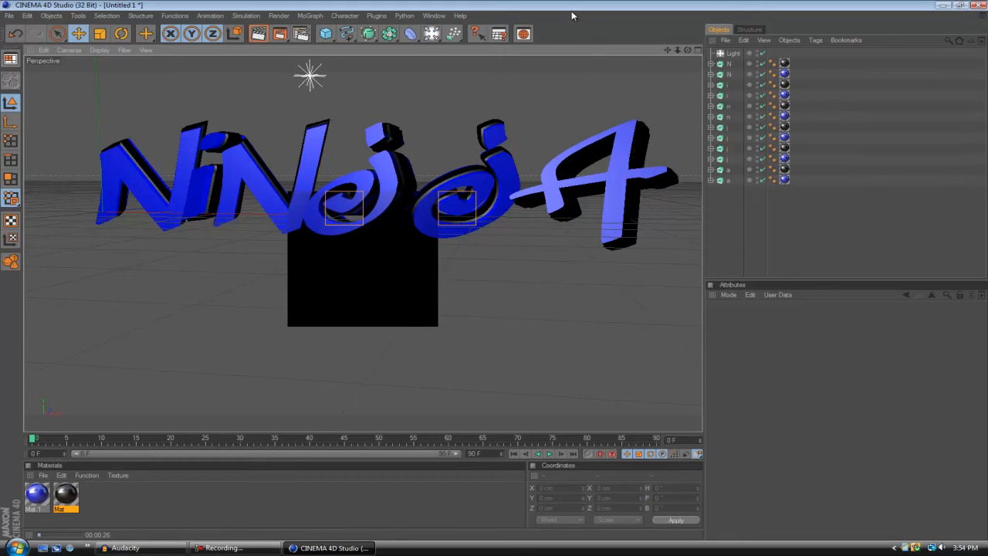
left_click(530, 176)
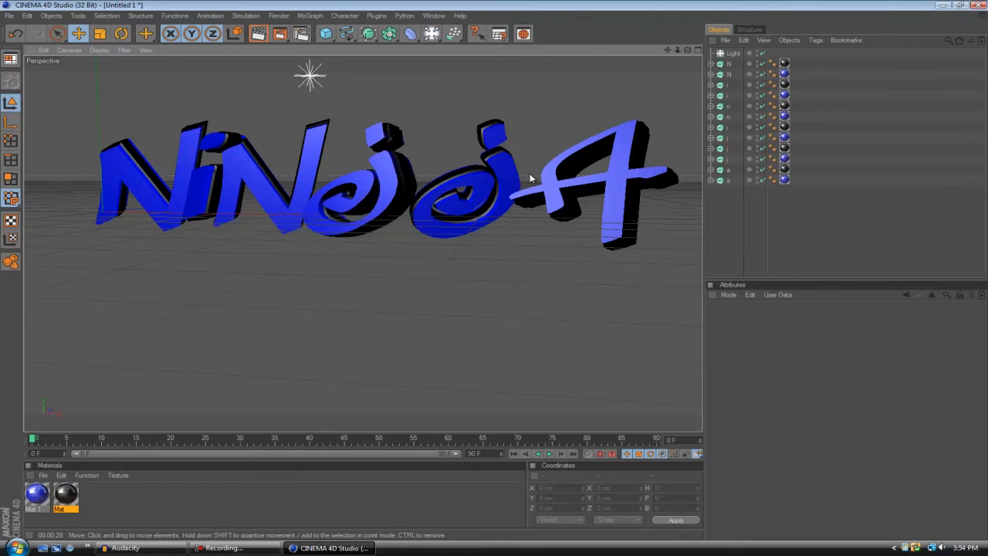
- Render the final image to the Picture Viewer and dismiss the CPU performance alert
left_click(283, 34)
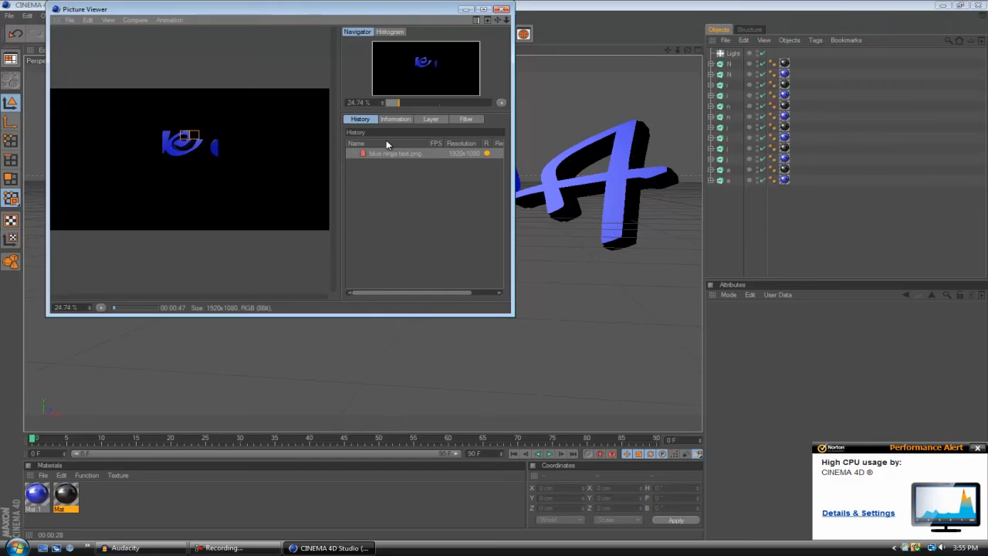
left_click(979, 449)
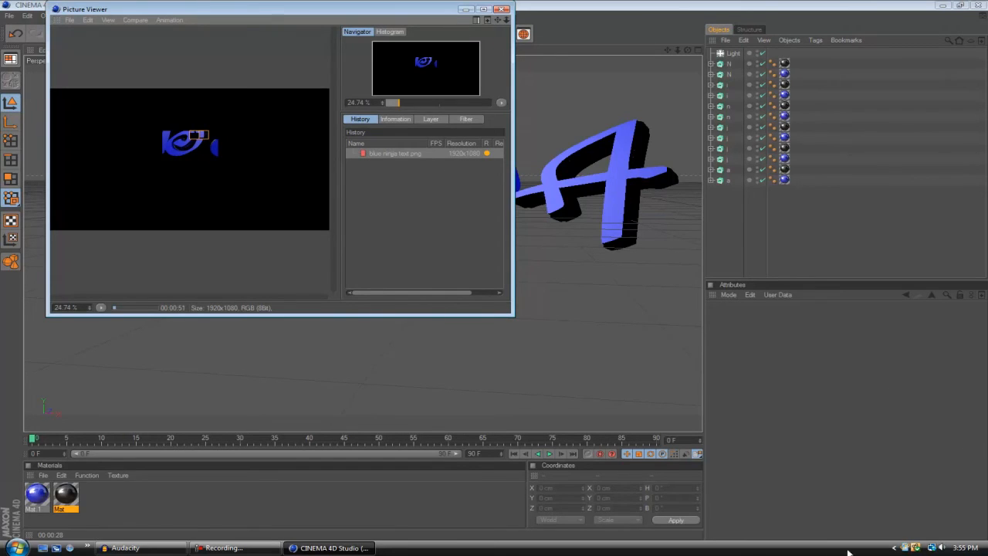
left_click(896, 549)
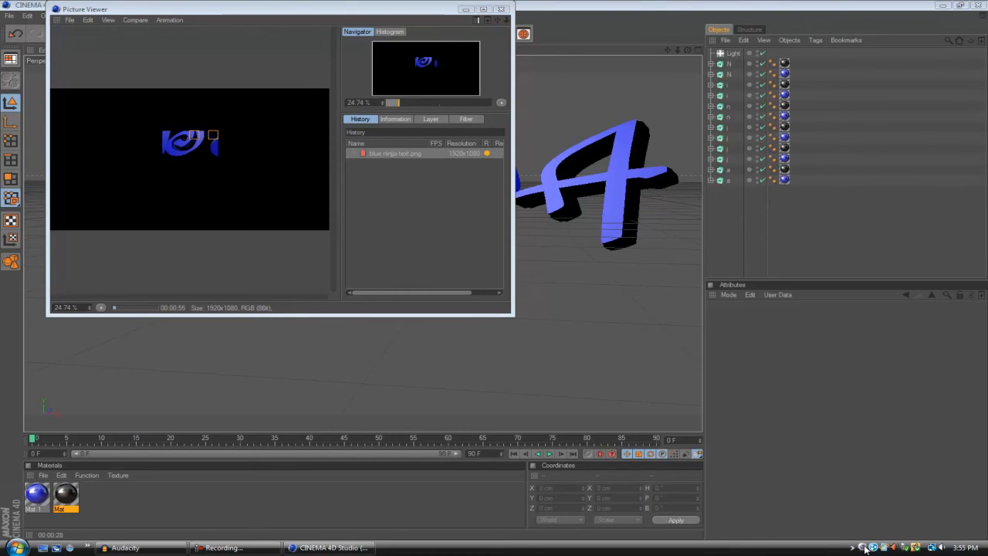
right_click(863, 547)
left_click(850, 537)
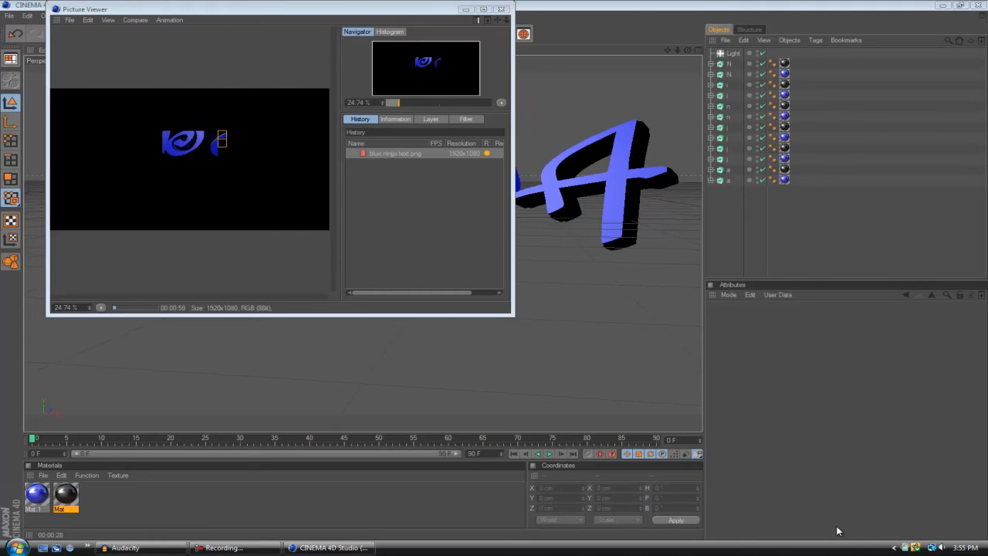
left_click(176, 548)
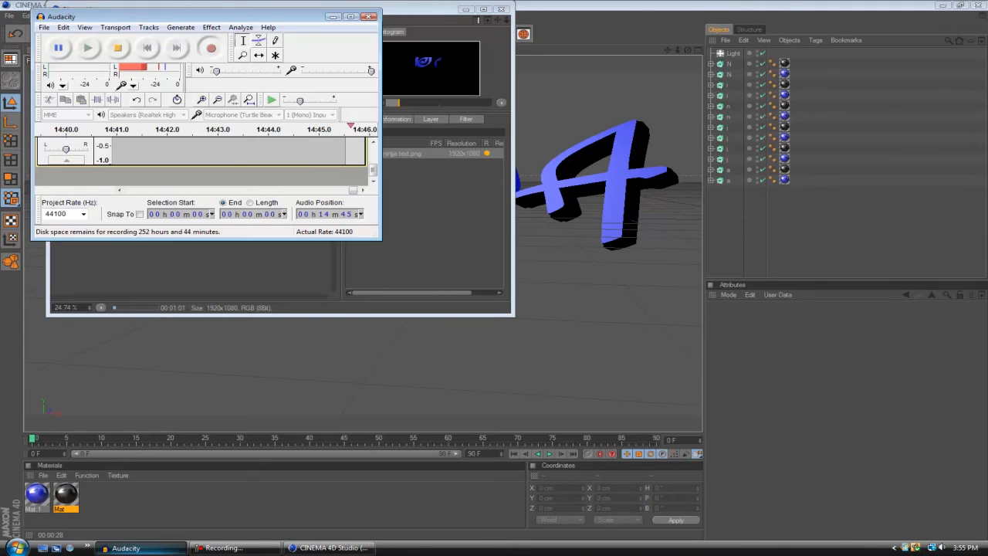
left_click(175, 549)
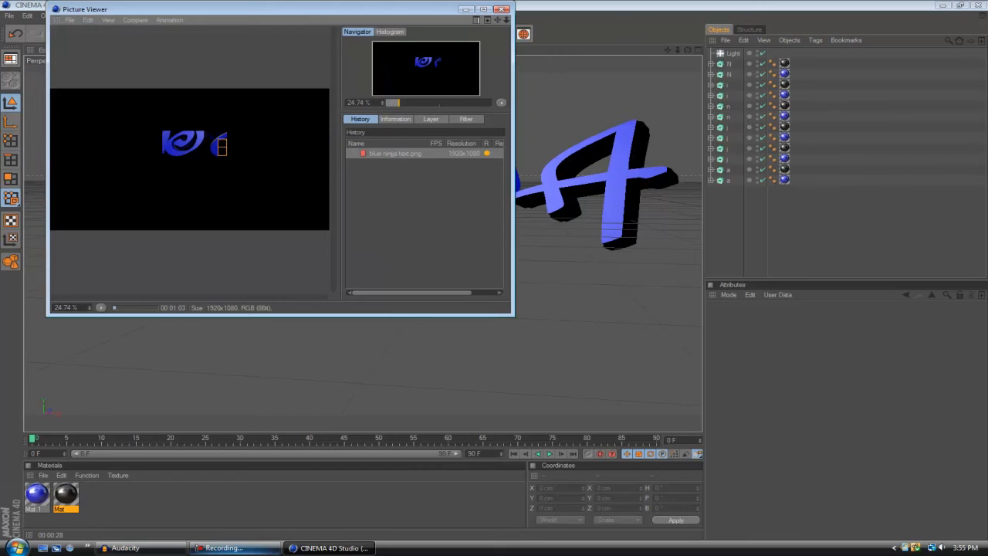
left_click(208, 548)
left_click(209, 548)
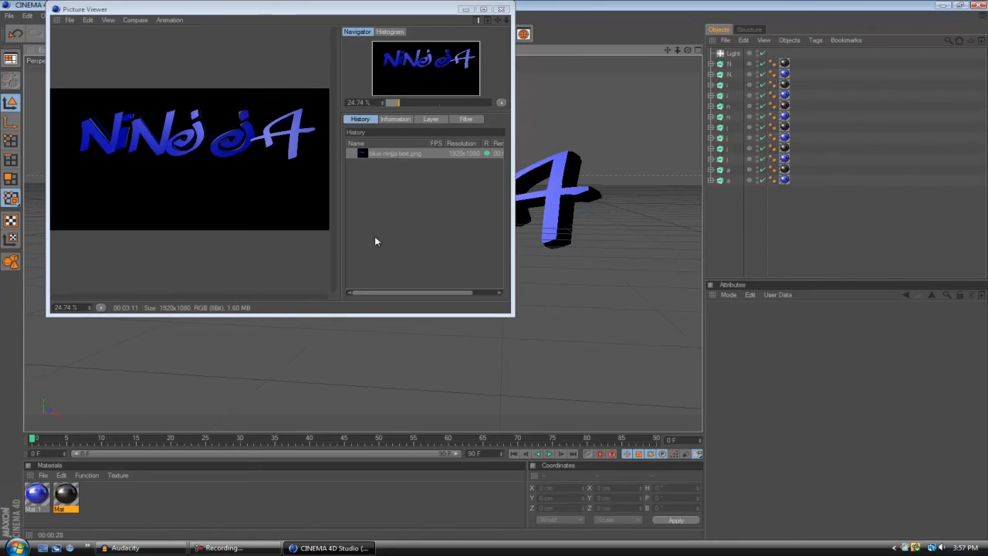
- Inspect the rendered "blue ninjja text" image from the Documents folder, close it and open the "snow" image
left_click(17, 549)
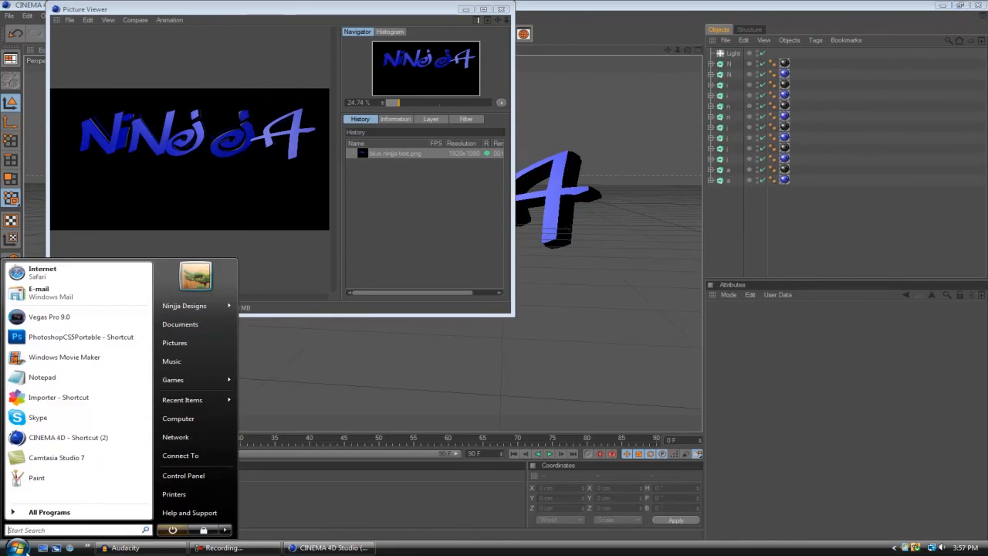
left_click(215, 324)
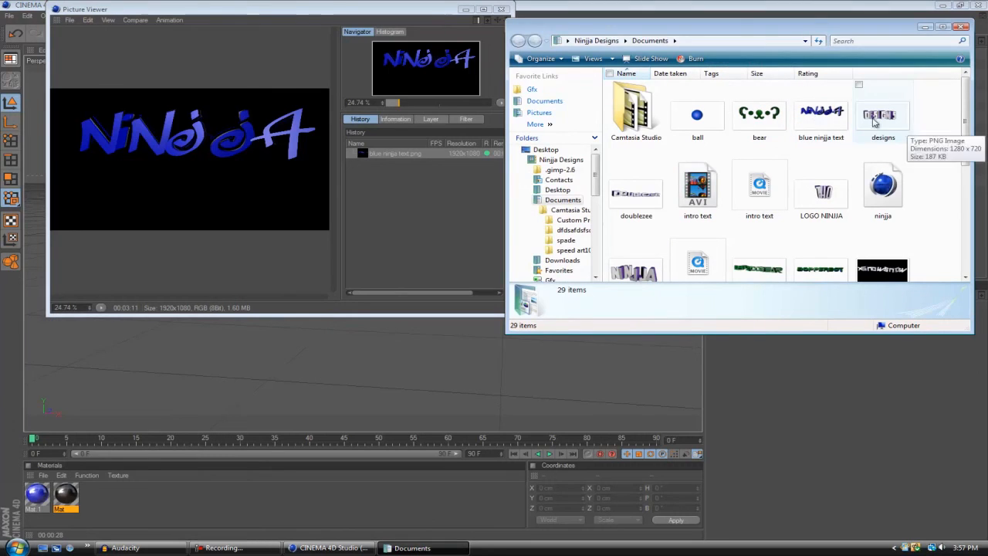
double_click(834, 122)
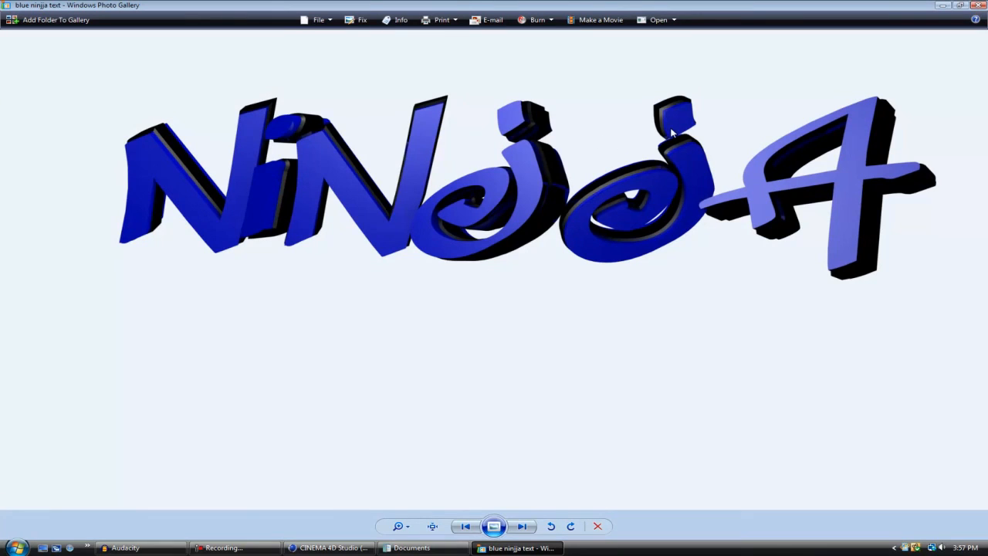
left_click(976, 6)
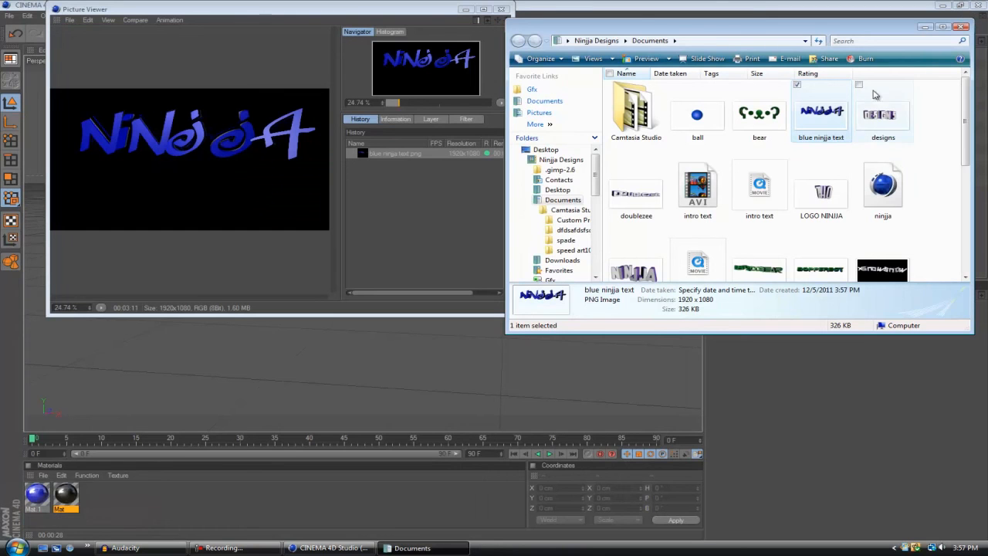
double_click(887, 272)
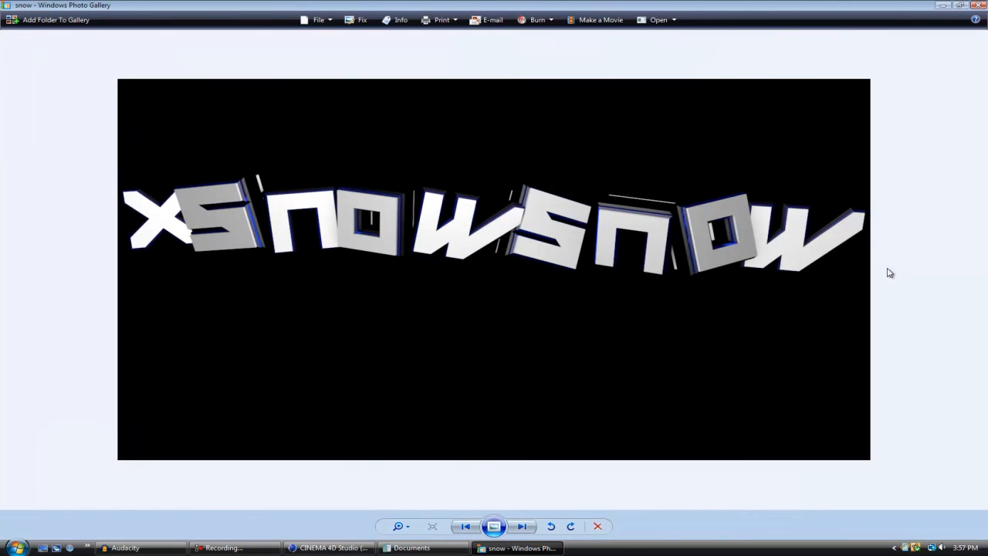